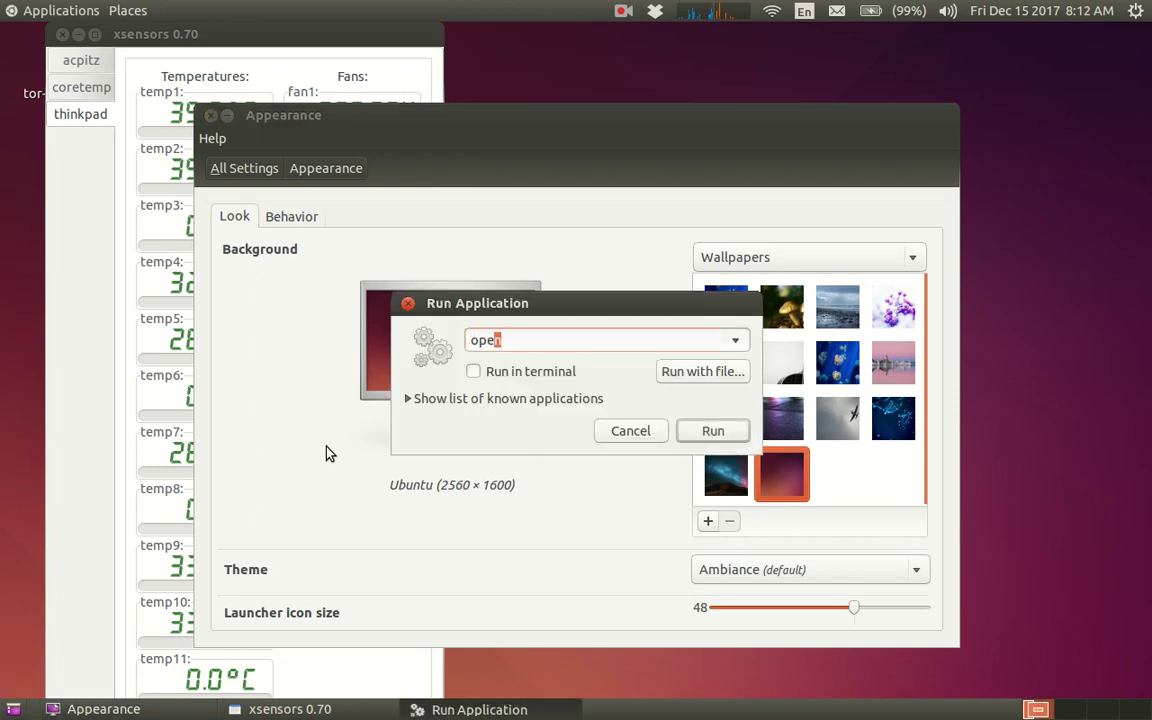
Launch OpenShot and import she came down.mp3 from the temp folder
text(hot)
key(Return)
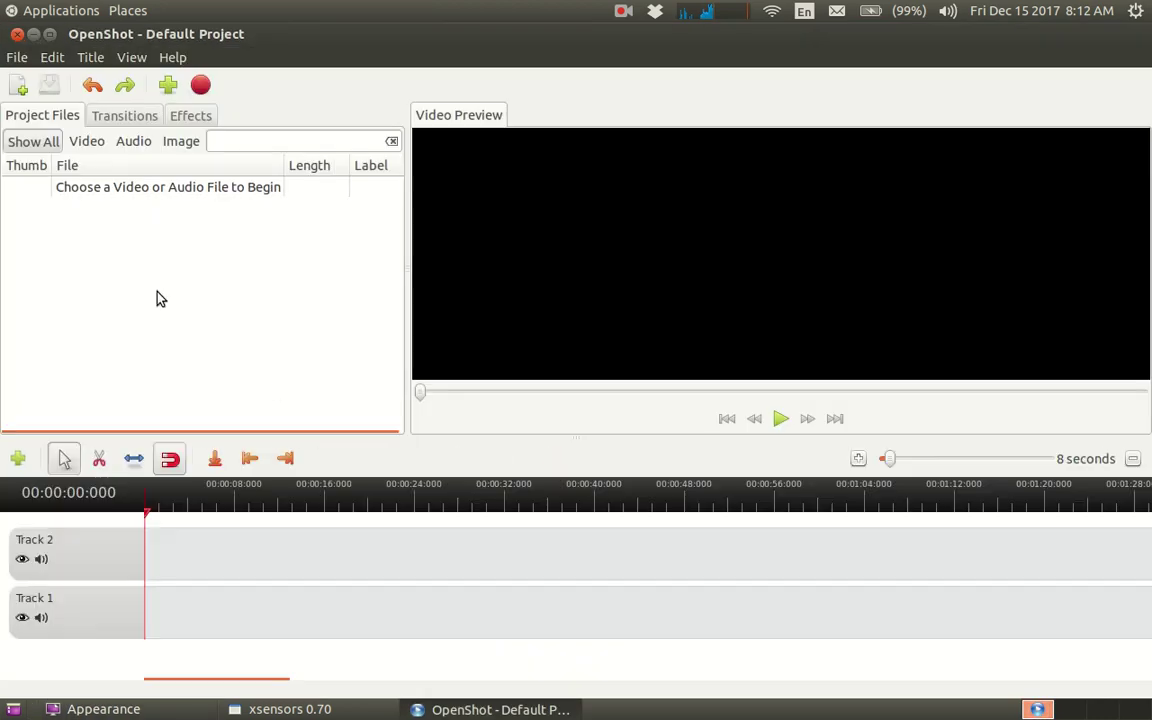
click(167, 87)
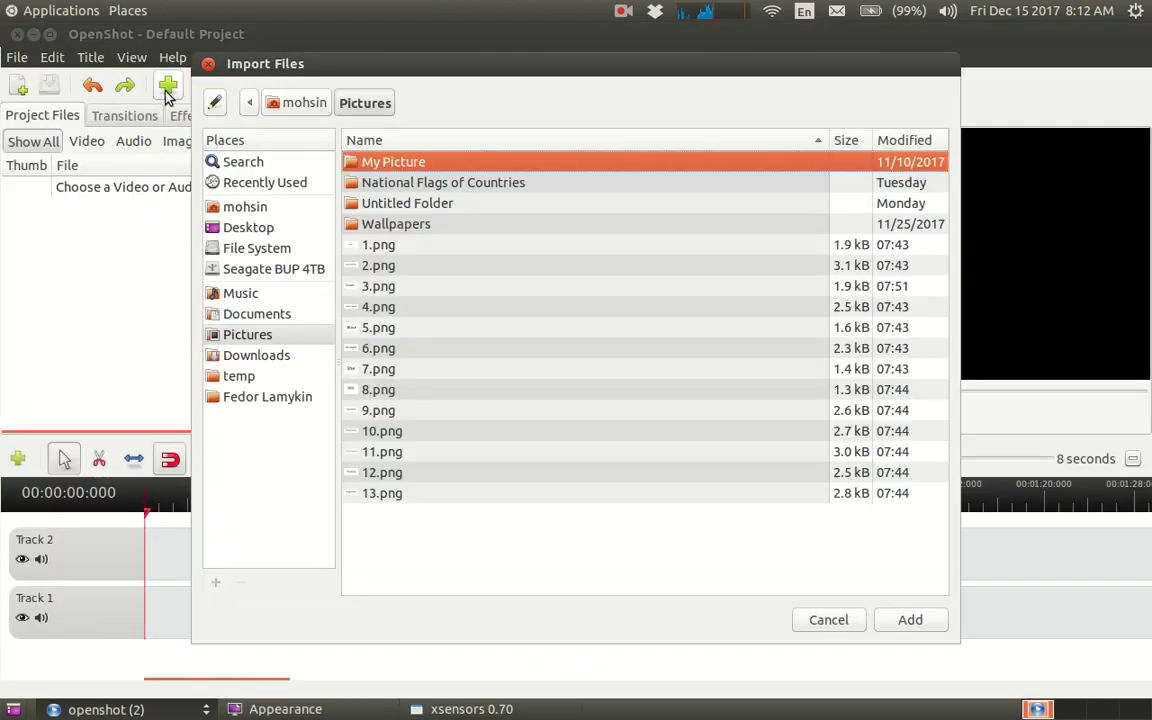
click(237, 380)
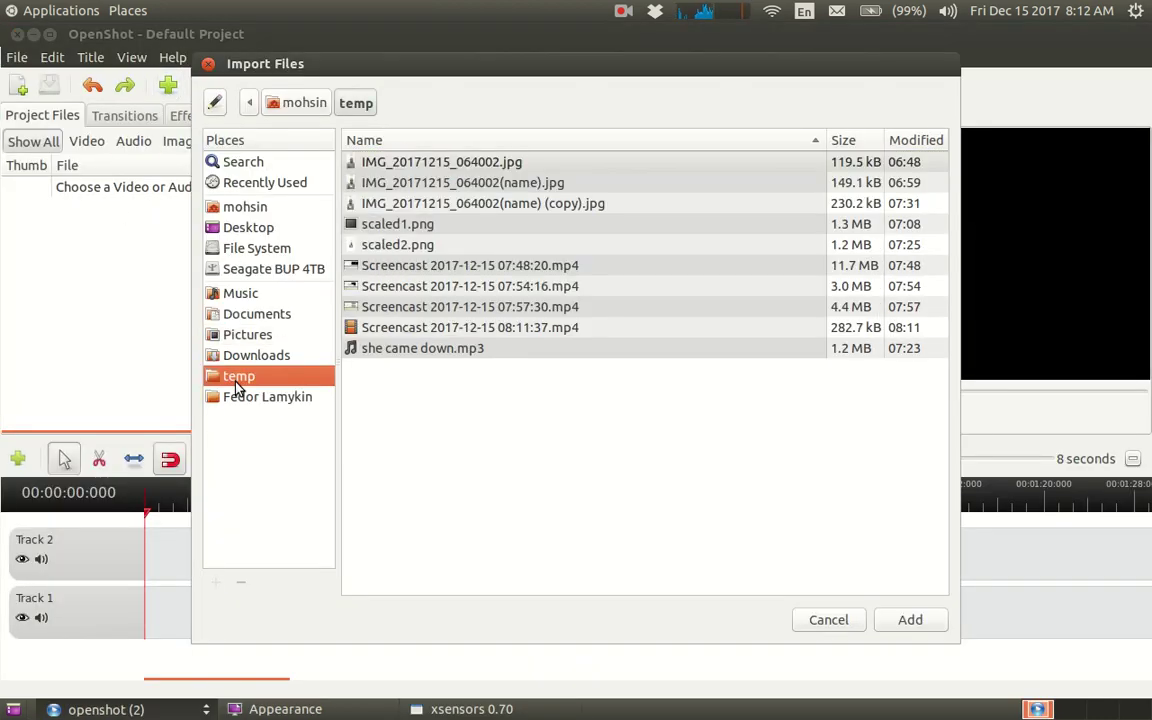
click(381, 358)
double_click(381, 348)
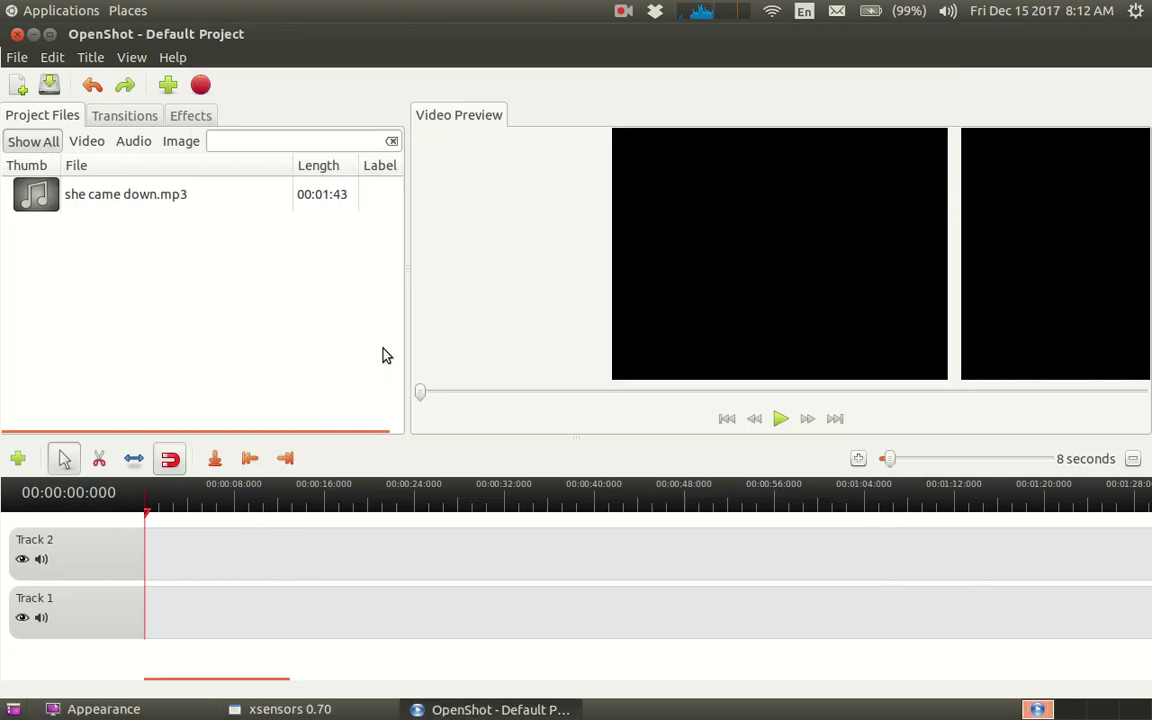
Place she came down.mp3 at the start of Track 1
click(135, 200)
drag(135, 200, 177, 612)
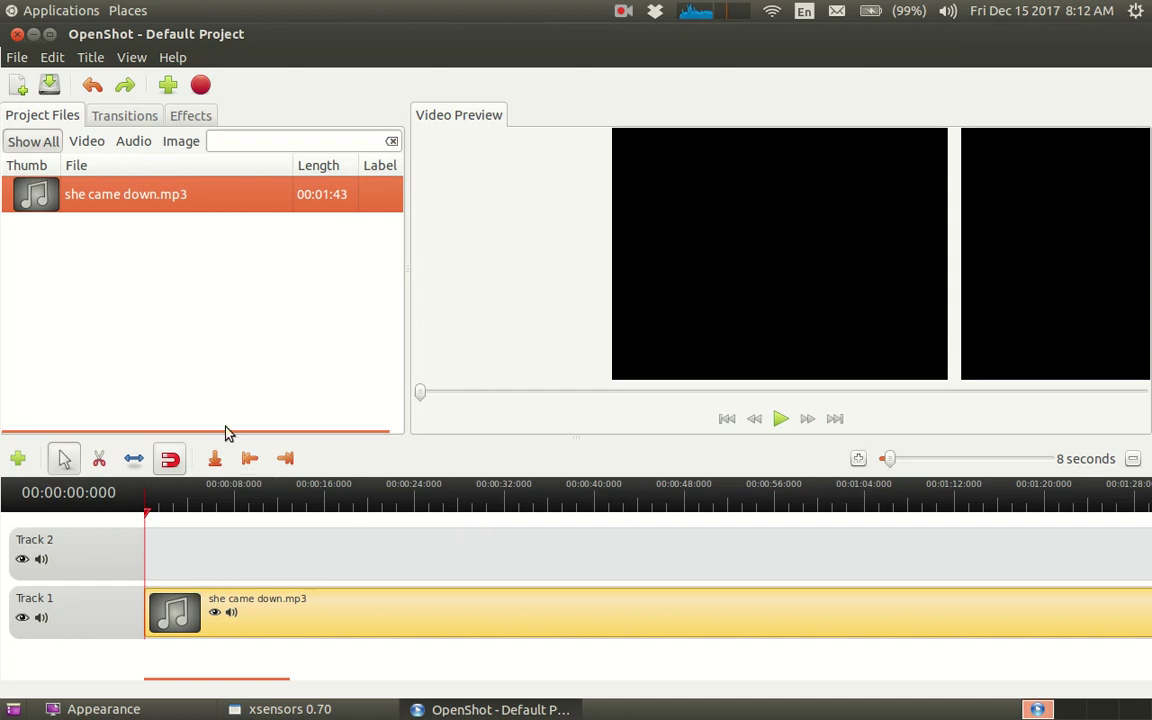
click(165, 86)
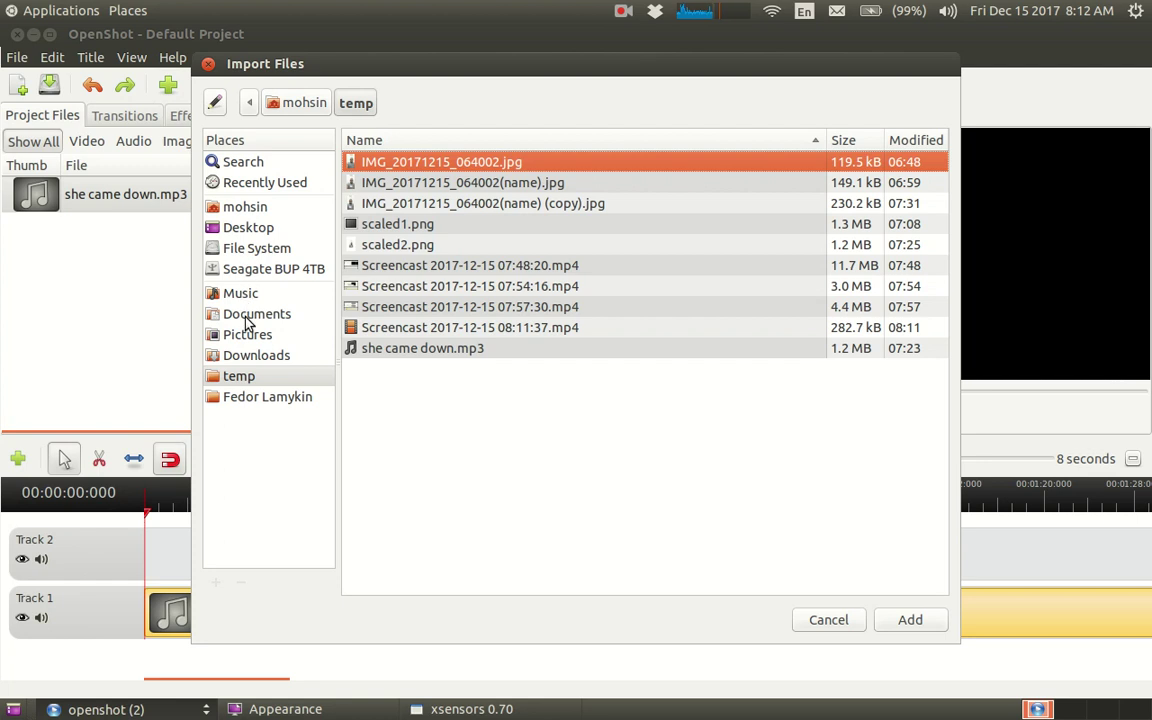
Import 1.png from Pictures as a single image and put it on Track 2
click(250, 337)
double_click(378, 246)
click(762, 397)
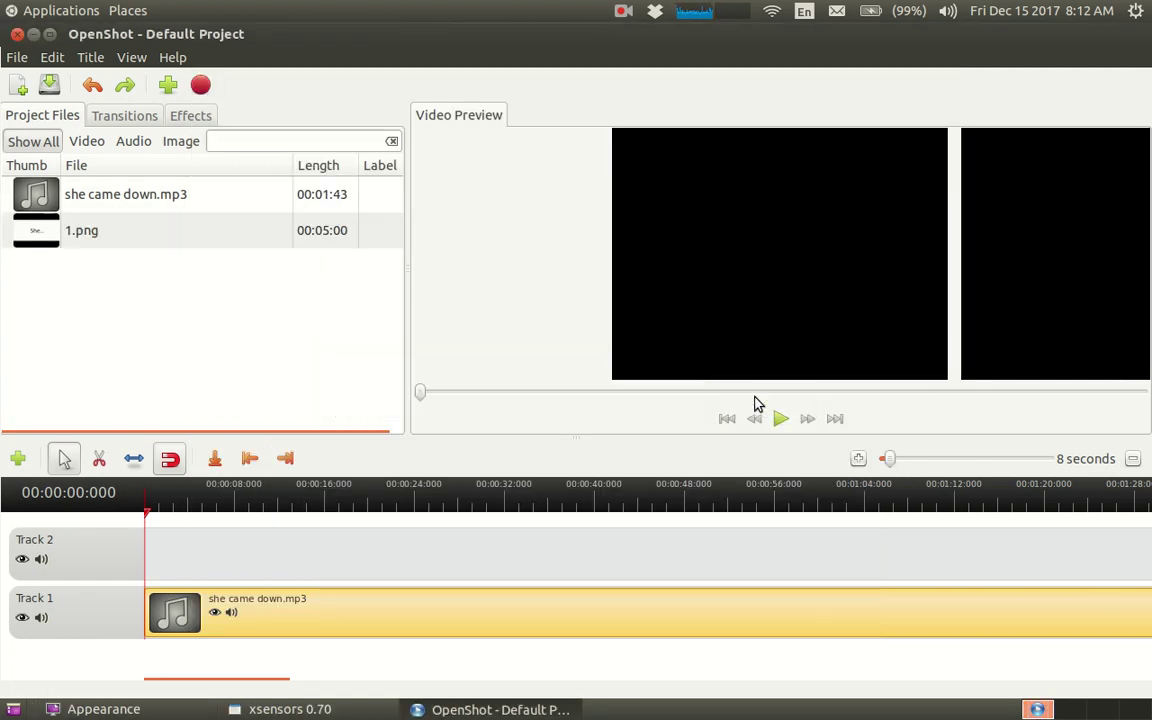
drag(180, 236, 200, 560)
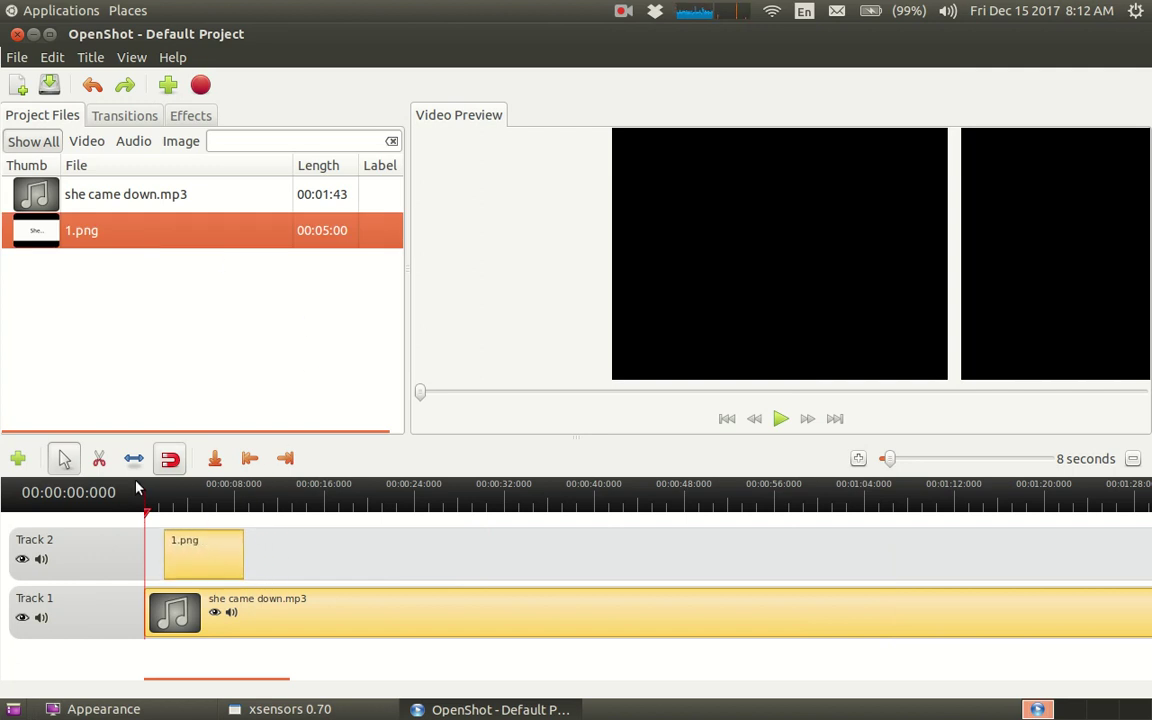
Shift 1.png to start about 2 seconds into the song, checking with playback
click(784, 418)
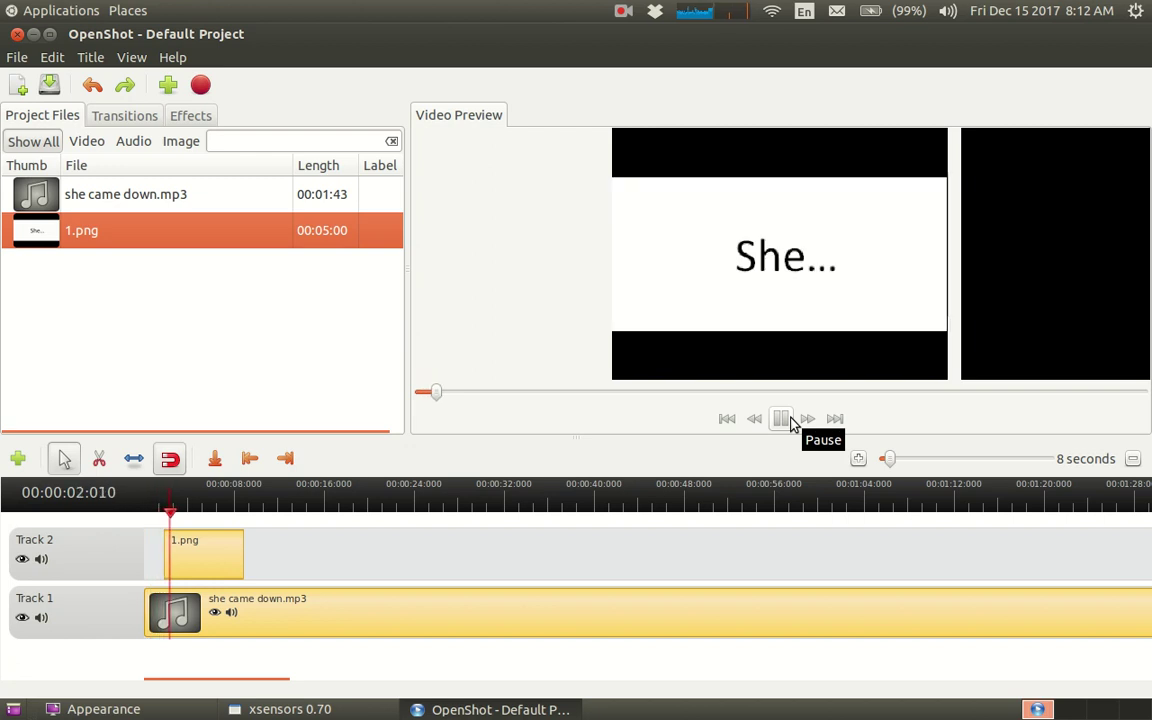
click(781, 419)
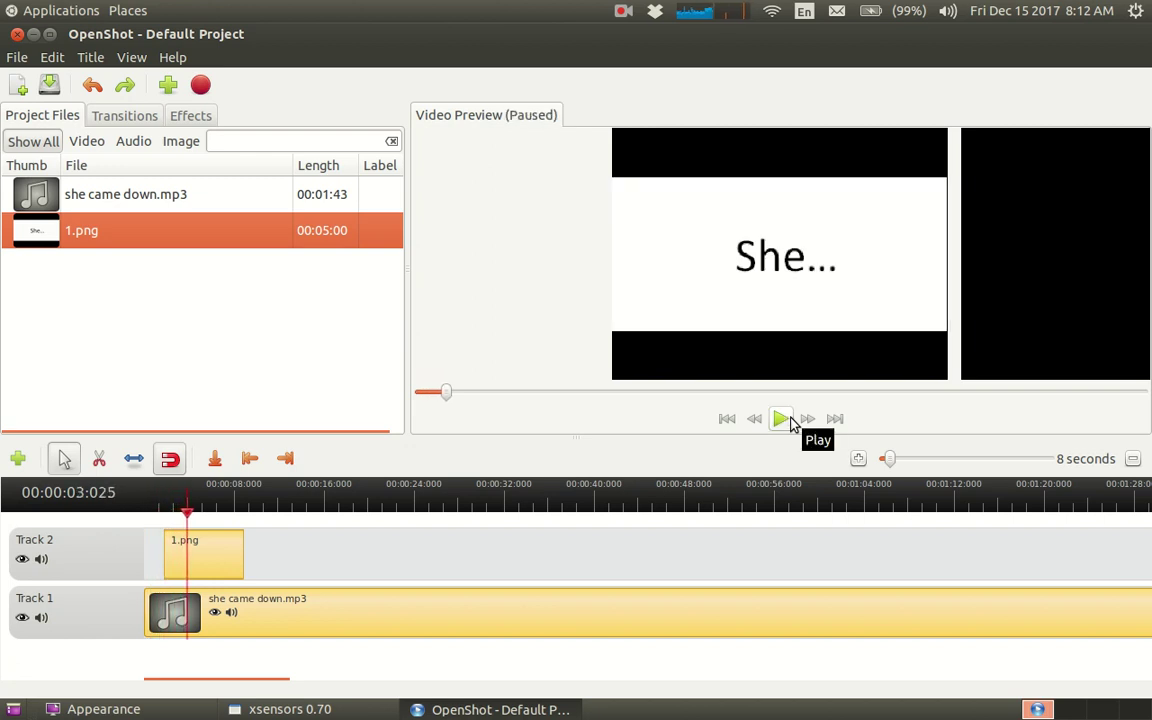
drag(208, 540, 174, 513)
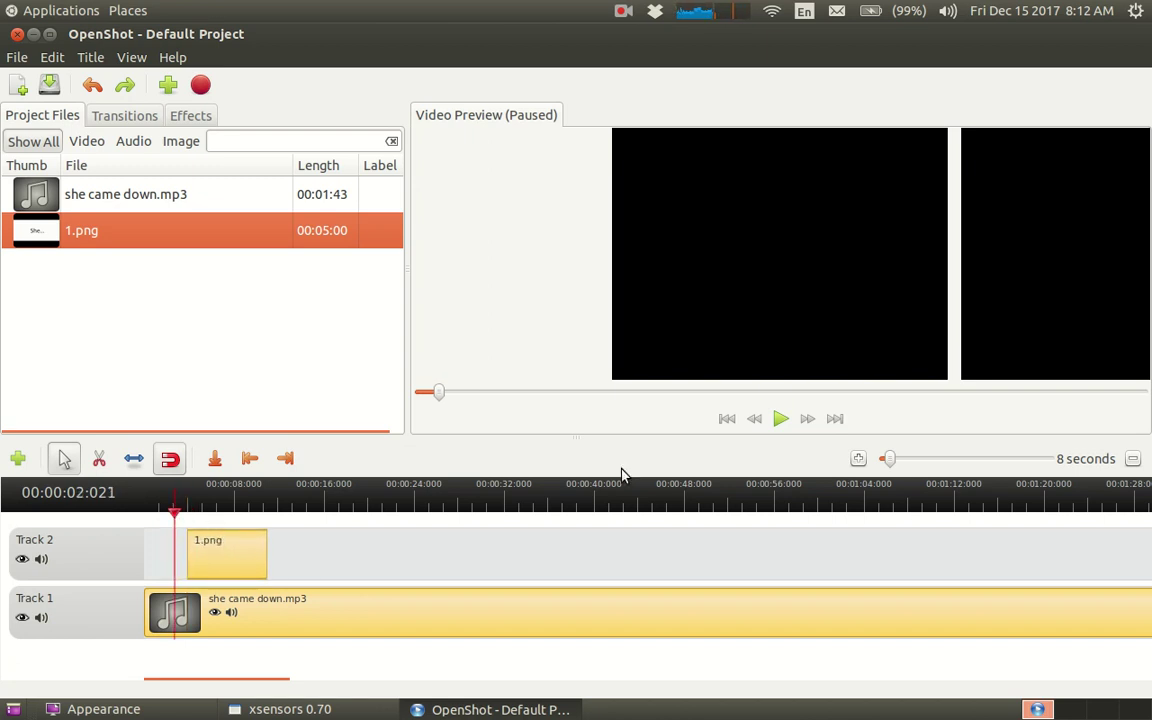
click(775, 418)
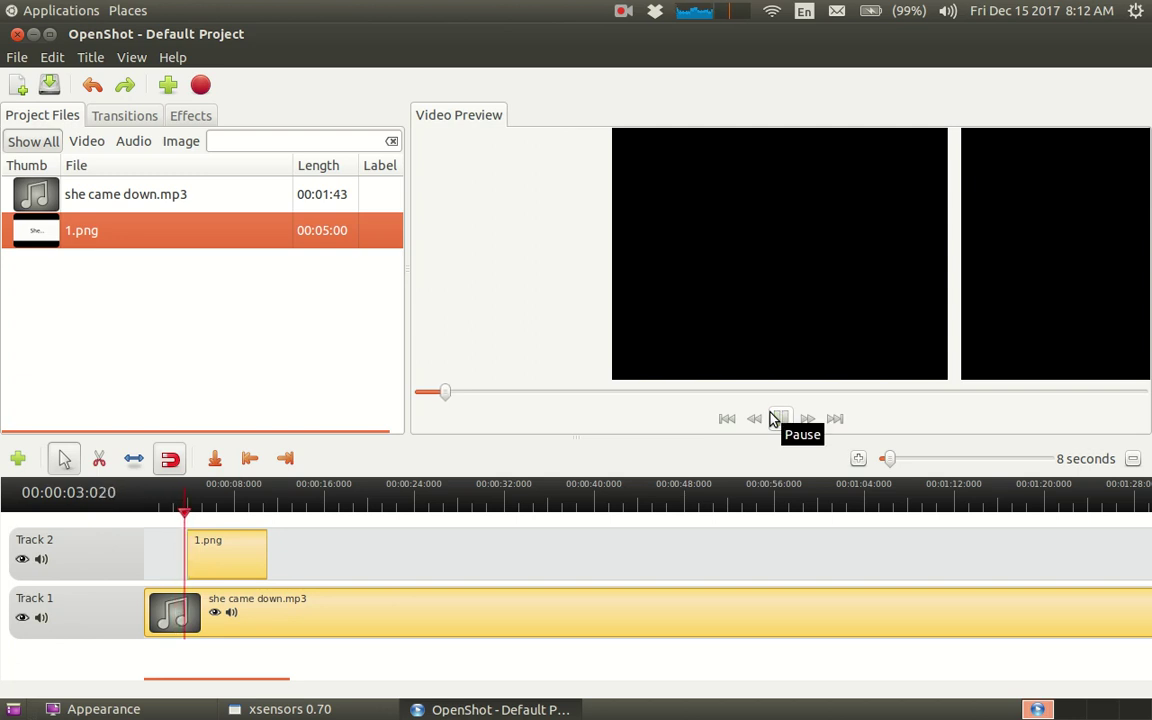
click(778, 418)
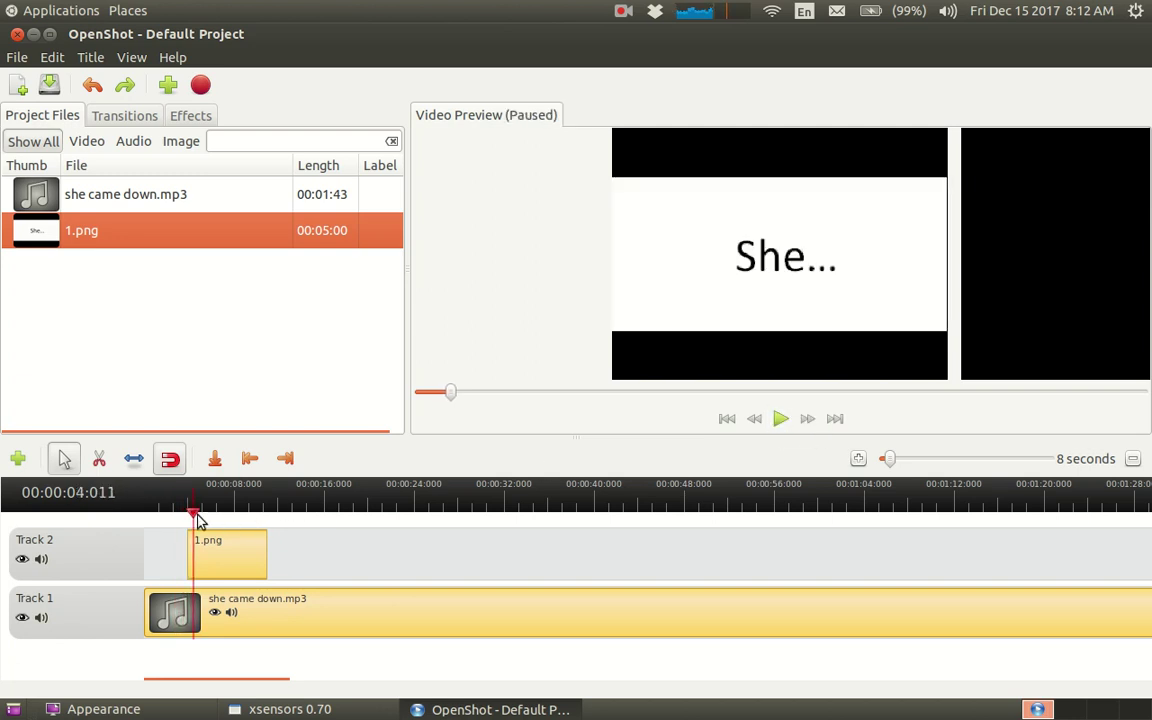
drag(190, 515, 200, 548)
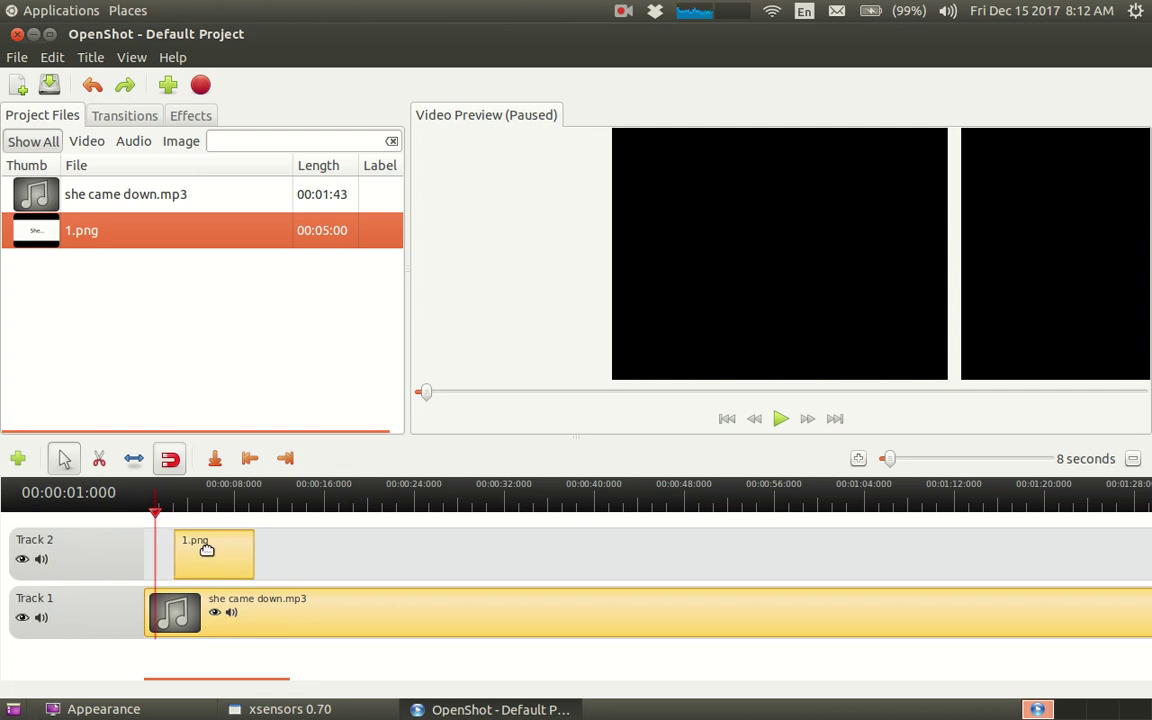
click(780, 418)
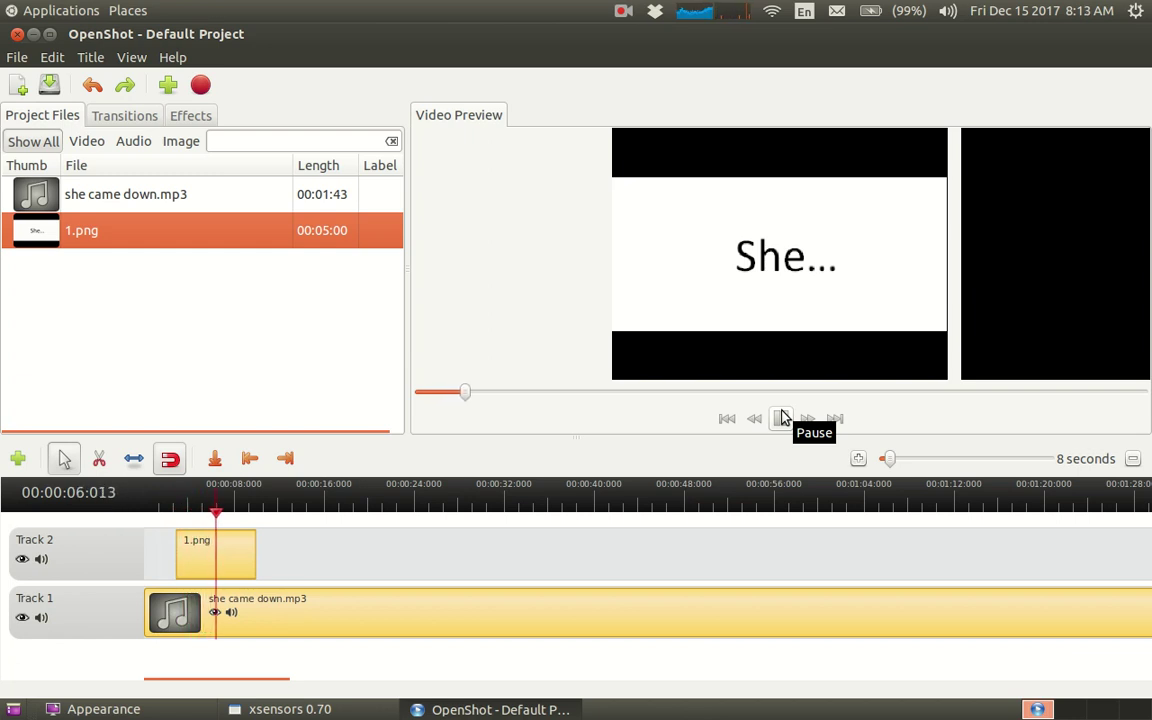
click(781, 418)
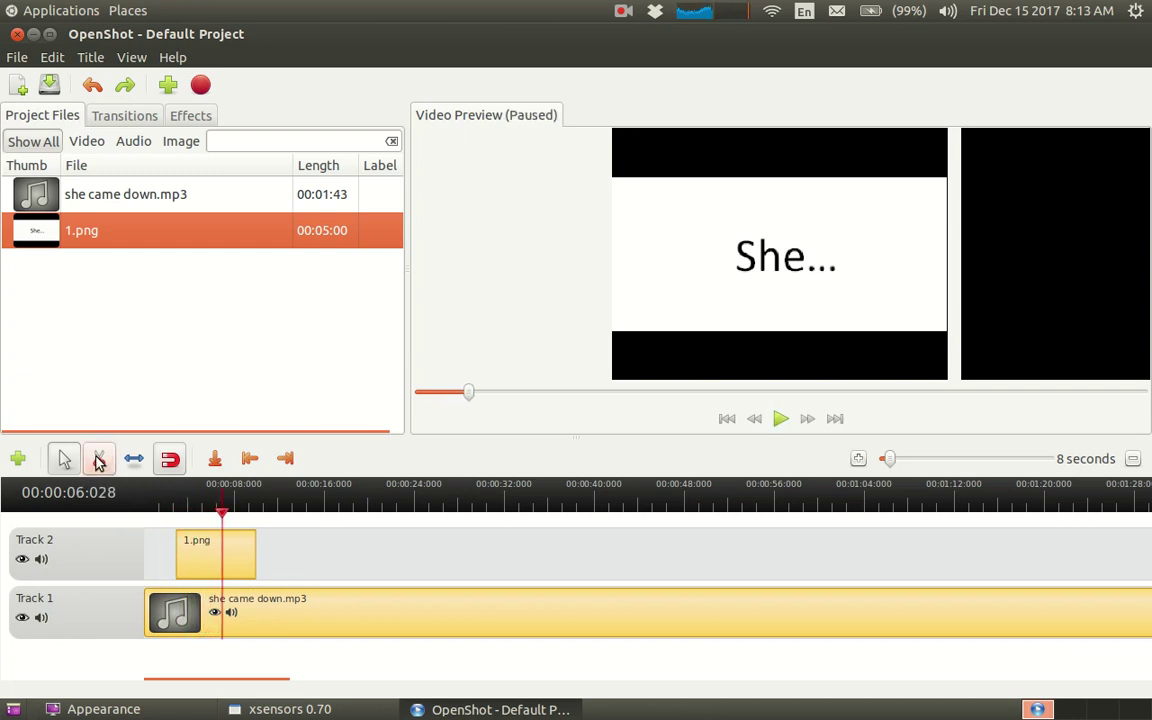
Trim 1.png to end near 6 seconds, then add 2.png as a single image right after it
click(134, 458)
drag(239, 560, 213, 562)
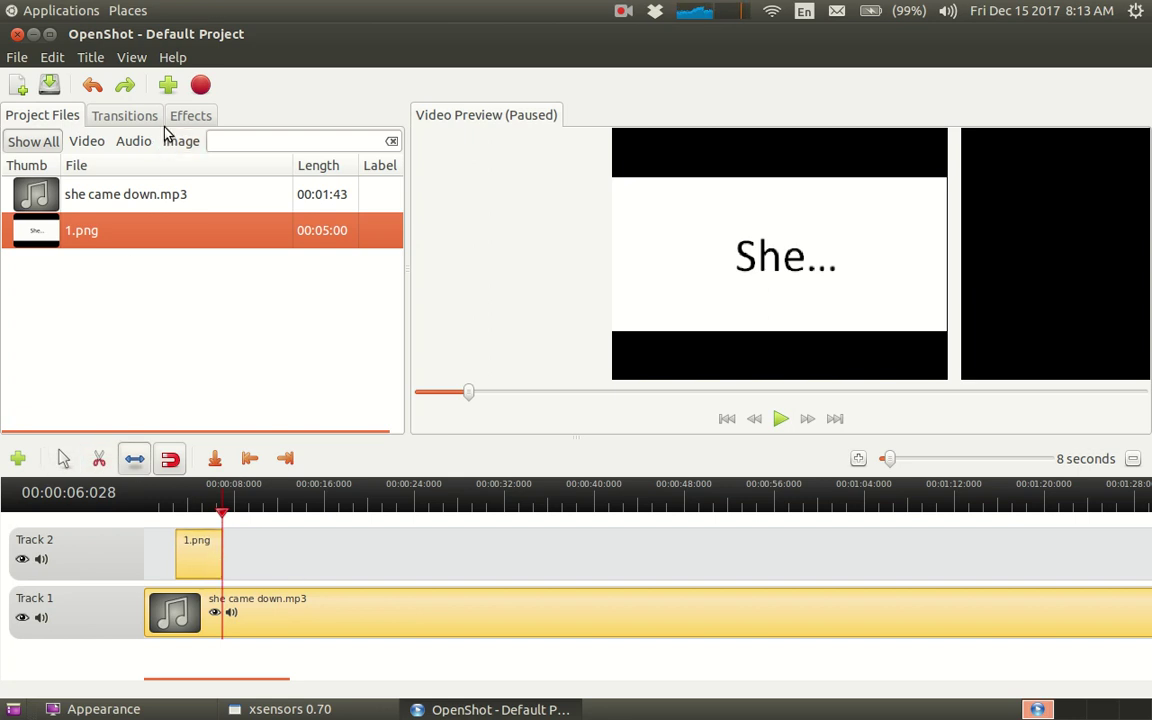
click(167, 85)
click(383, 267)
double_click(383, 267)
click(763, 395)
drag(200, 266, 264, 550)
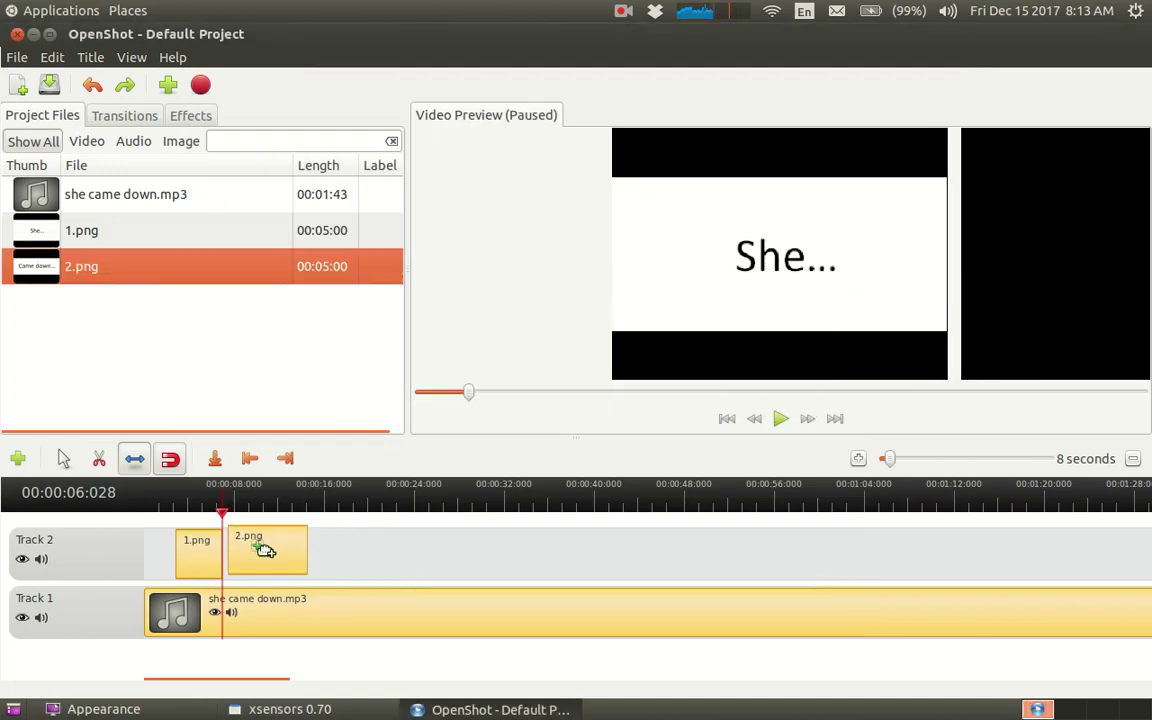
Preview the second lyric and trim 2.png to end near 11 seconds
click(206, 516)
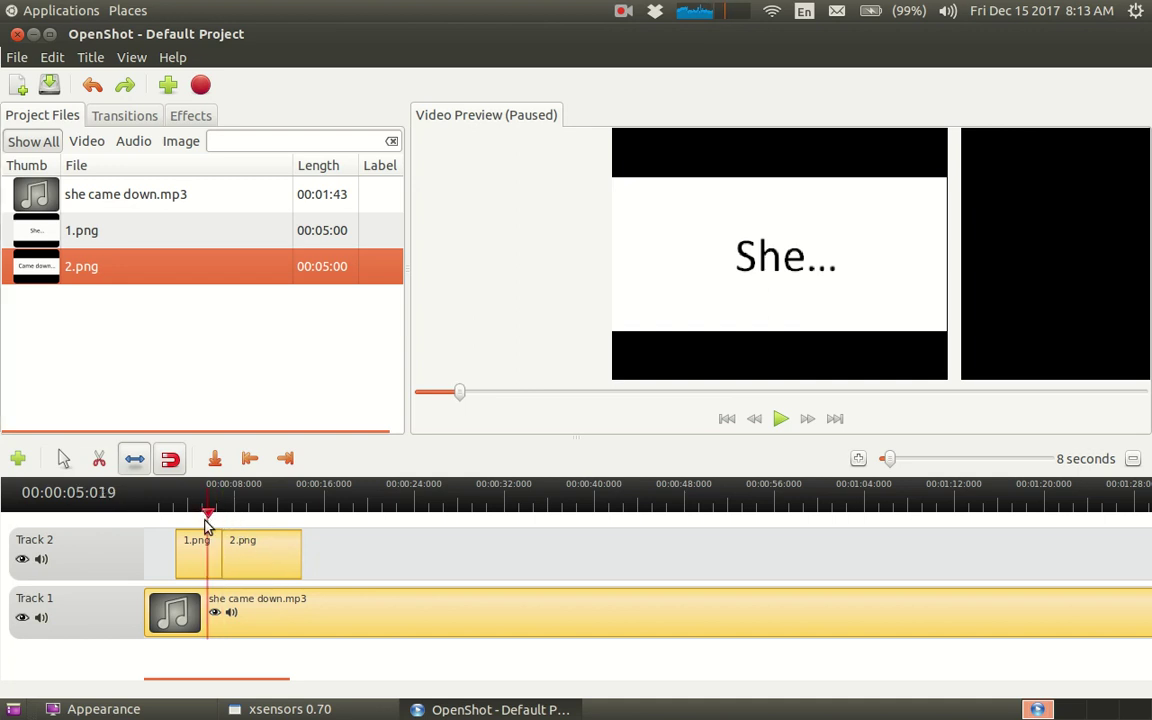
click(780, 420)
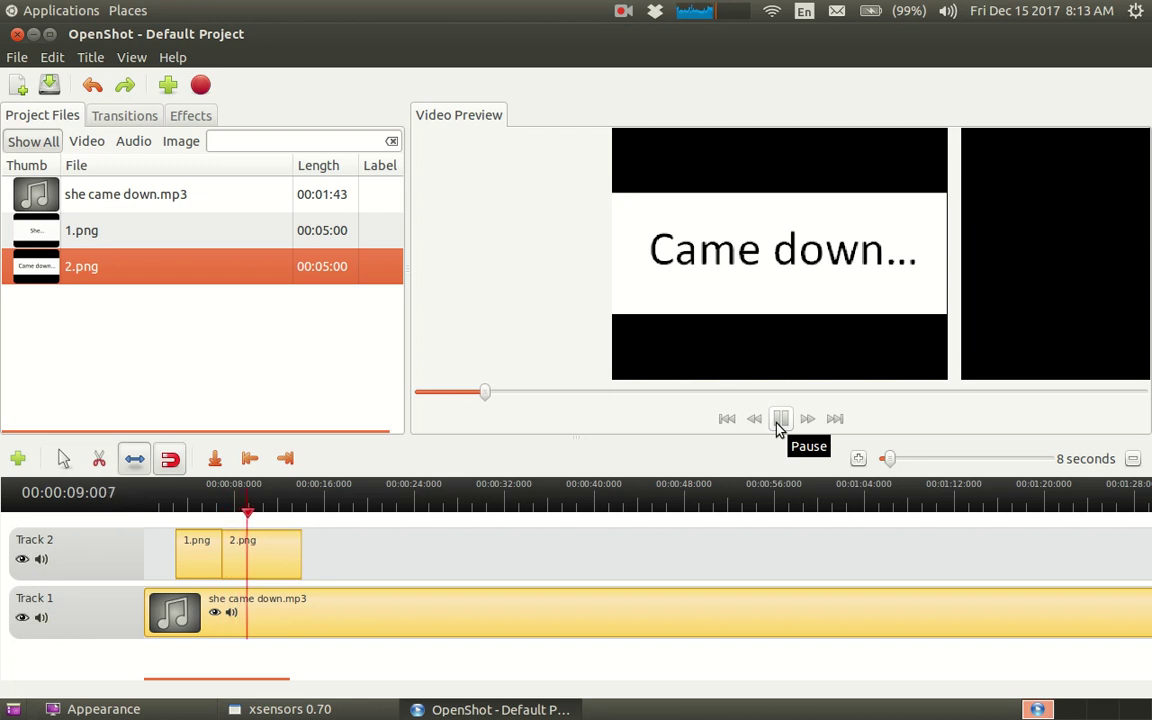
click(780, 420)
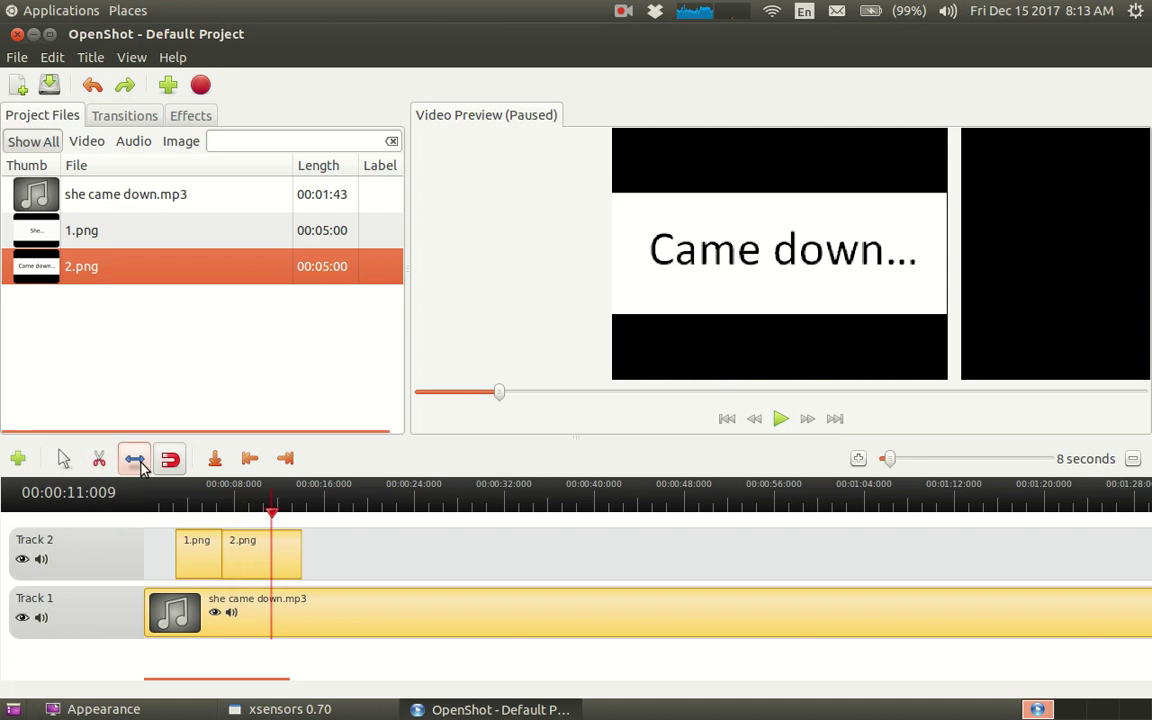
drag(288, 543, 264, 552)
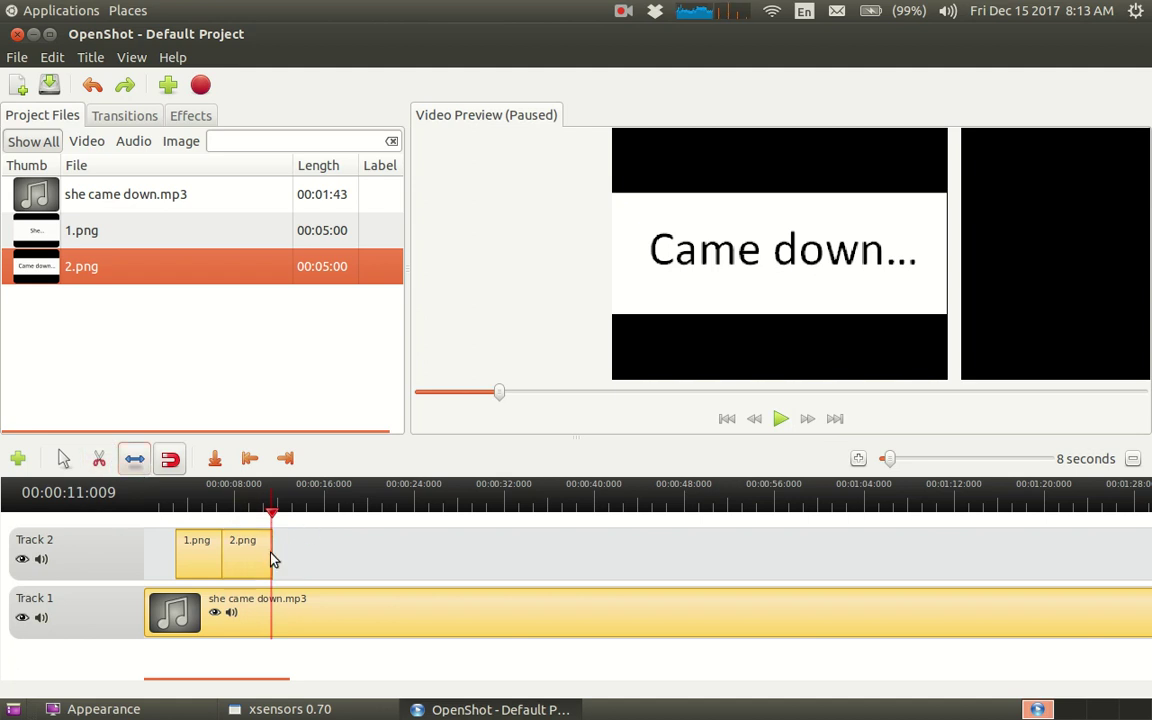
Import 3.png as a single image and place it right after 2.png on Track 2
click(167, 85)
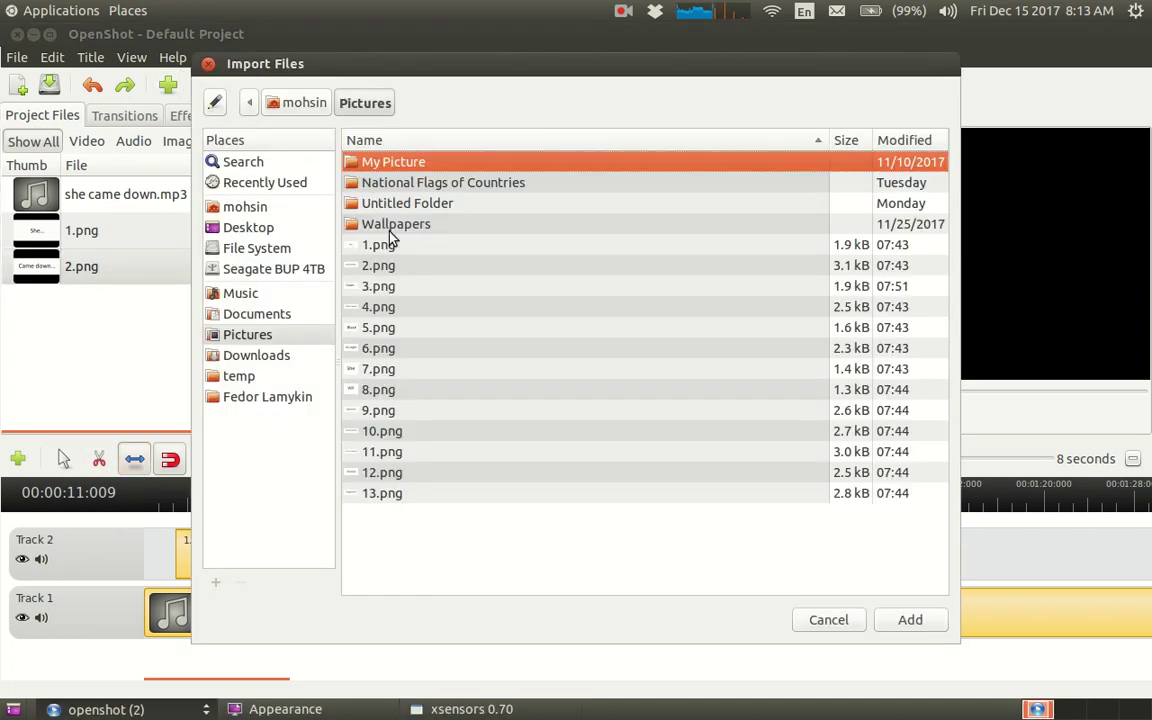
double_click(400, 286)
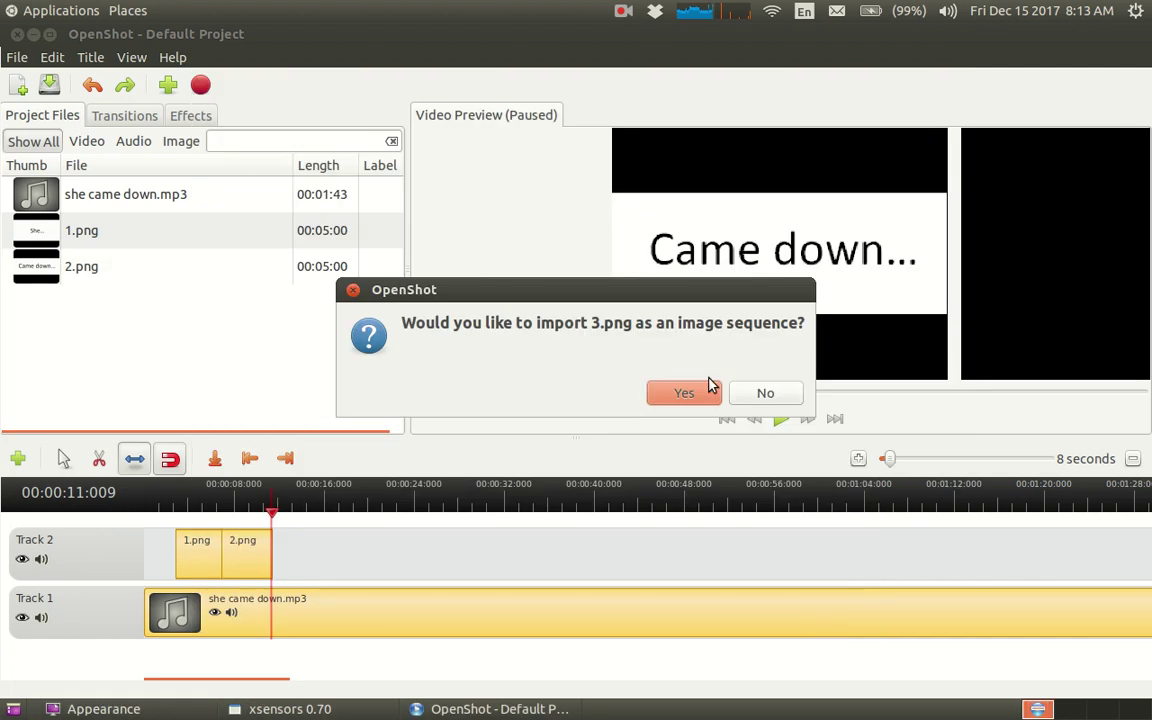
click(764, 393)
drag(110, 308, 289, 557)
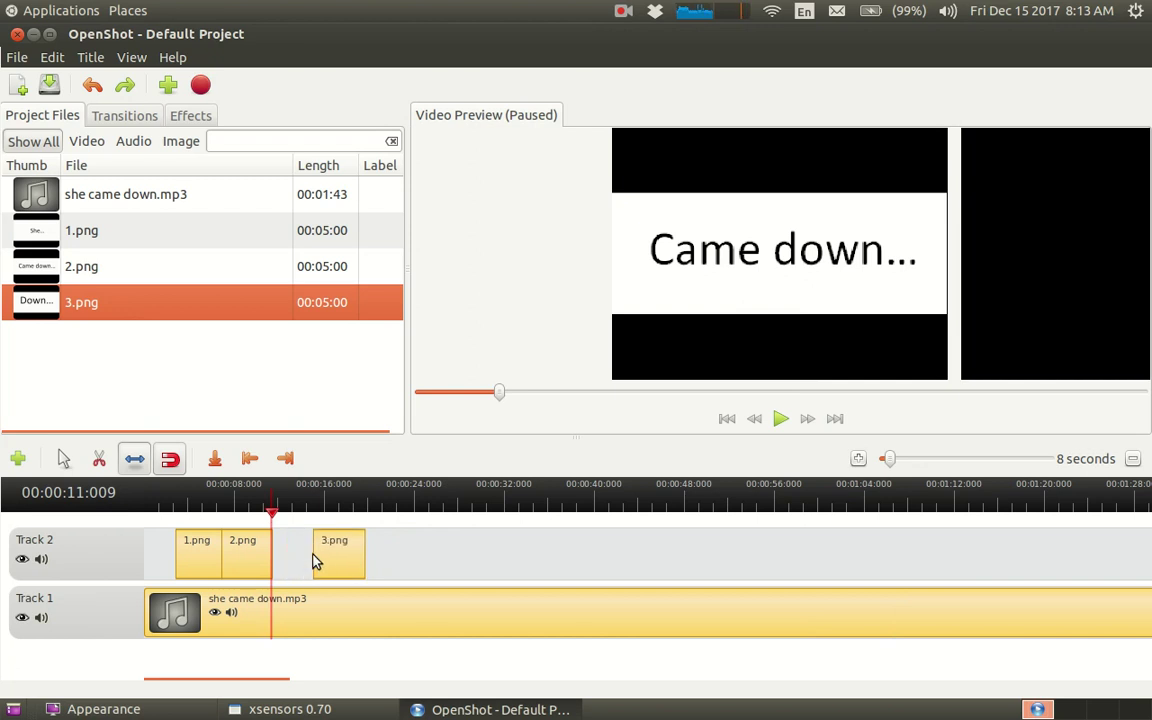
click(63, 458)
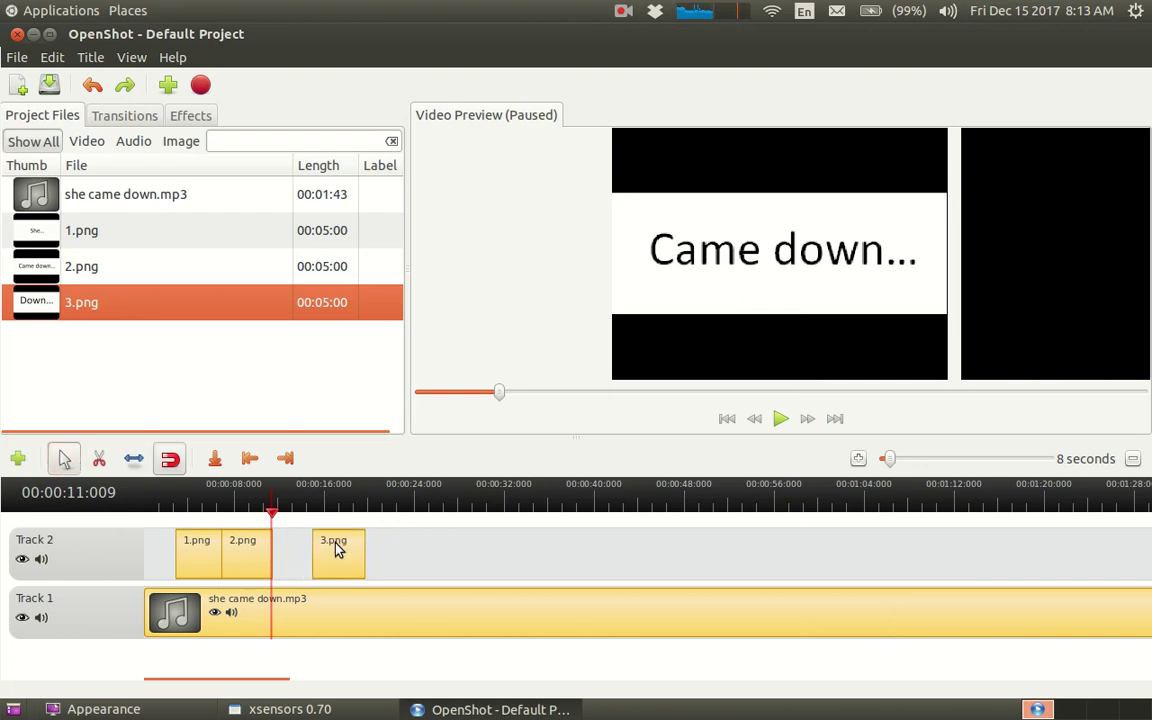
drag(335, 545, 260, 512)
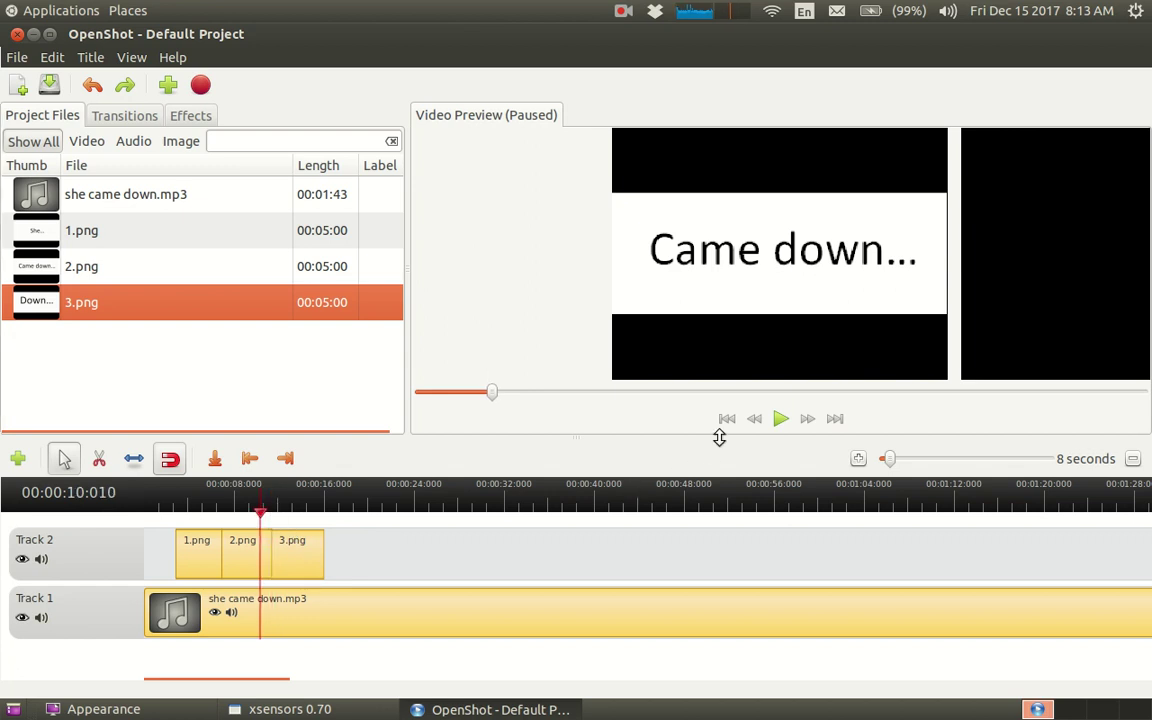
click(779, 419)
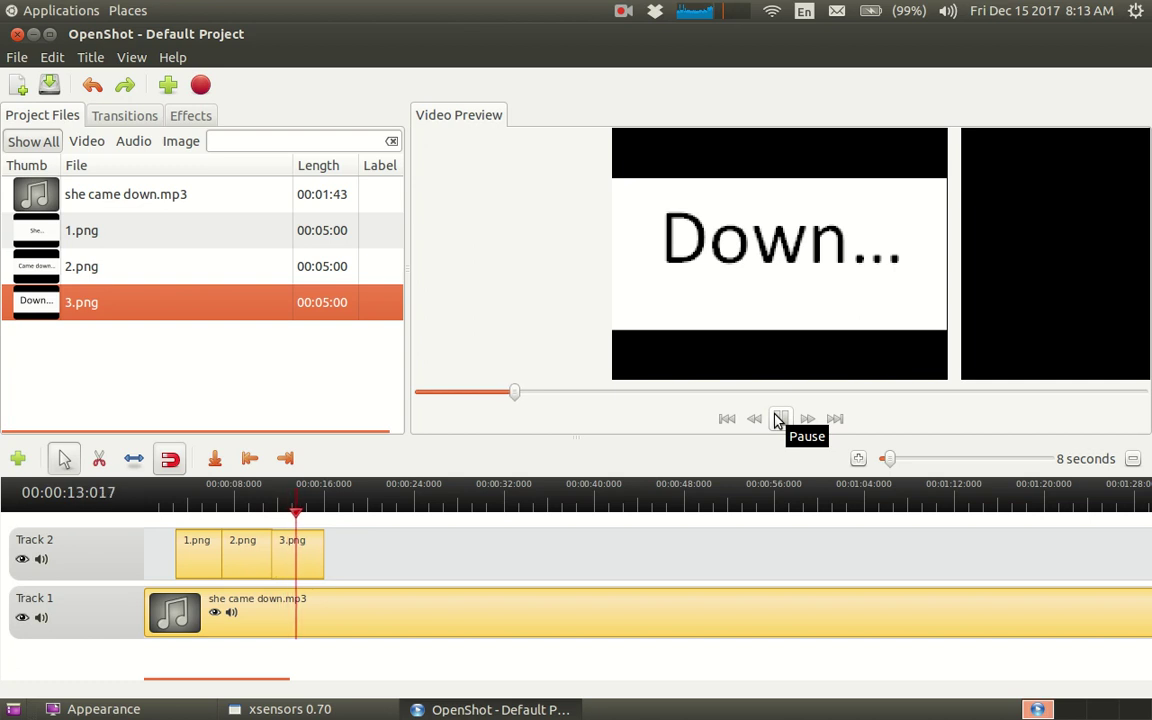
click(779, 419)
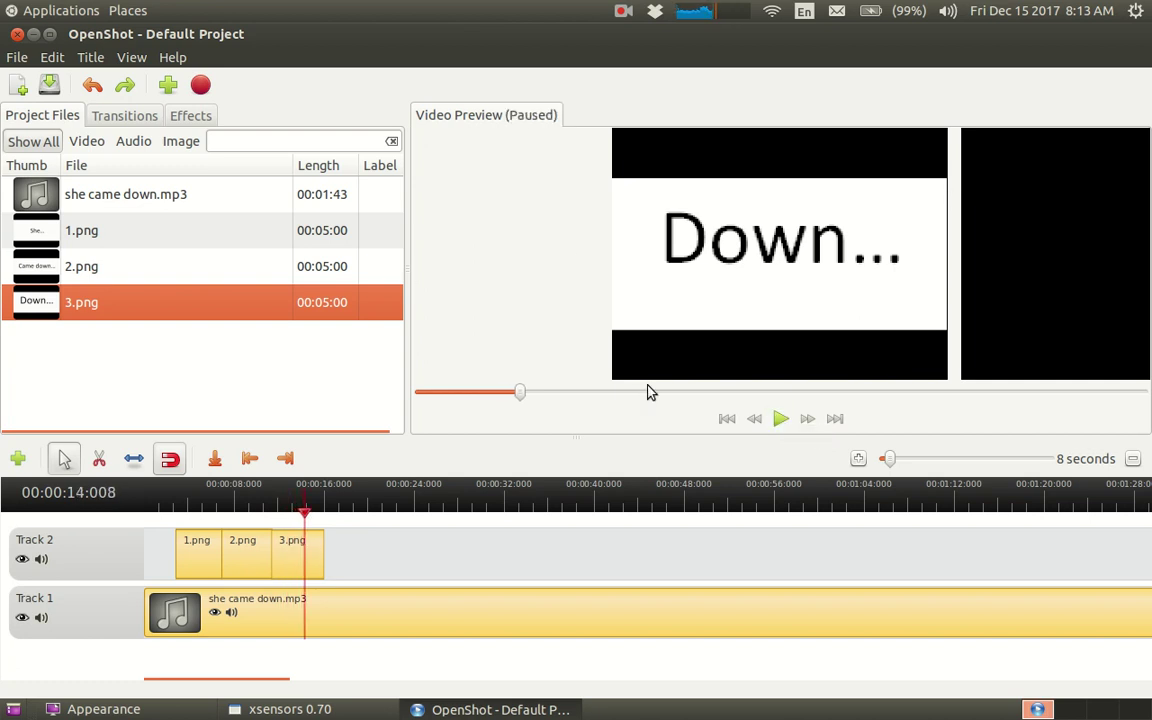
Shorten the first 3.png clip and add a second 3.png clip just after it
click(133, 461)
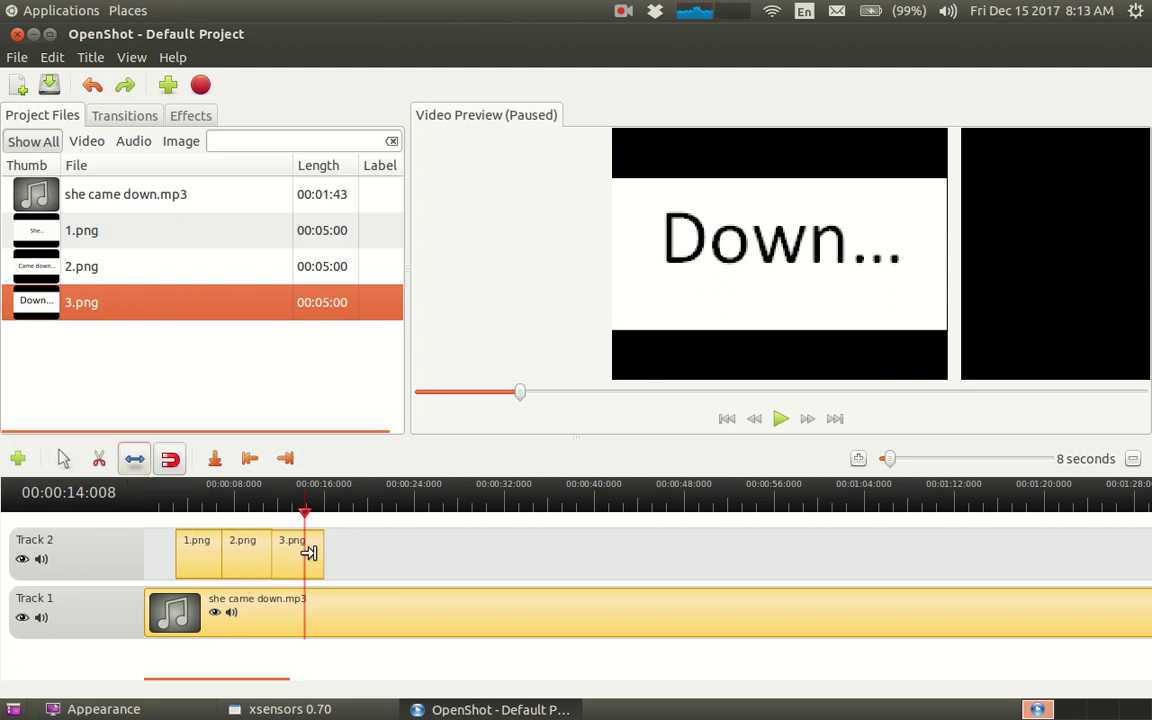
drag(309, 553, 288, 555)
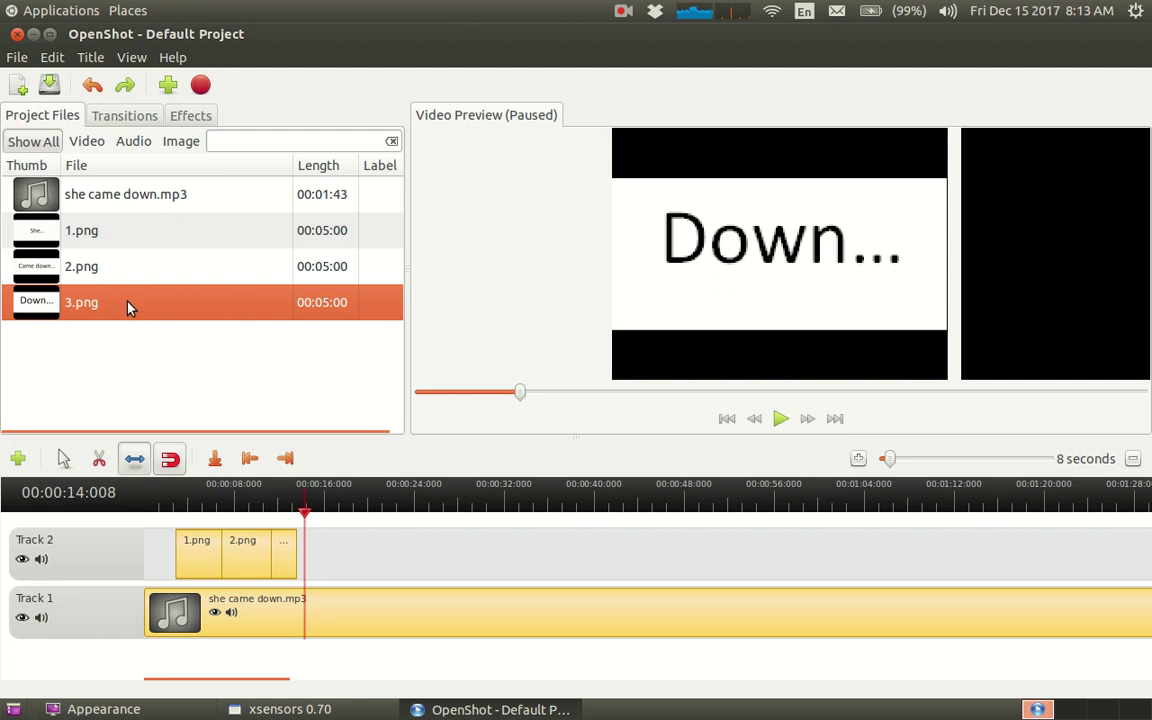
drag(184, 330, 342, 558)
click(64, 458)
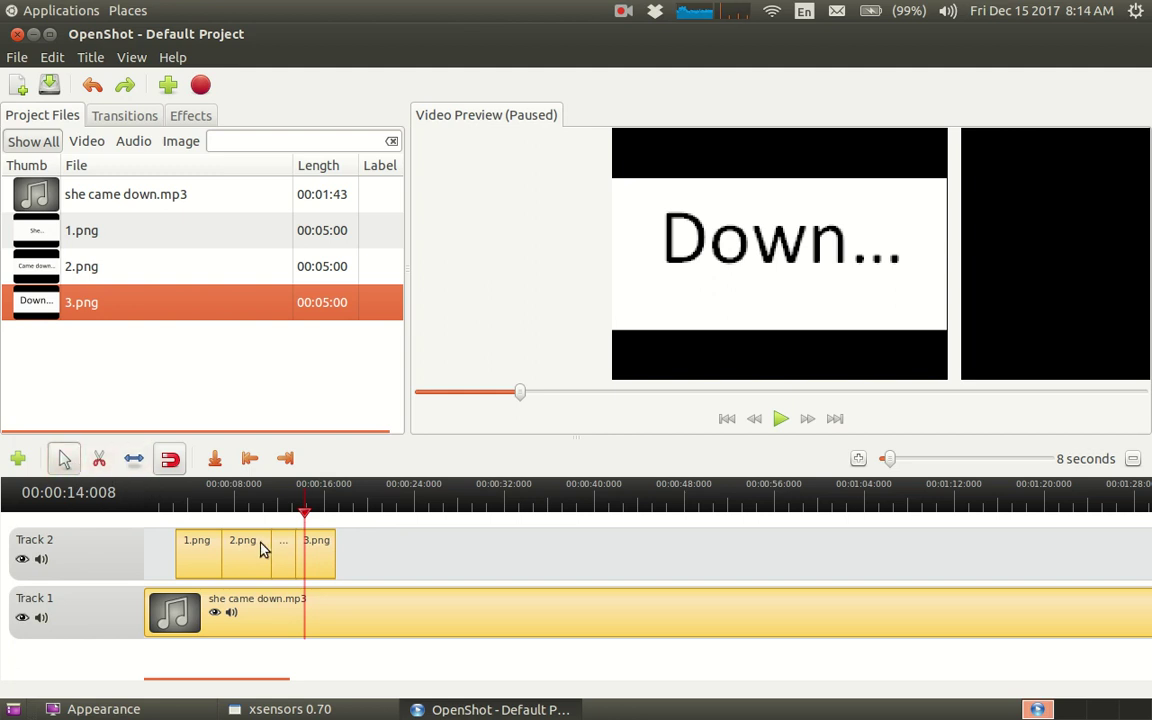
drag(322, 567, 333, 556)
Preview from about 12 seconds and trim the second 3.png clip to end near 16 seconds
drag(294, 513, 282, 512)
click(772, 422)
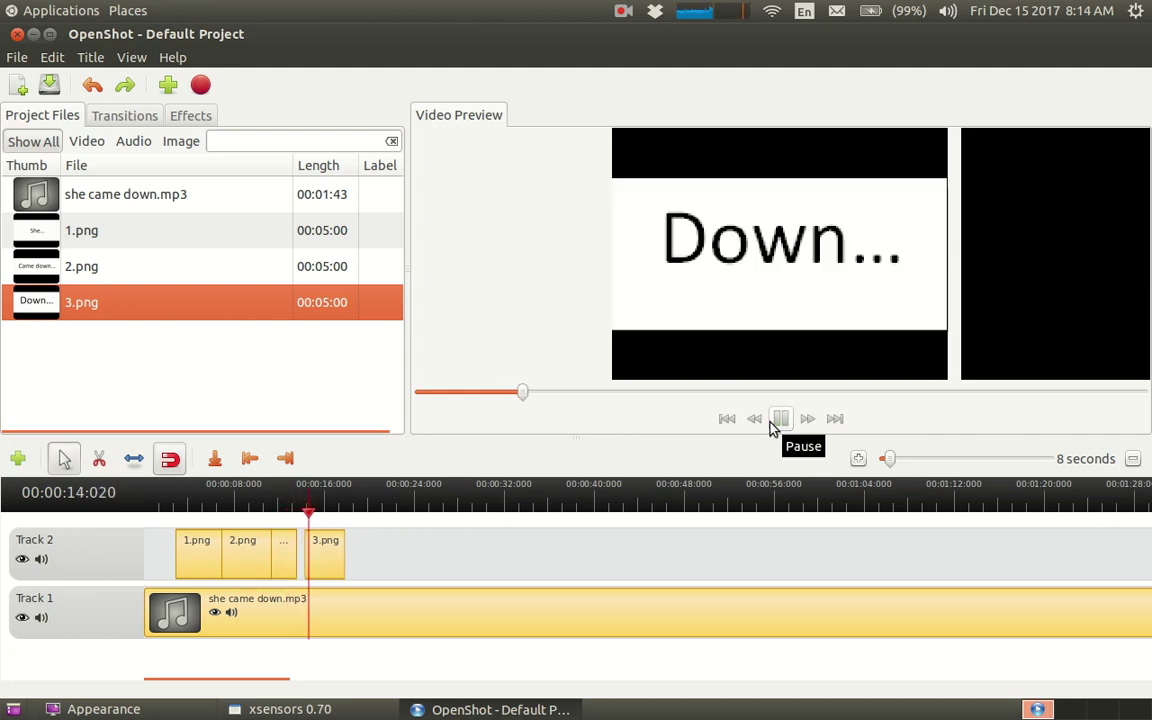
click(781, 420)
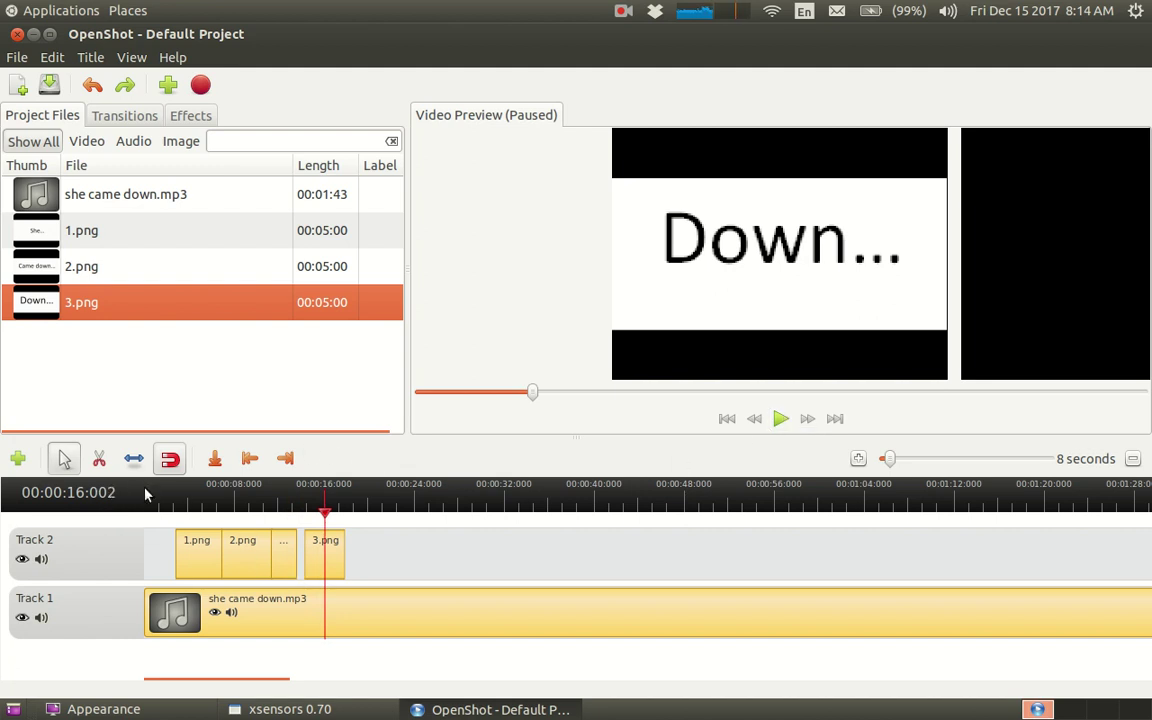
click(134, 458)
drag(334, 561, 316, 562)
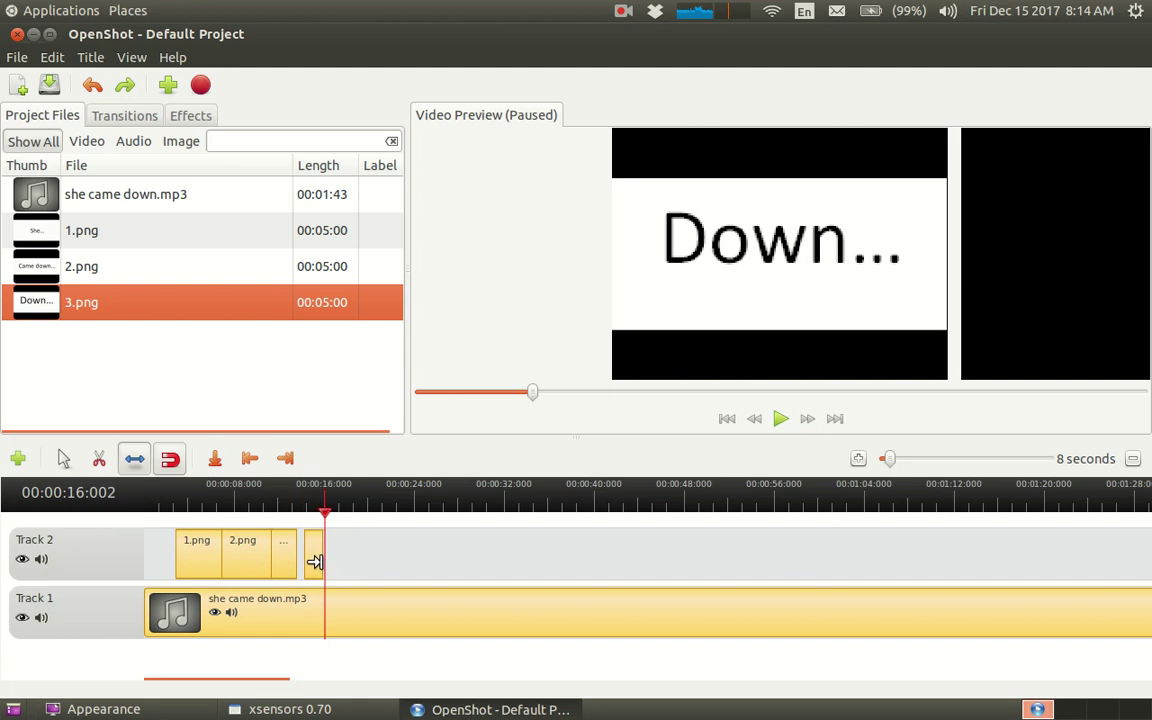
Import 4.png as a single image and place it on Track 2 after 3.png
click(167, 85)
double_click(411, 312)
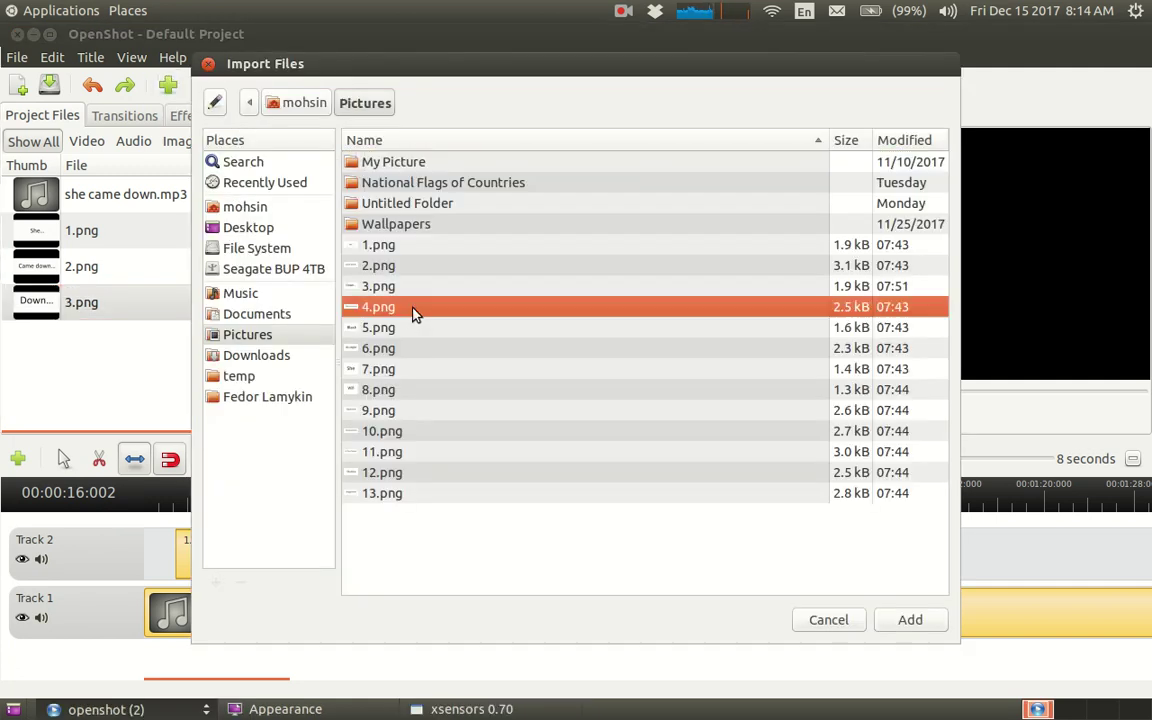
click(765, 392)
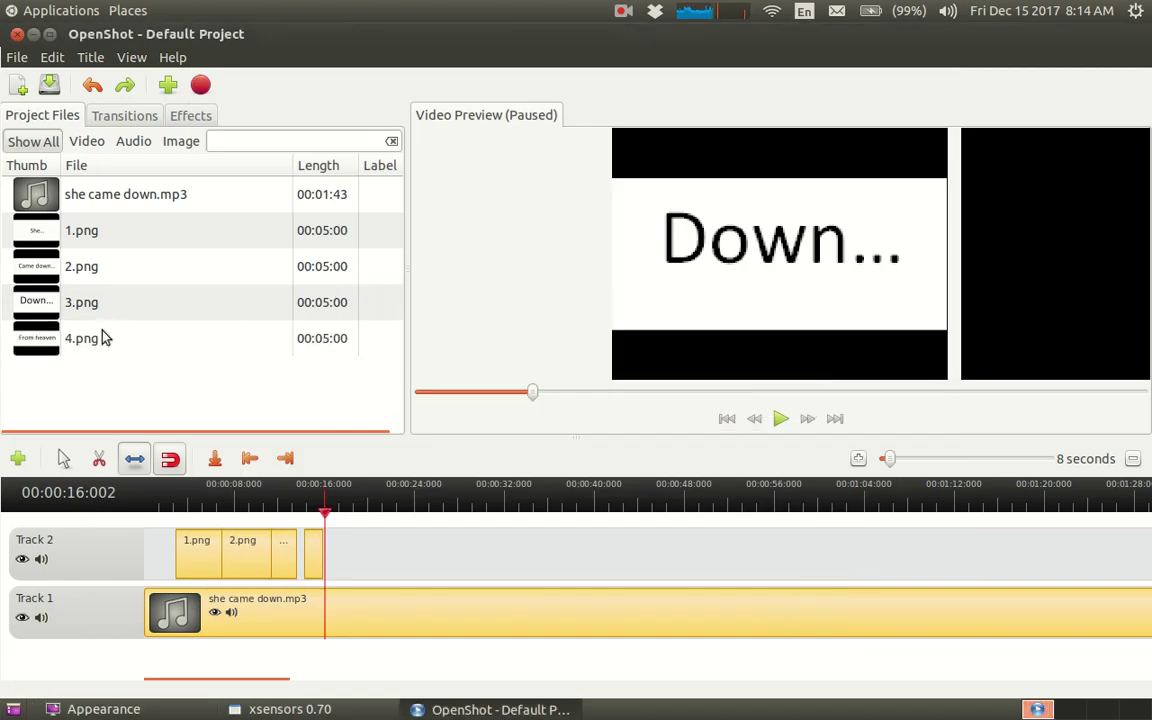
drag(103, 342, 324, 521)
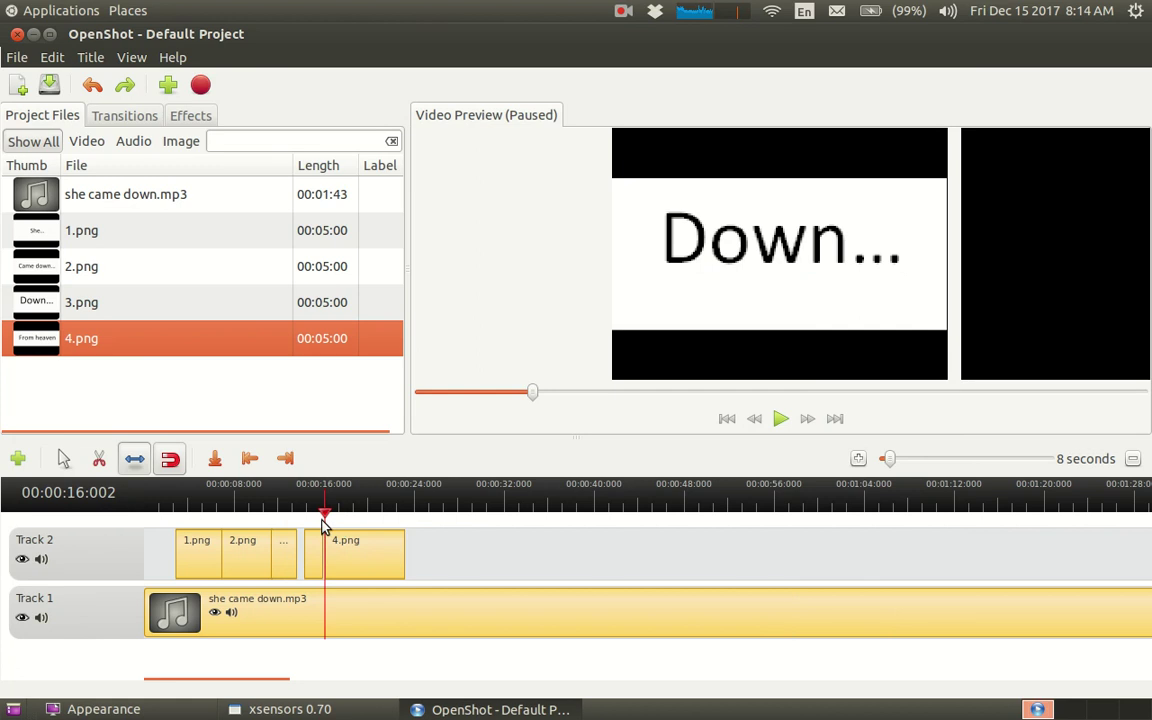
Preview from about 14 seconds and trim 4.png to end near 20 seconds
drag(326, 516, 309, 516)
click(780, 420)
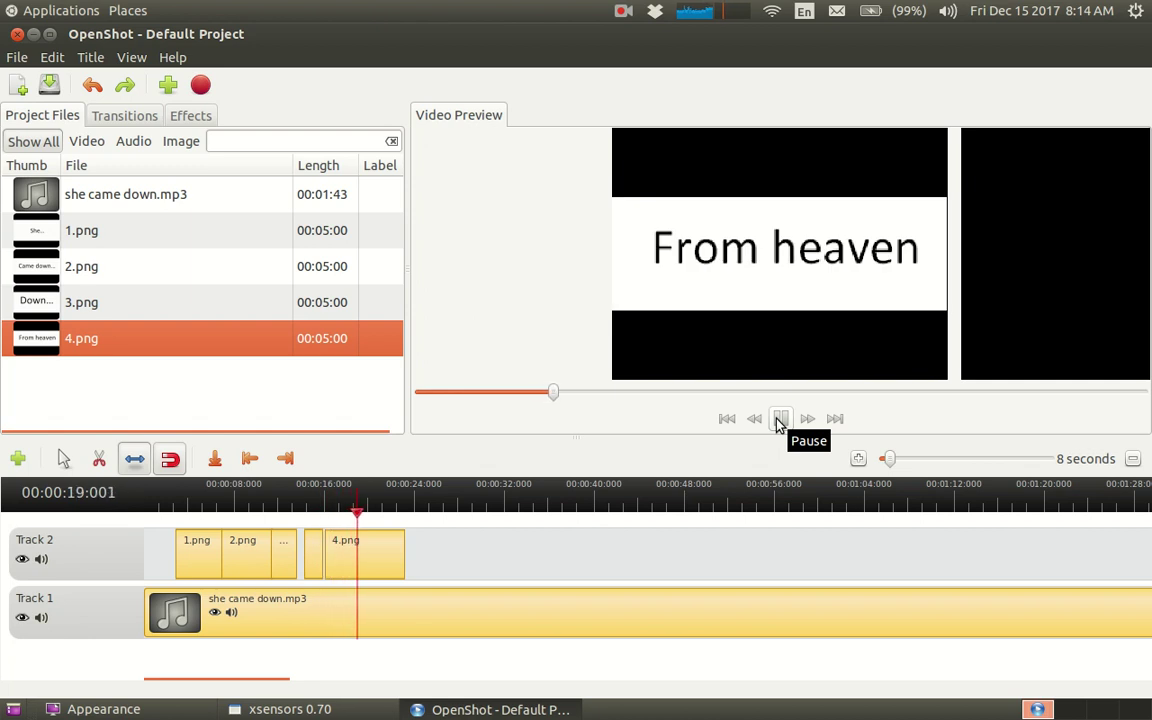
click(780, 420)
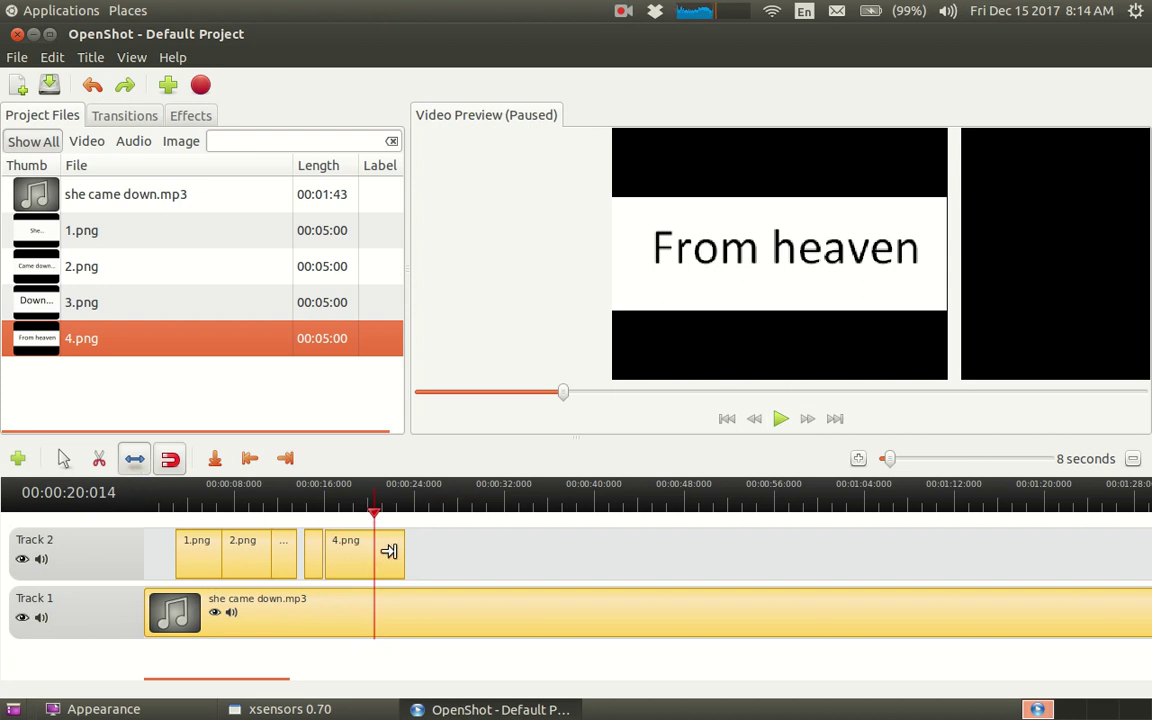
drag(391, 551, 362, 559)
Import 5.png as a single image and place it on Track 2 after 4.png
click(166, 84)
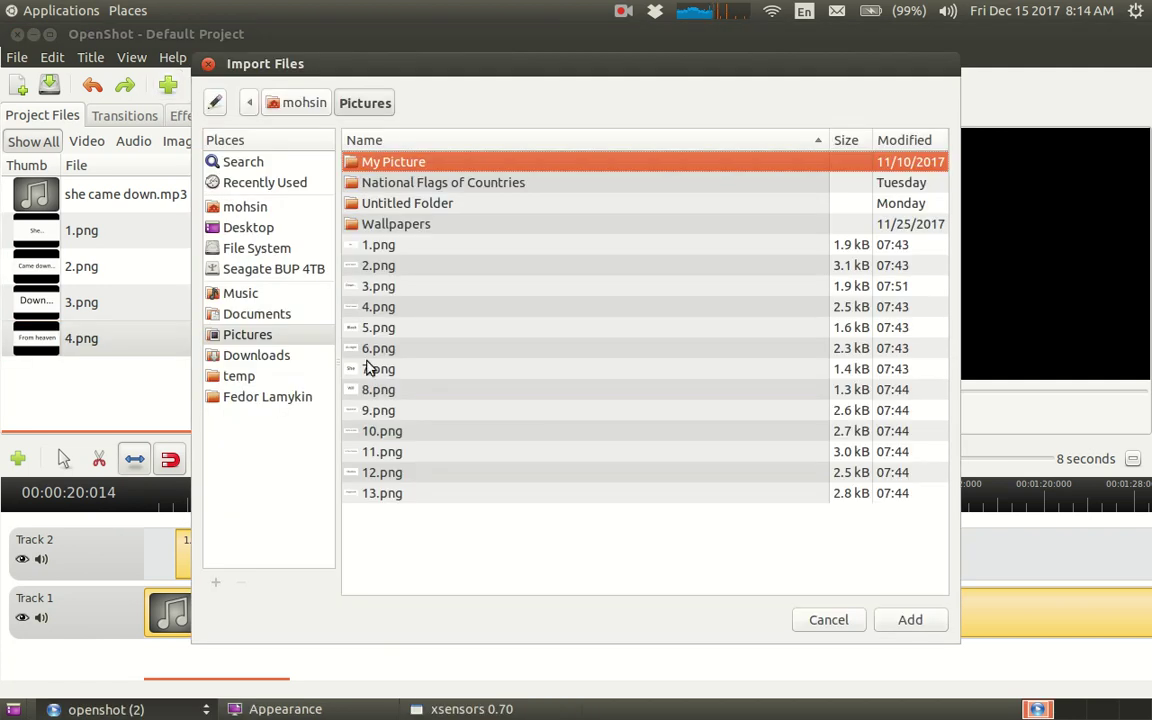
double_click(380, 332)
click(768, 400)
drag(130, 370, 354, 520)
click(780, 419)
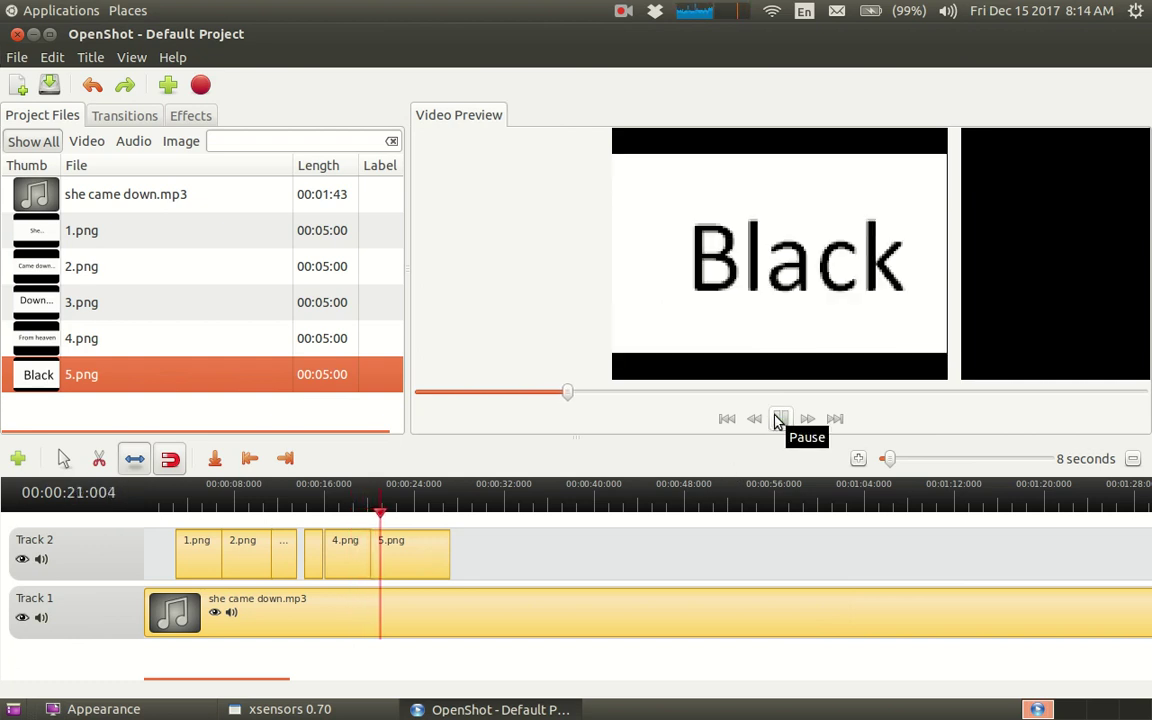
click(779, 419)
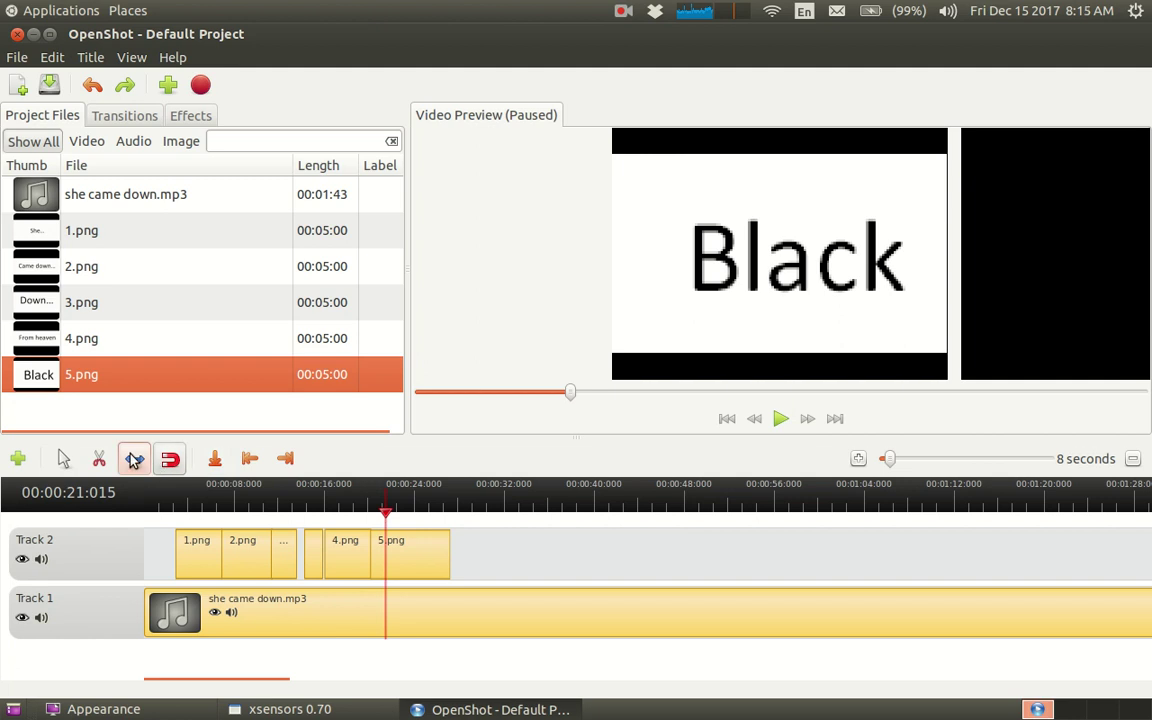
Shift 5.png slightly later and preview its timing up to 22 seconds
click(63, 458)
drag(405, 565, 413, 557)
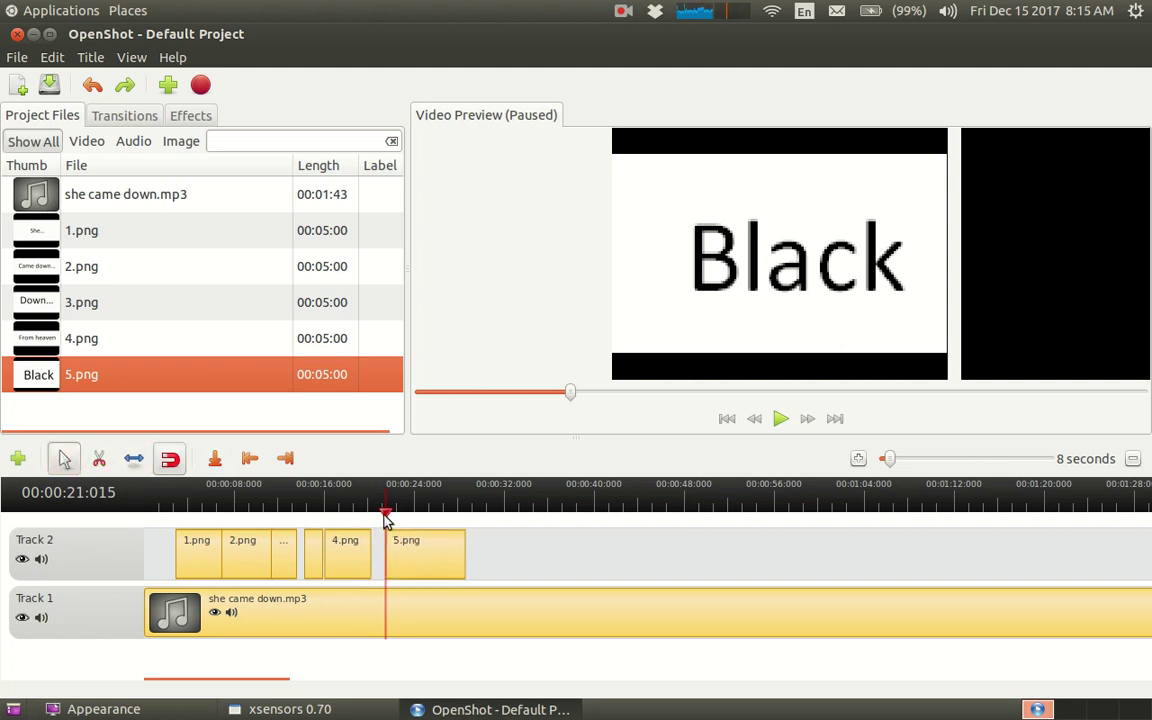
drag(385, 512, 358, 526)
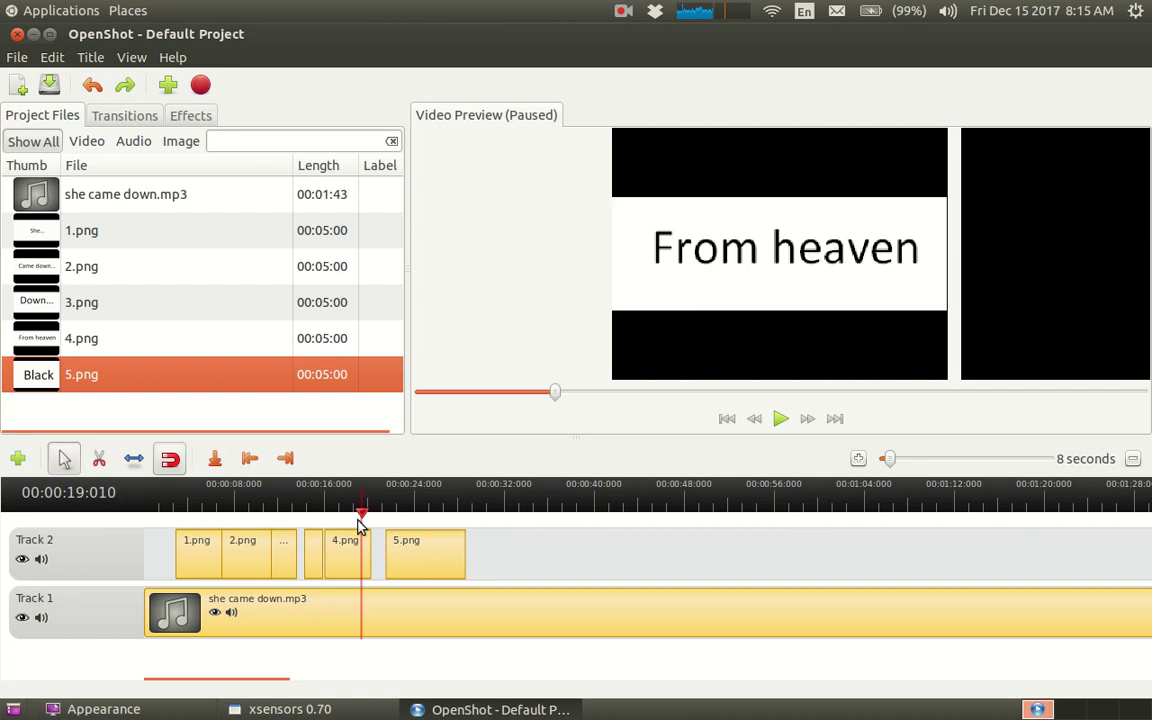
click(781, 419)
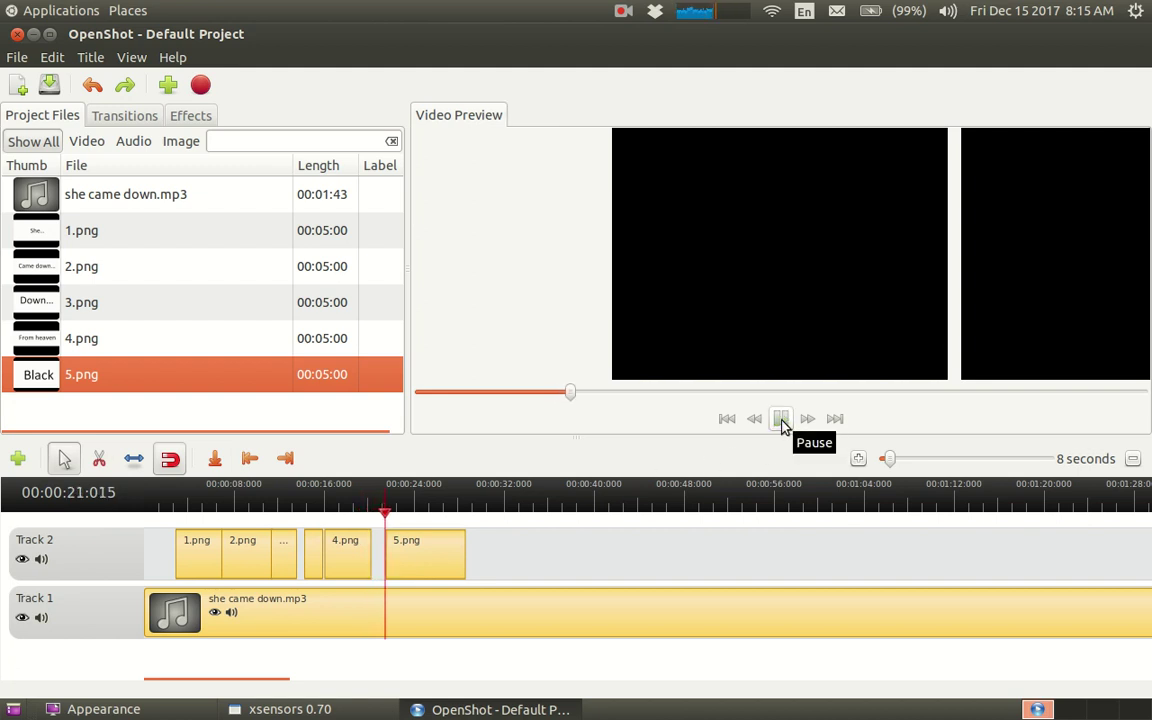
click(781, 419)
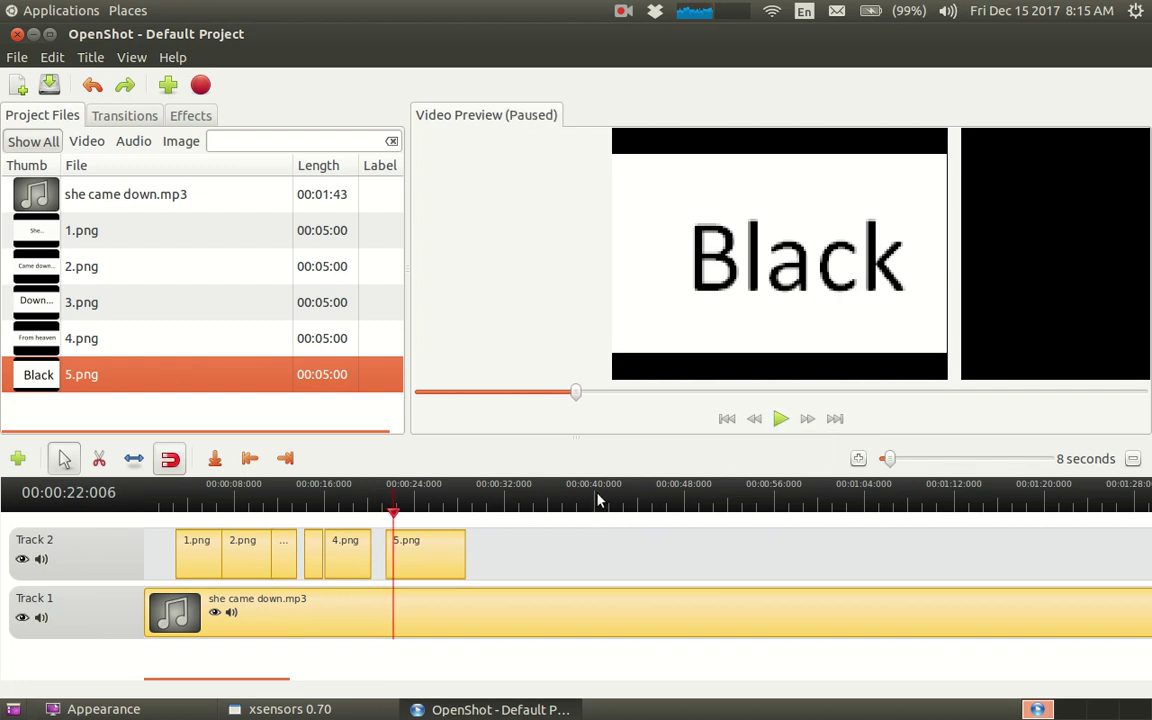
Nudge 5.png slightly earlier and trim it to end near 24 seconds
drag(437, 555, 432, 550)
drag(388, 510, 352, 512)
click(779, 419)
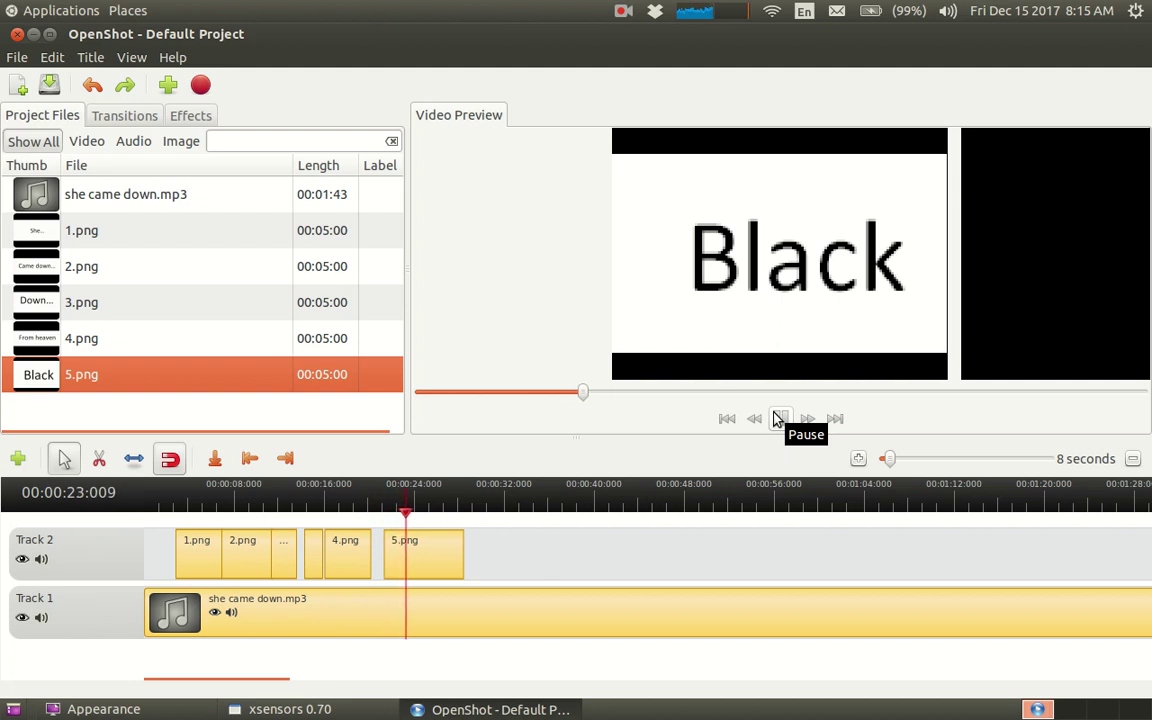
click(779, 419)
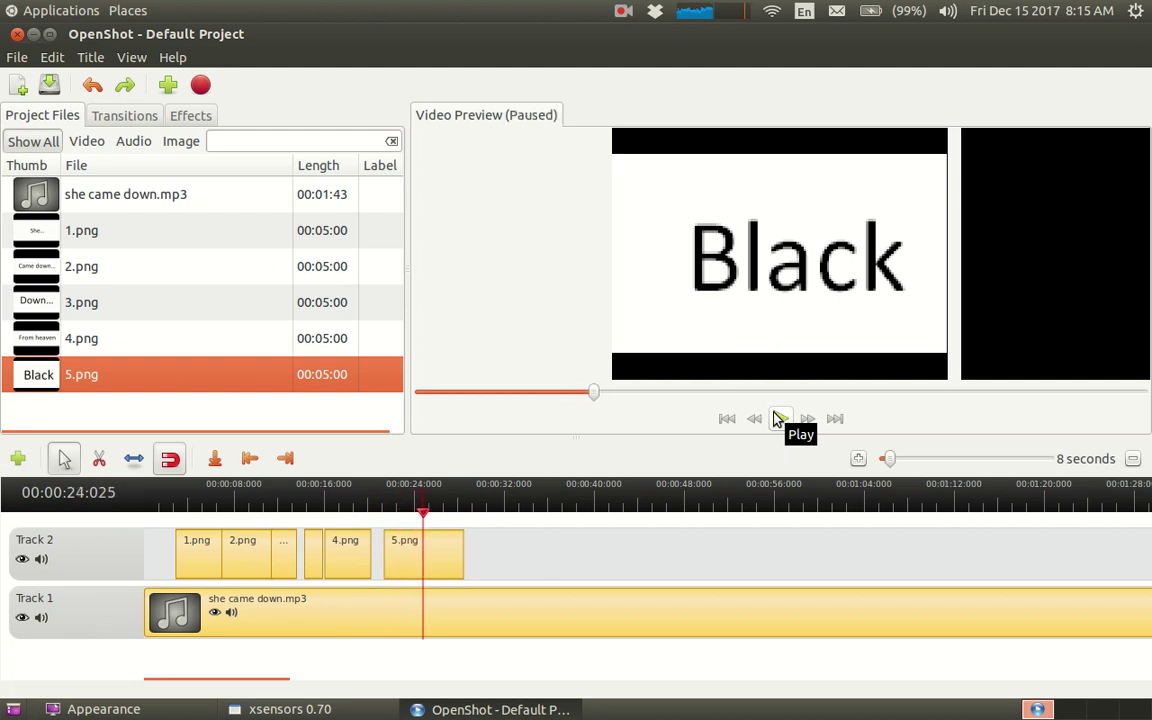
click(134, 458)
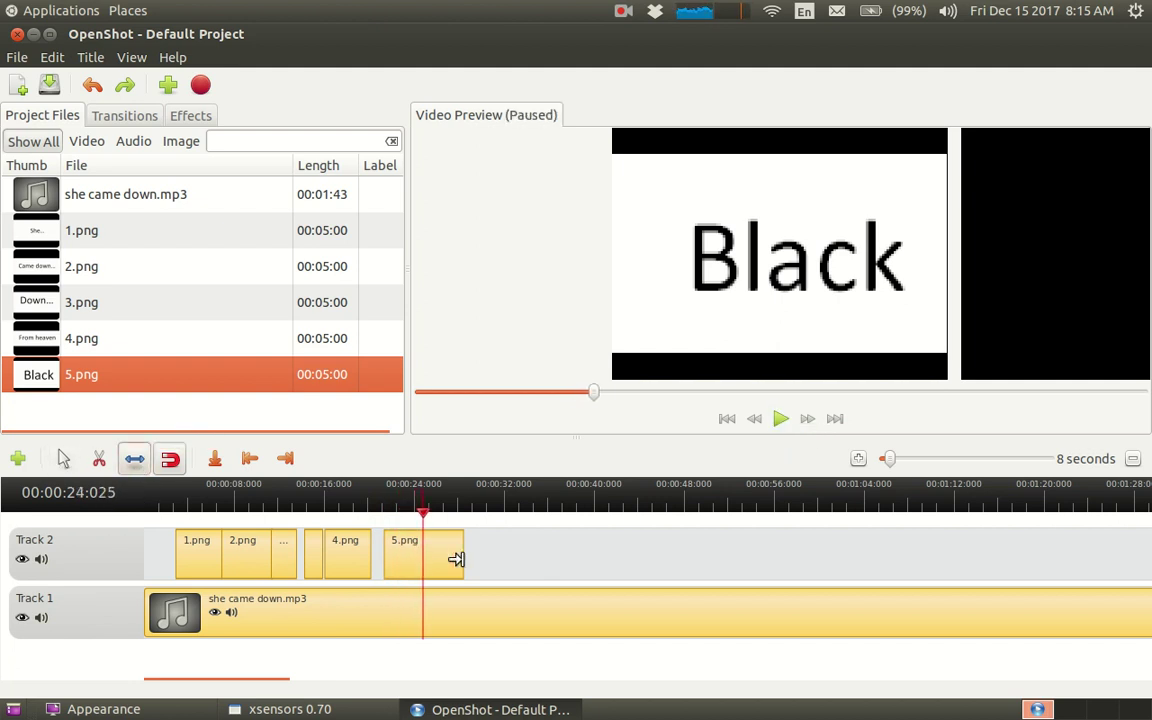
drag(456, 559, 418, 552)
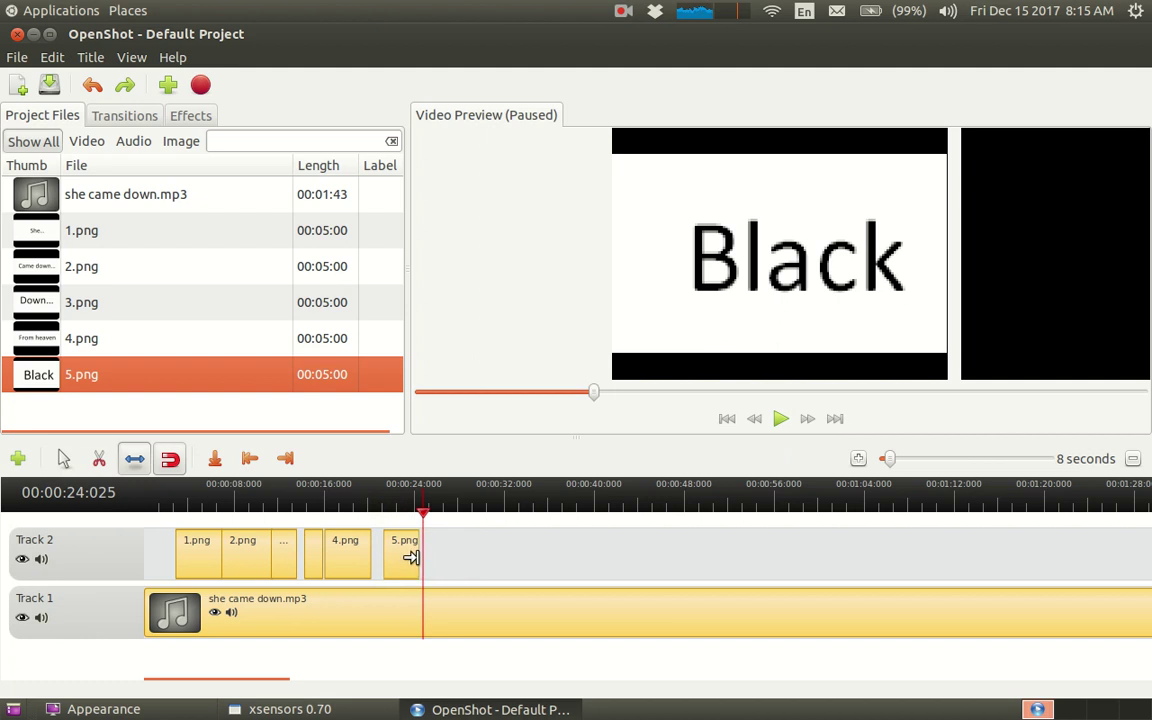
Import 6.png as a single image and place it on Track 2 after 5.png
click(166, 88)
double_click(388, 350)
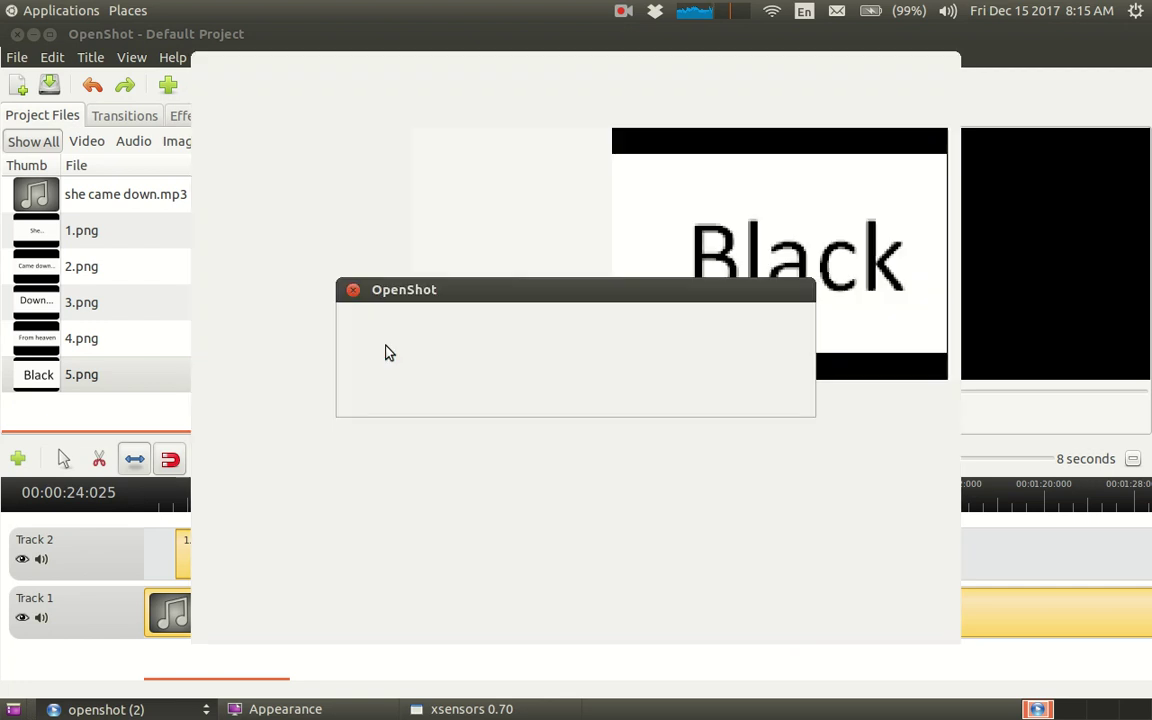
click(768, 392)
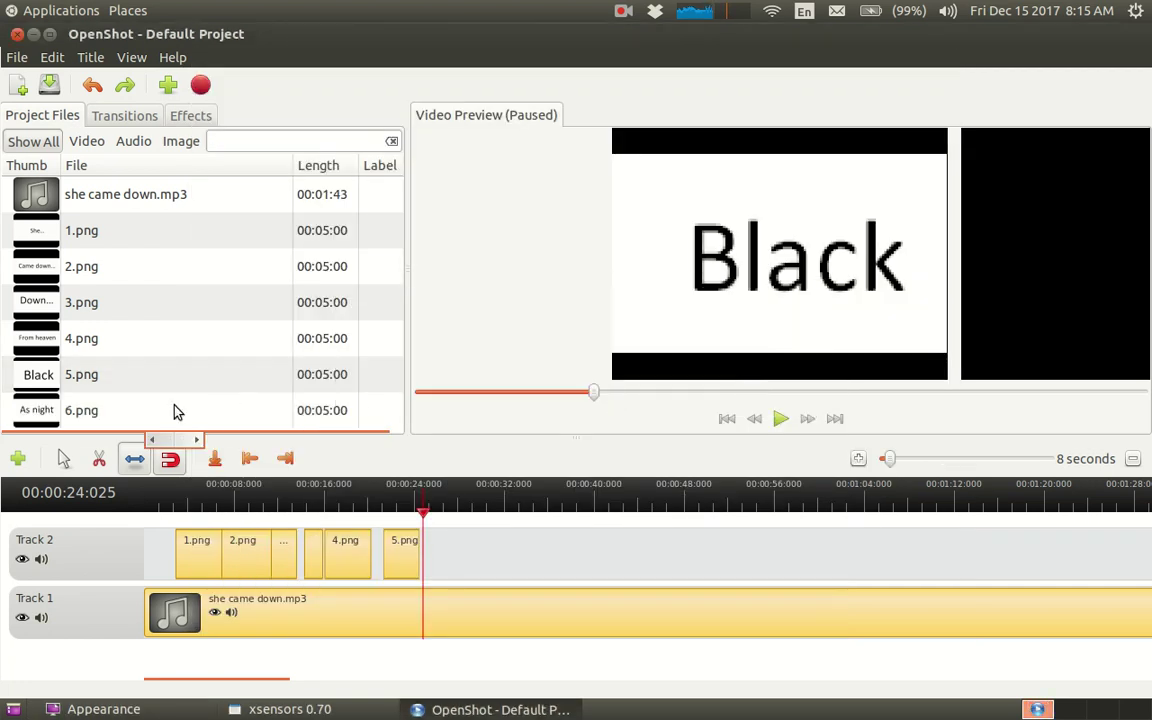
drag(142, 418, 466, 556)
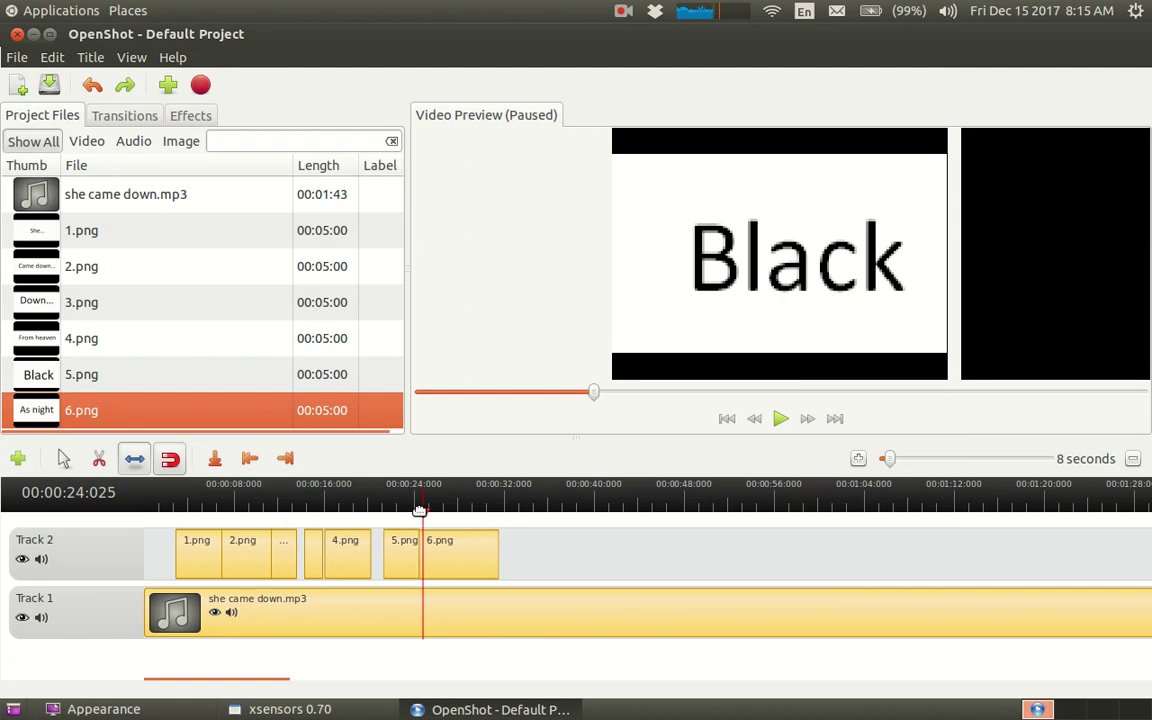
drag(423, 515, 401, 515)
click(784, 426)
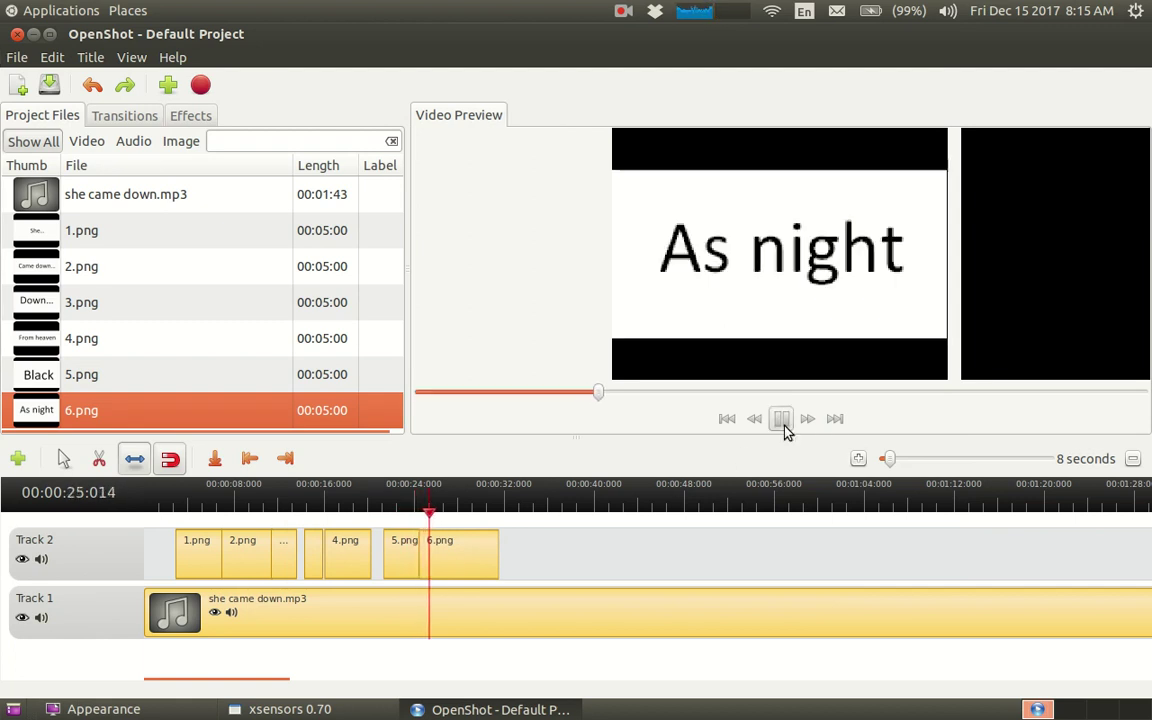
click(781, 421)
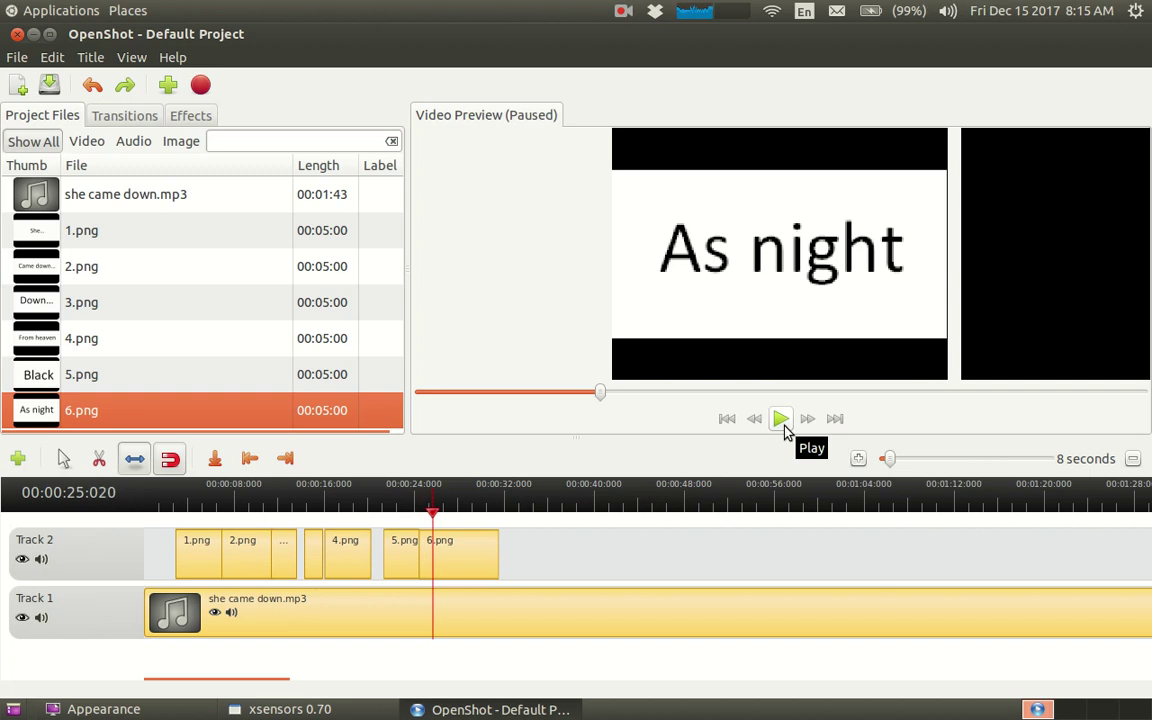
Reposition 6.png so the As night lyric butts against 5.png, checking with playback
click(64, 460)
drag(461, 555, 472, 553)
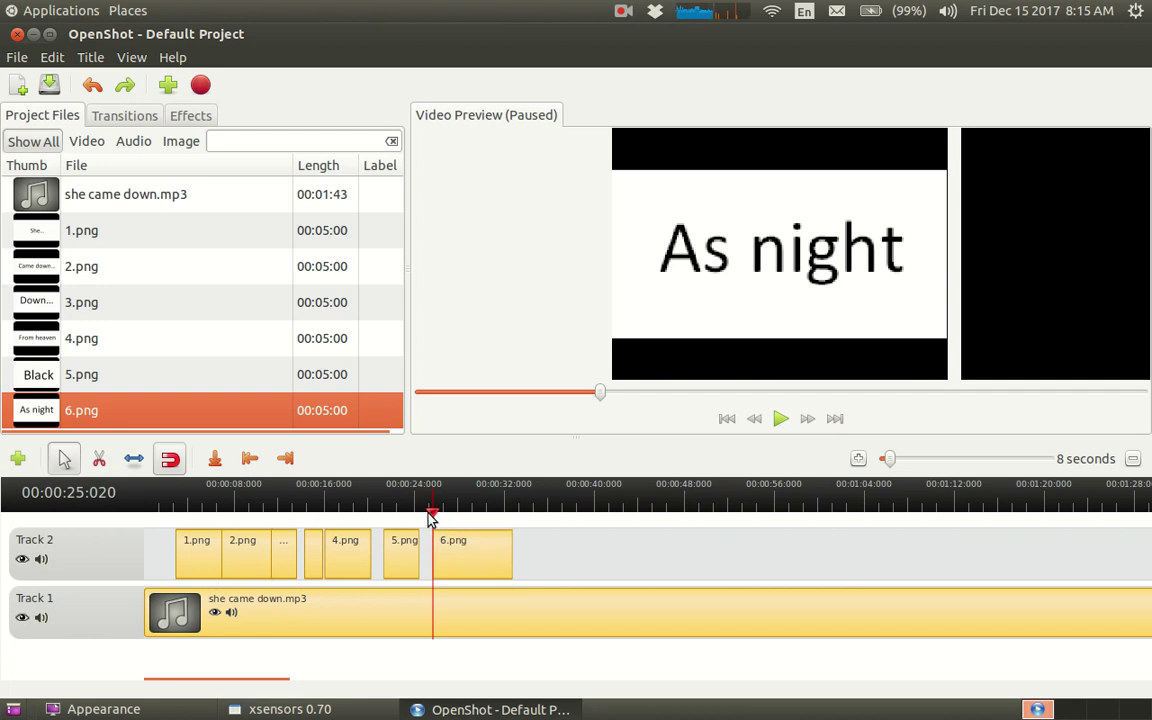
drag(433, 515, 399, 515)
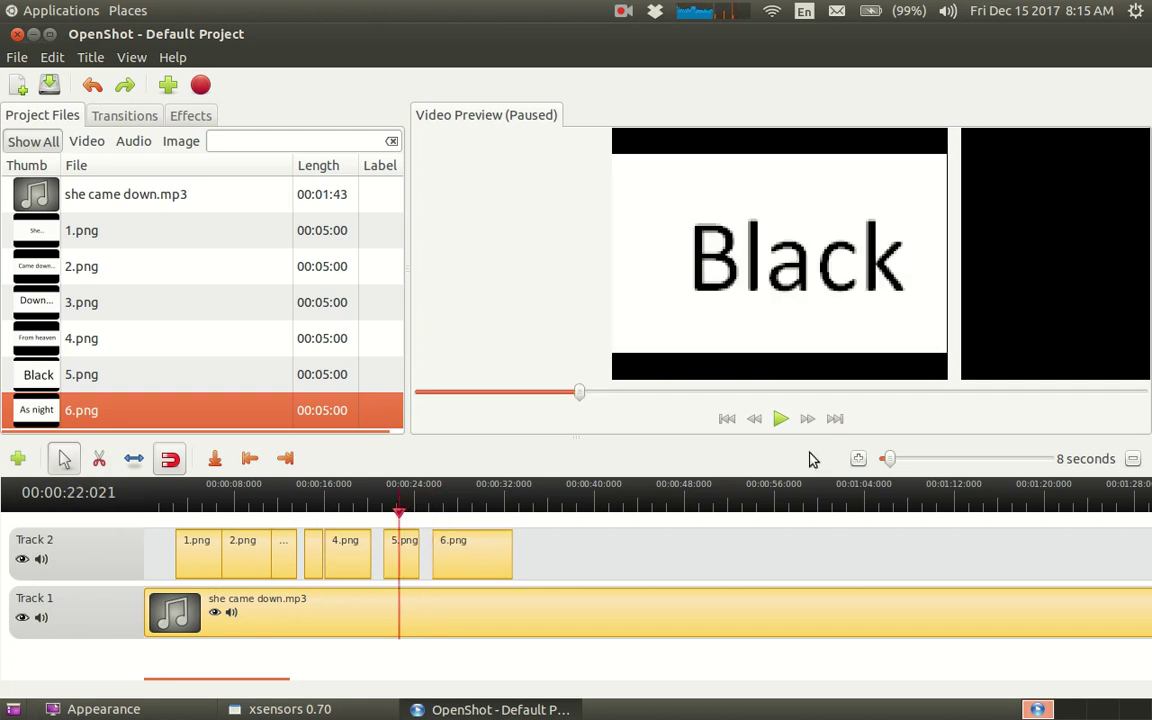
click(780, 419)
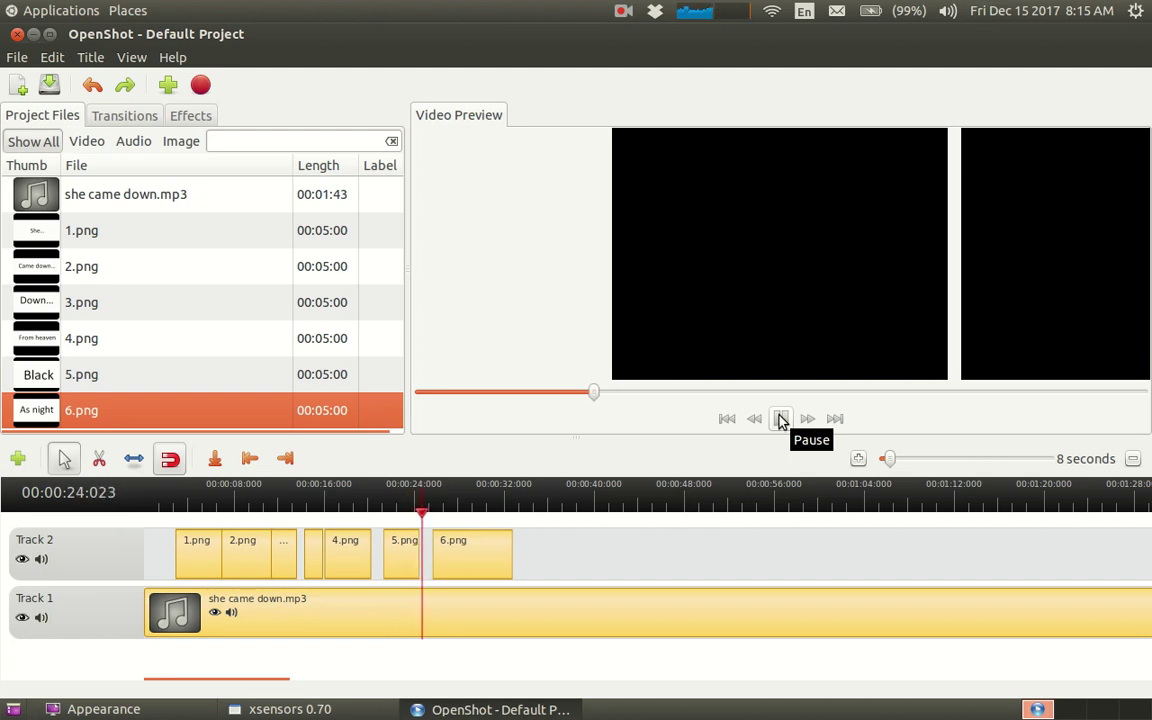
click(780, 419)
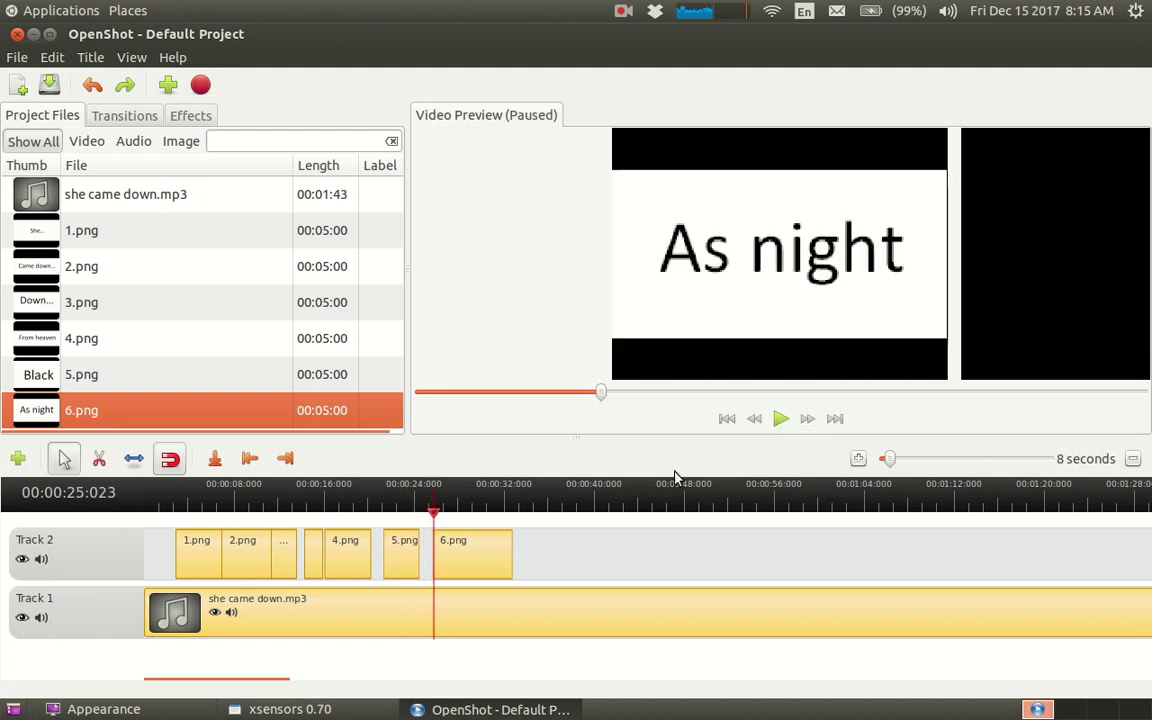
drag(469, 554, 452, 551)
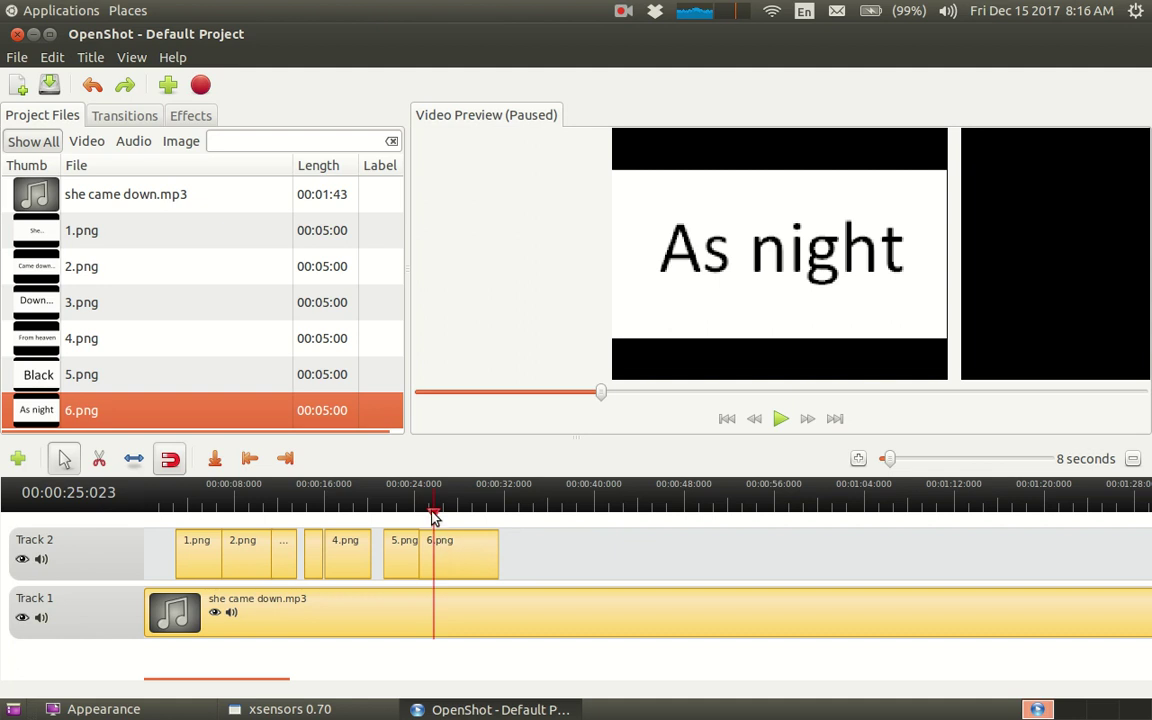
click(270, 505)
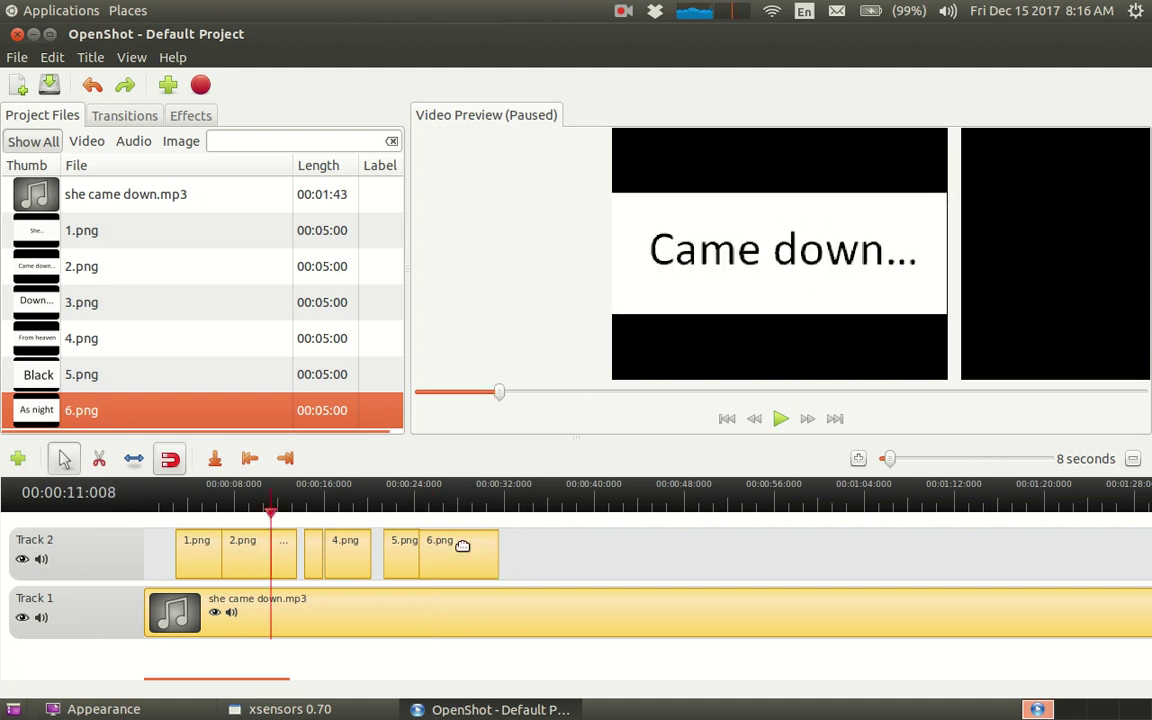
mouse_move(462, 545)
mouse_down()
mouse_move(474, 550)
mouse_move(472, 539)
mouse_up()
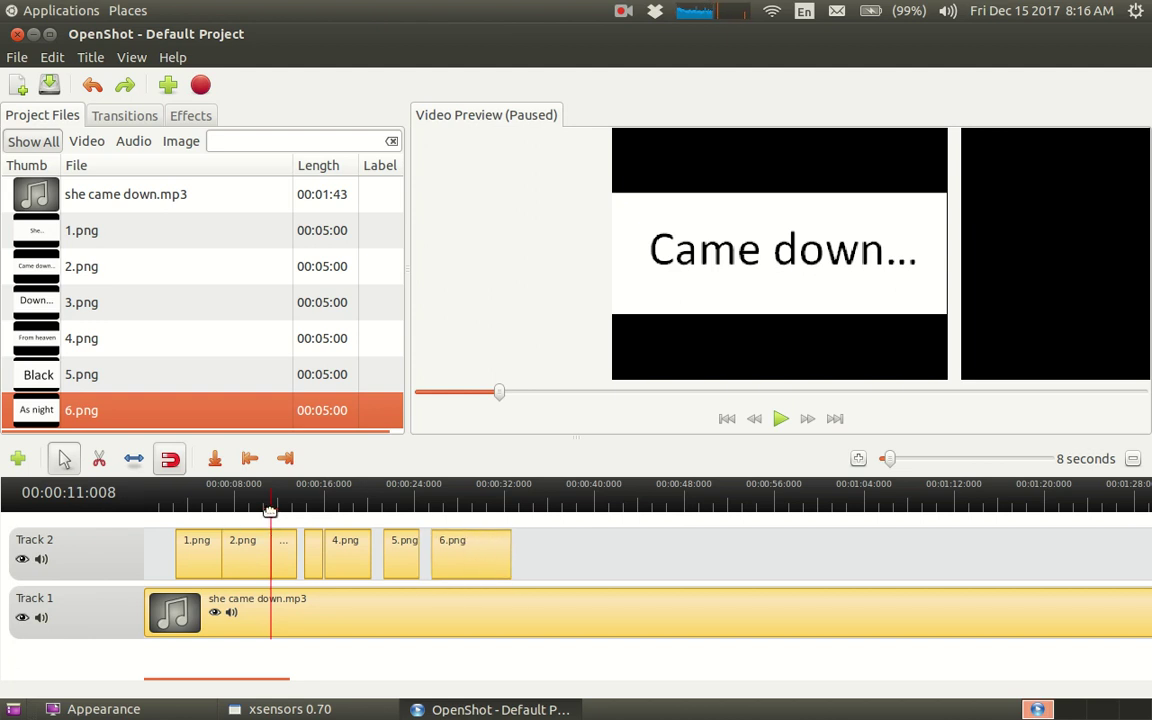
Preview from the Black lyric and trim 6.png to end near 29 seconds
drag(312, 505, 411, 505)
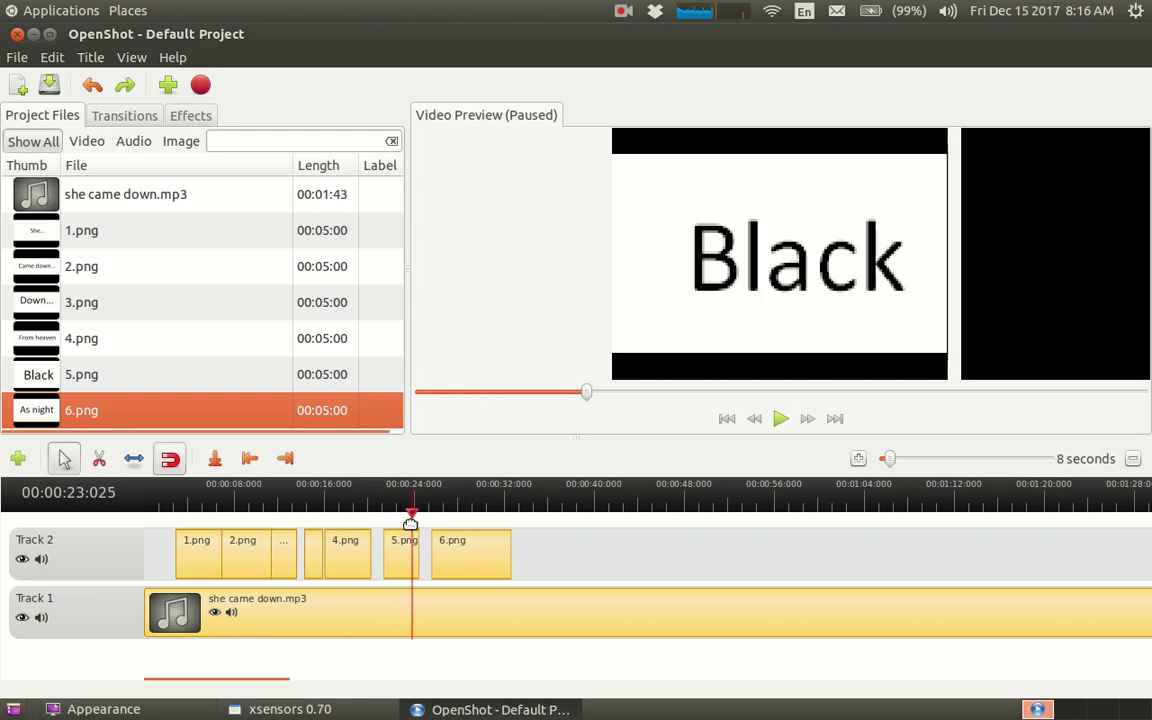
click(779, 419)
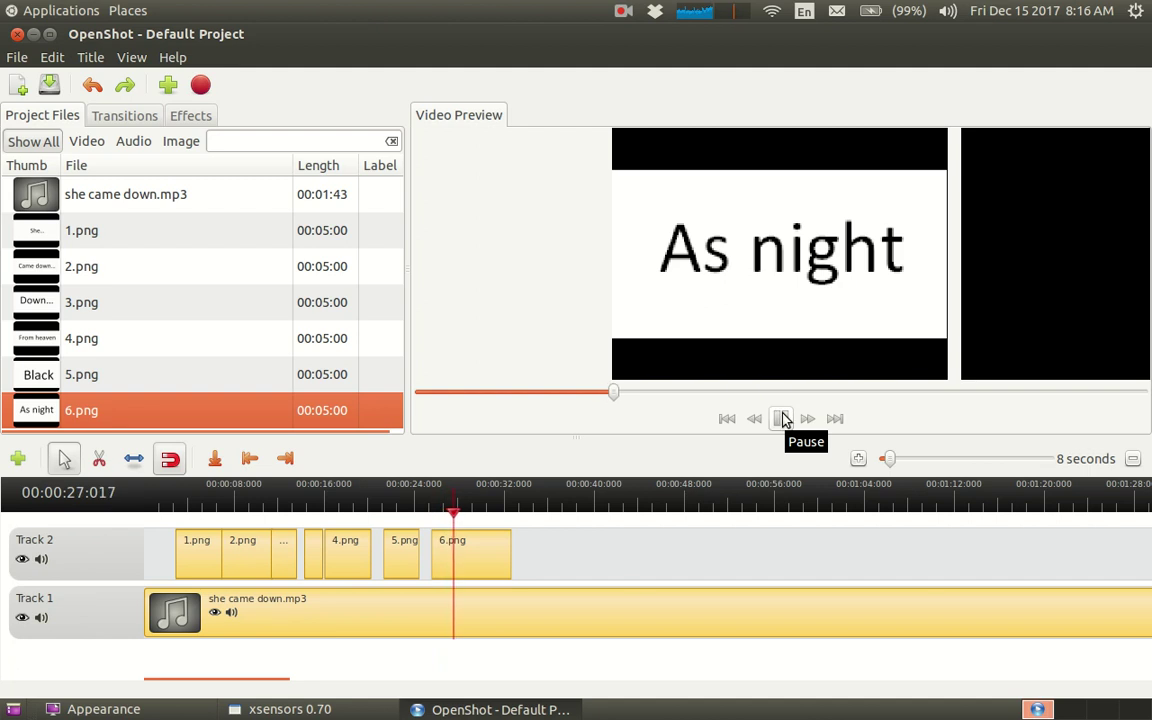
click(781, 419)
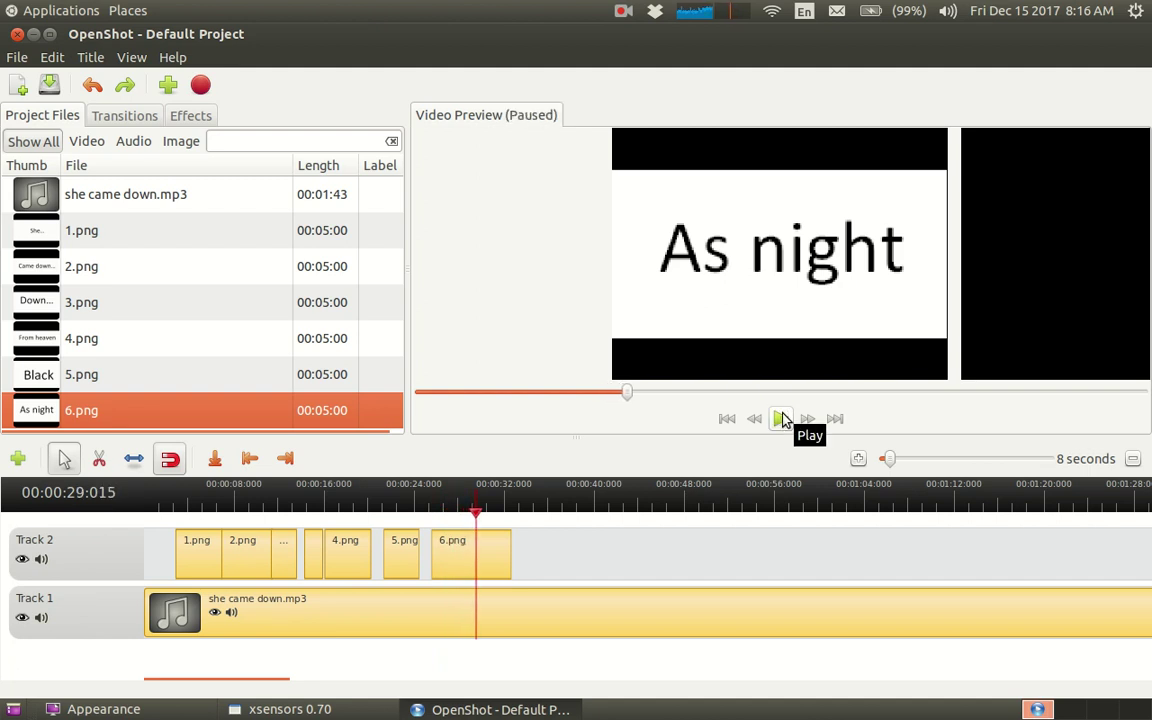
click(134, 460)
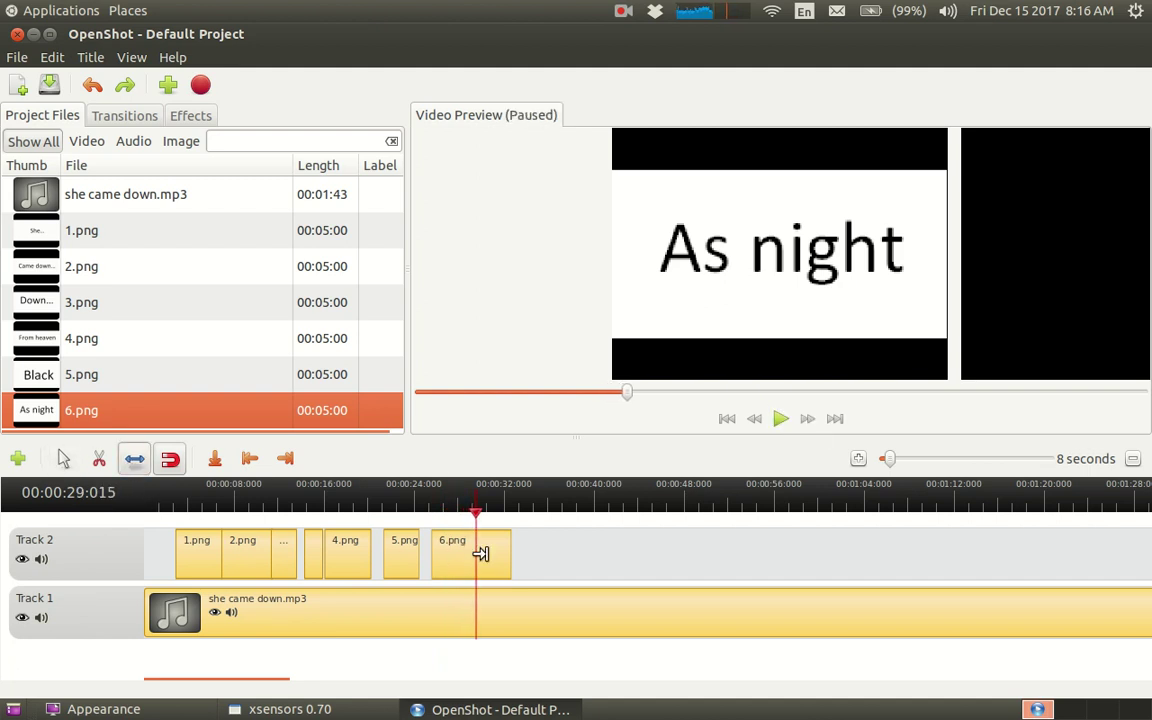
drag(513, 555, 463, 545)
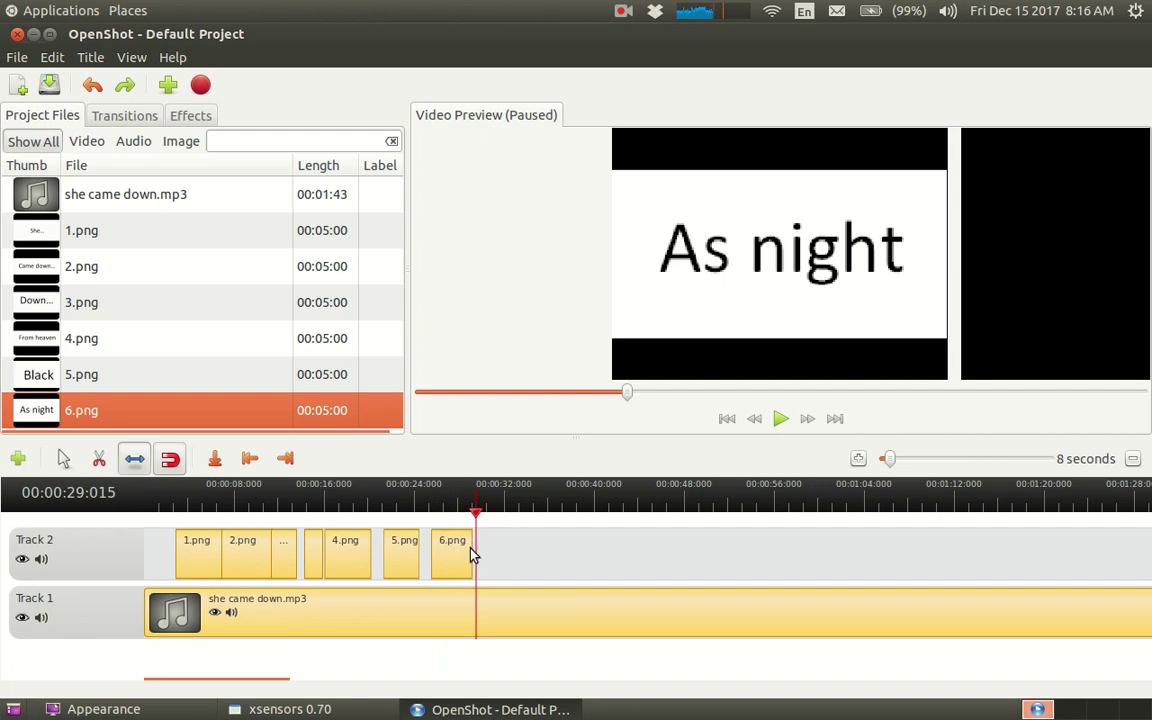
Import 7.png as a single image and place it on Track 2 after 6.png
click(167, 85)
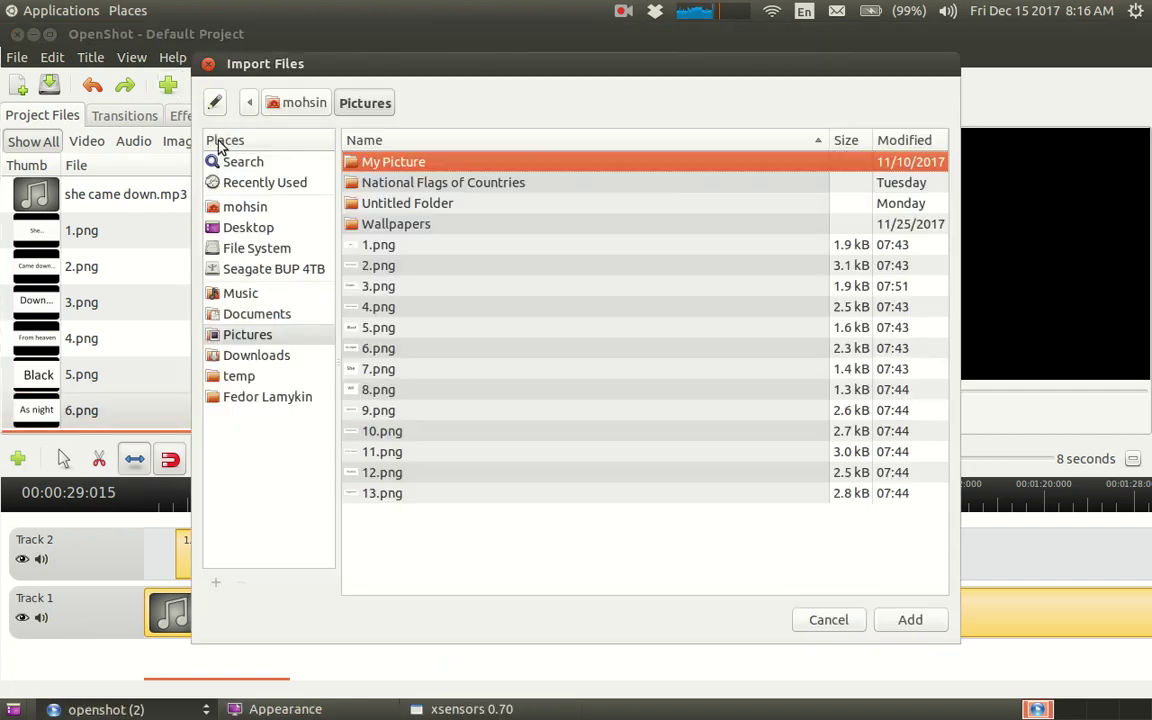
double_click(378, 370)
click(765, 394)
scroll(175, 373, down, 1)
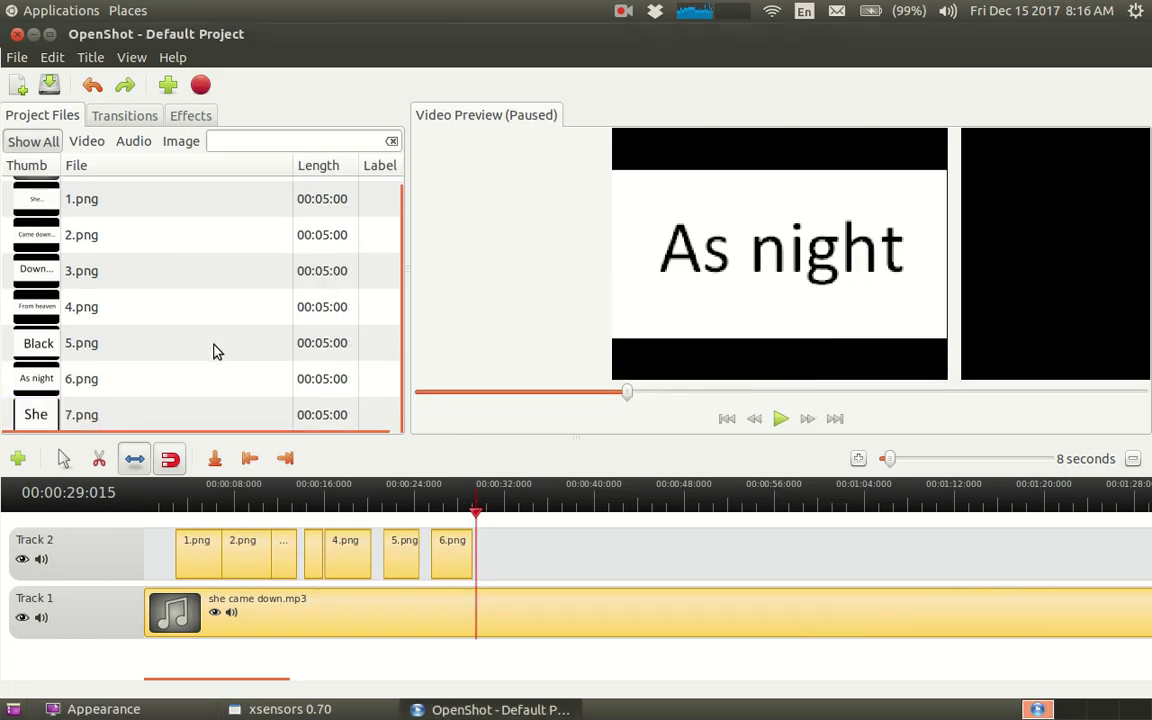
drag(97, 412, 514, 555)
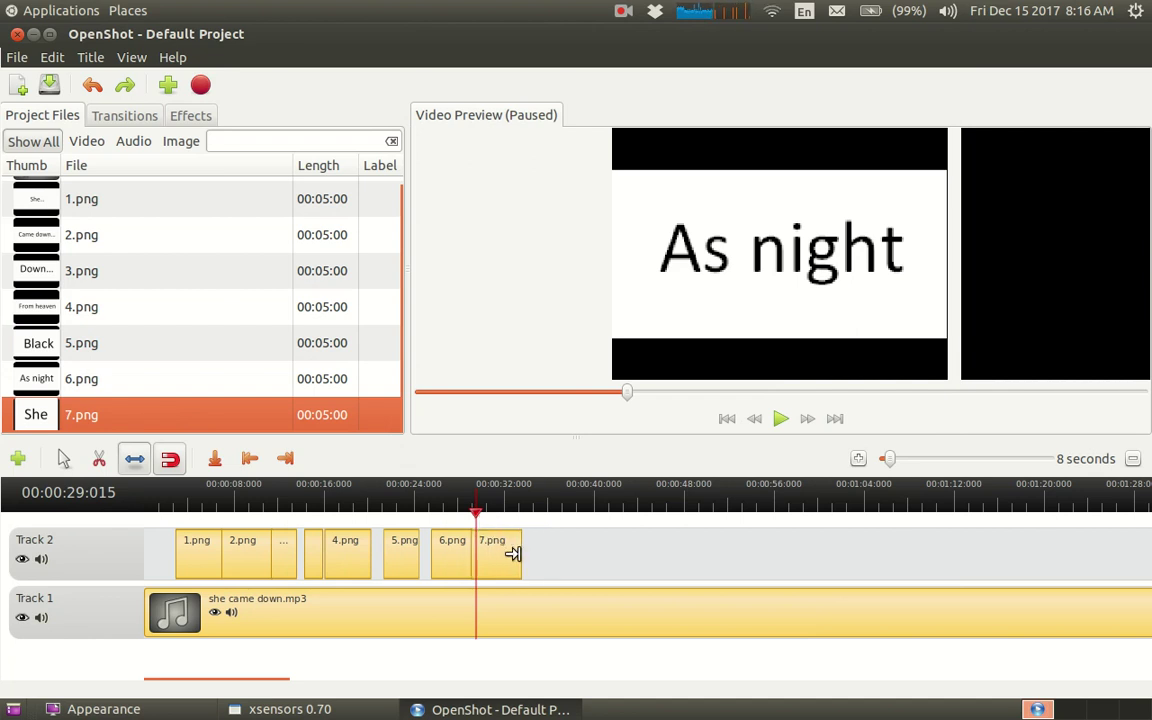
Adjust 7.png's position for the She lyric and trim it to end near 31 seconds
click(60, 458)
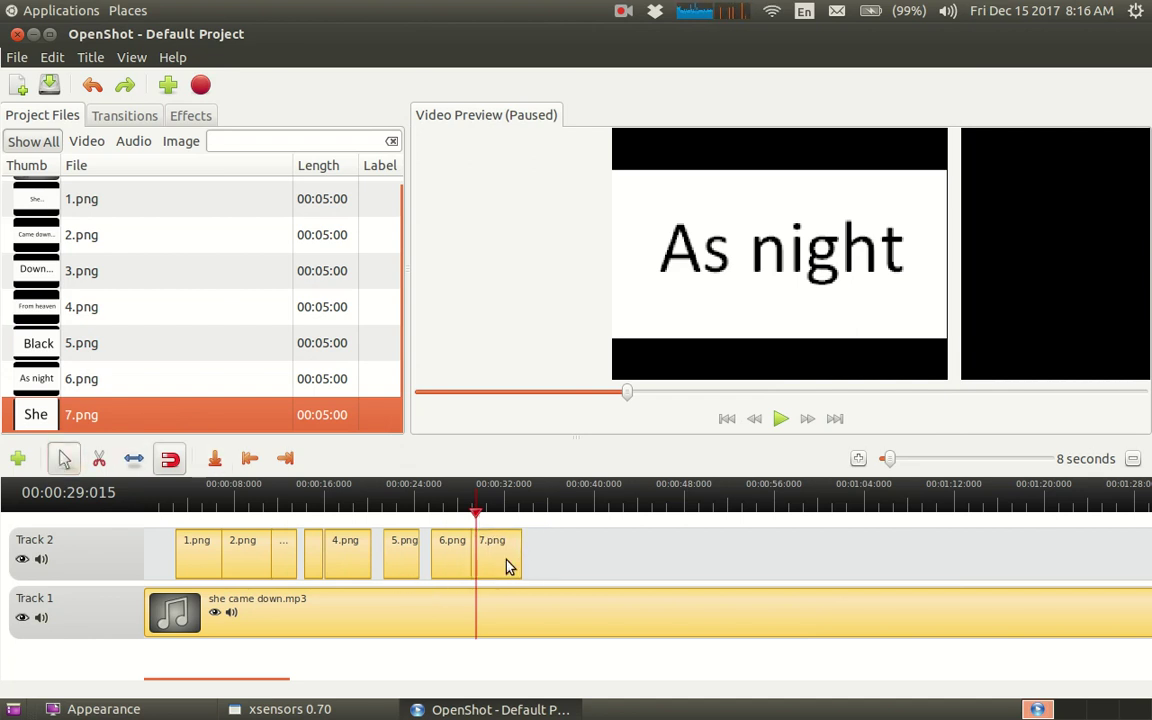
drag(507, 563, 464, 520)
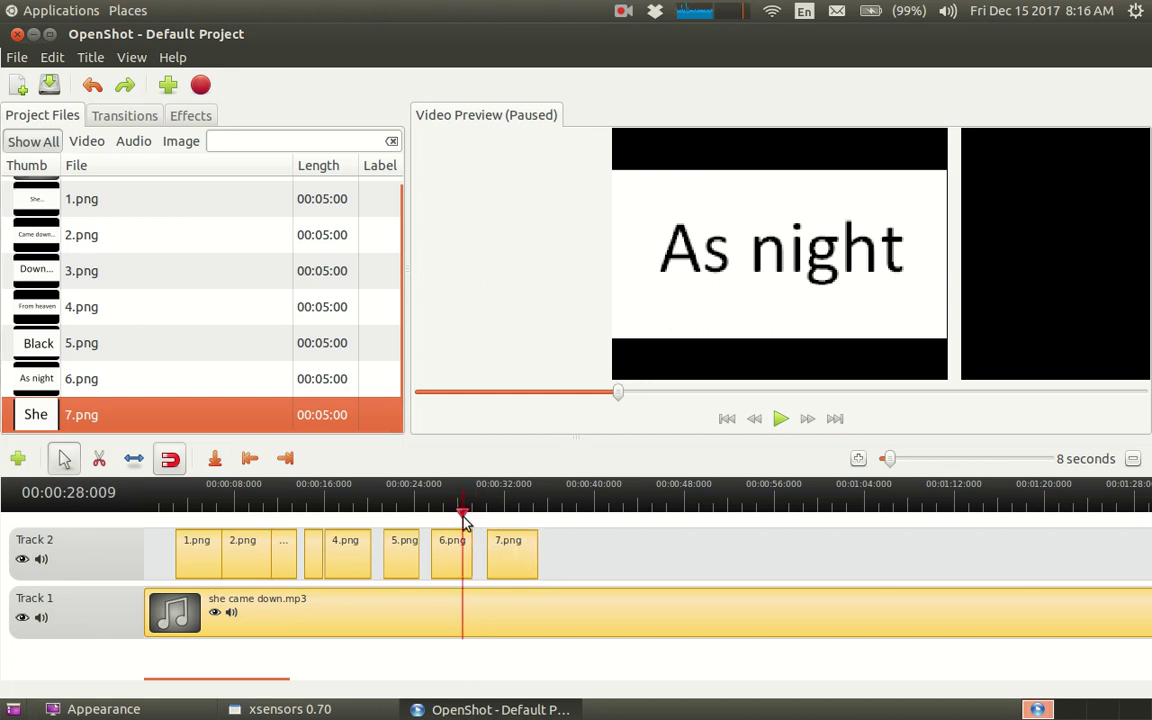
click(777, 424)
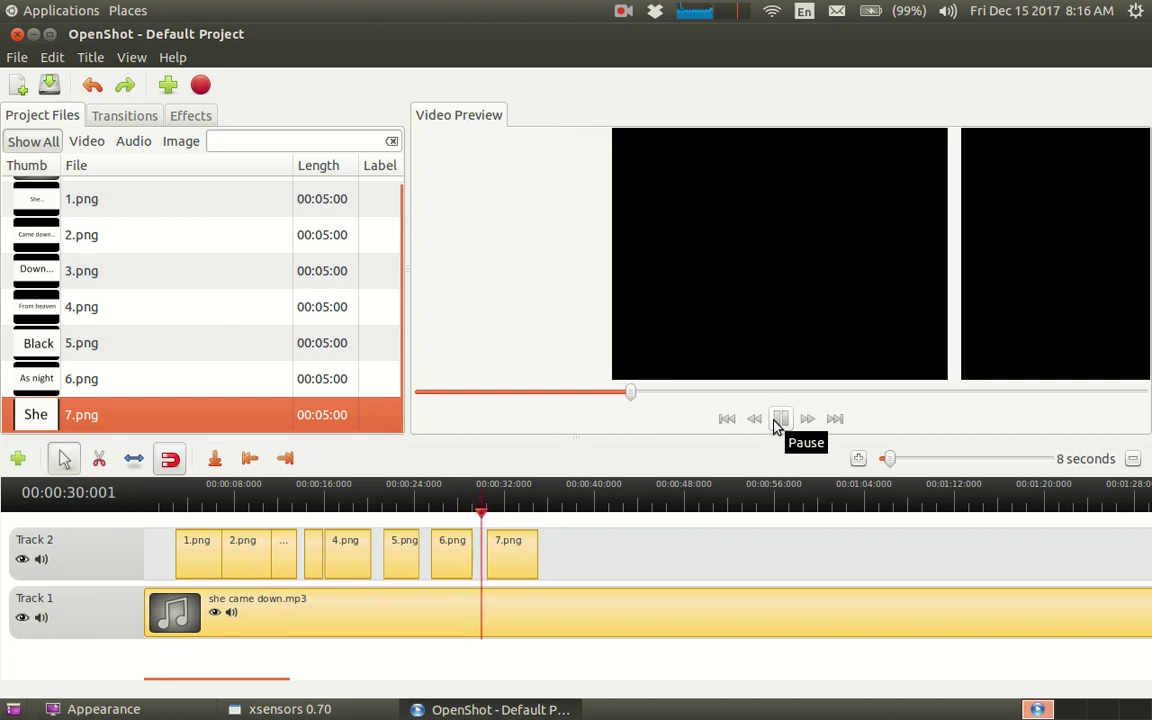
click(779, 420)
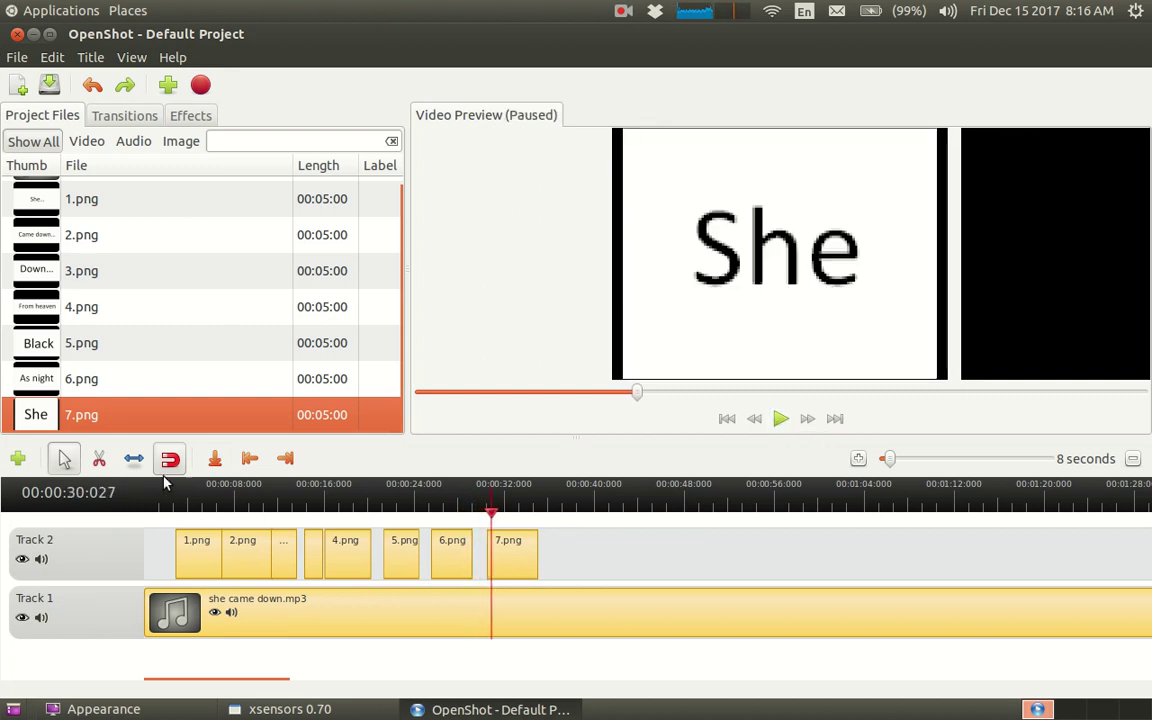
drag(507, 560, 480, 517)
click(782, 419)
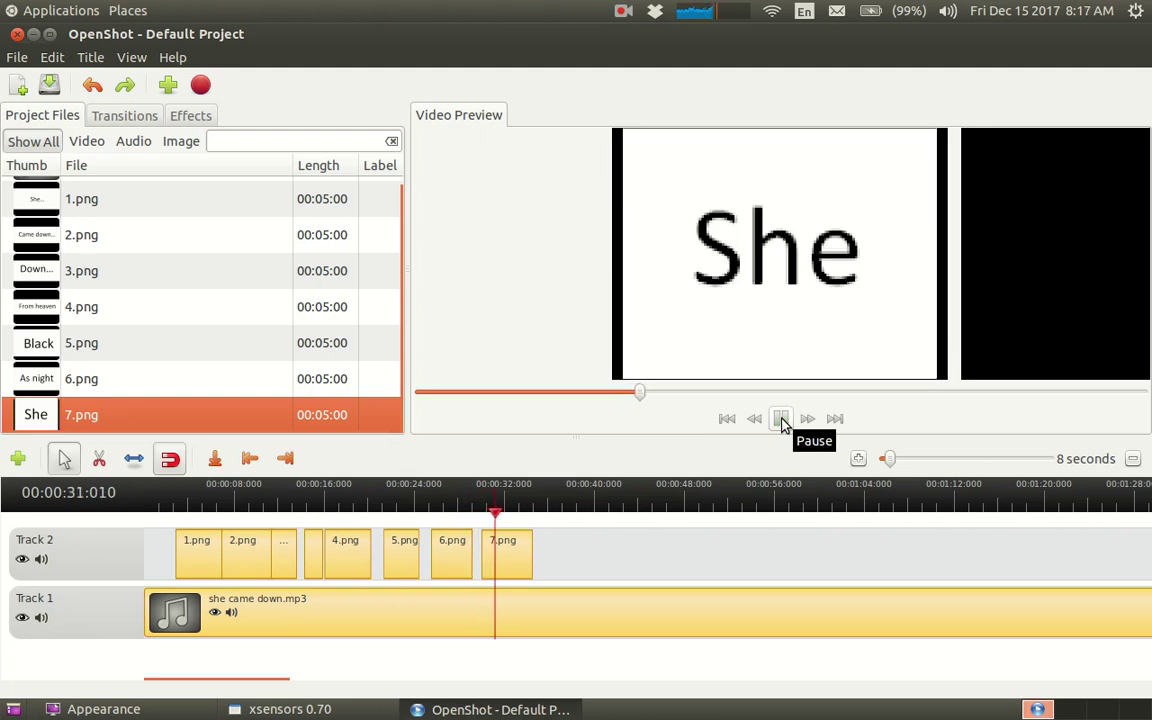
click(782, 419)
click(133, 452)
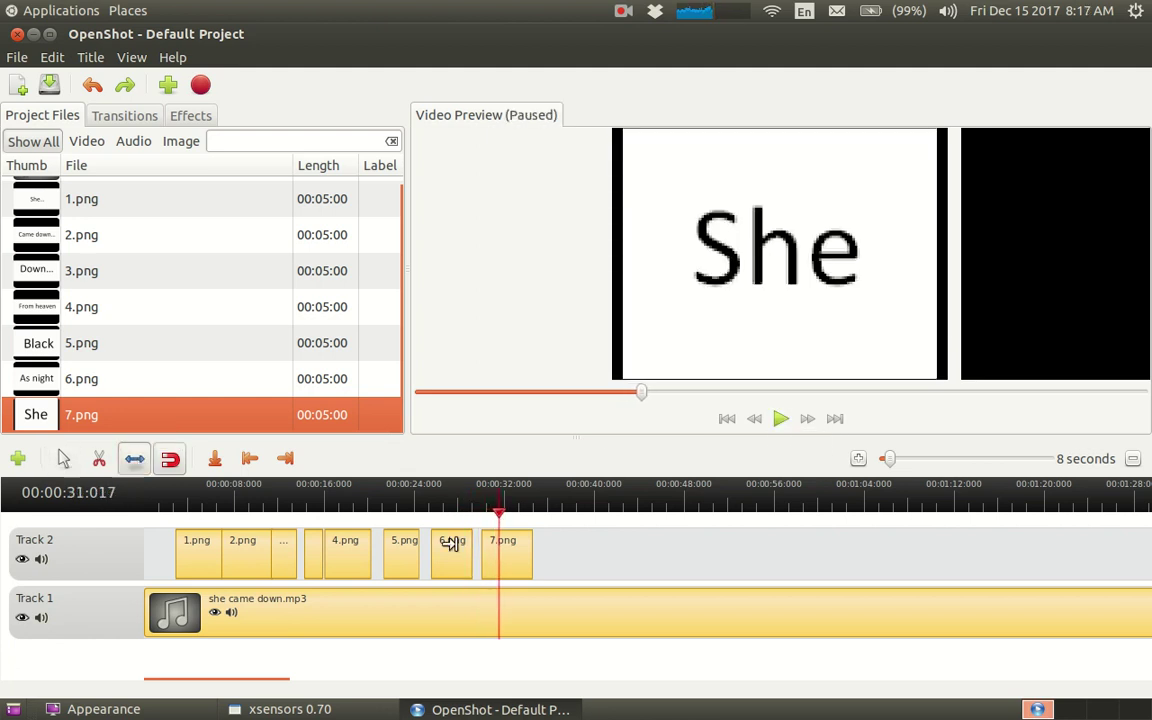
drag(512, 540, 492, 544)
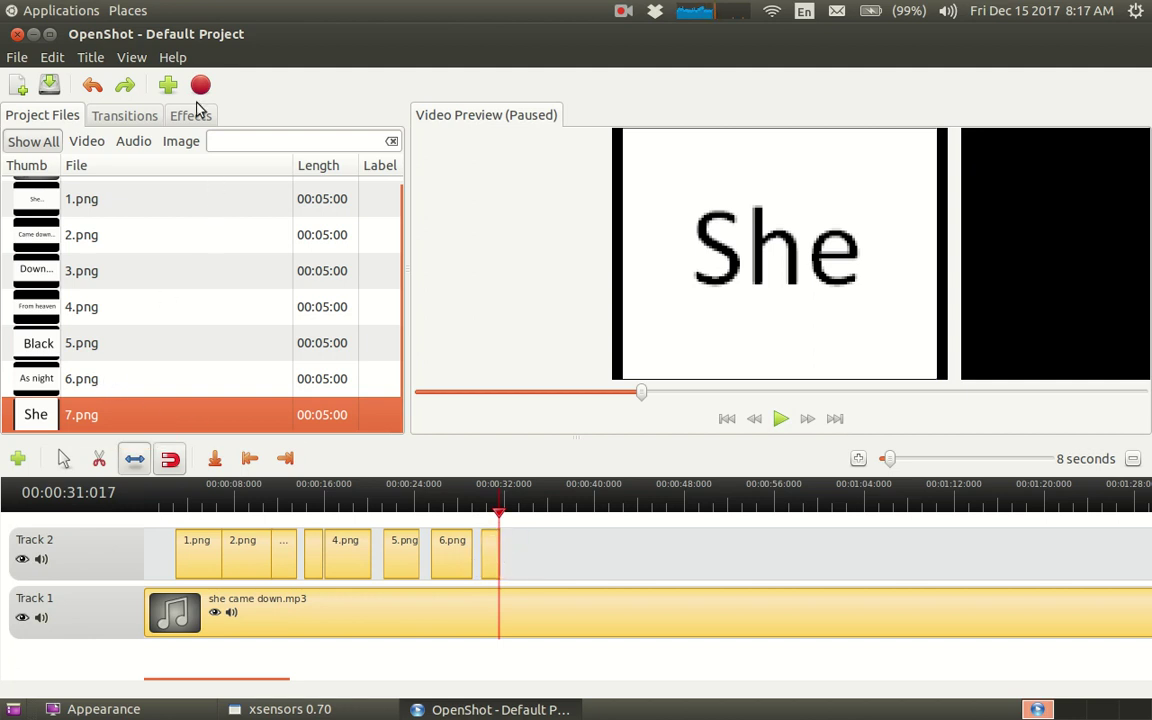
Import 8.png as a single image and place it on Track 2 after 7.png
click(167, 86)
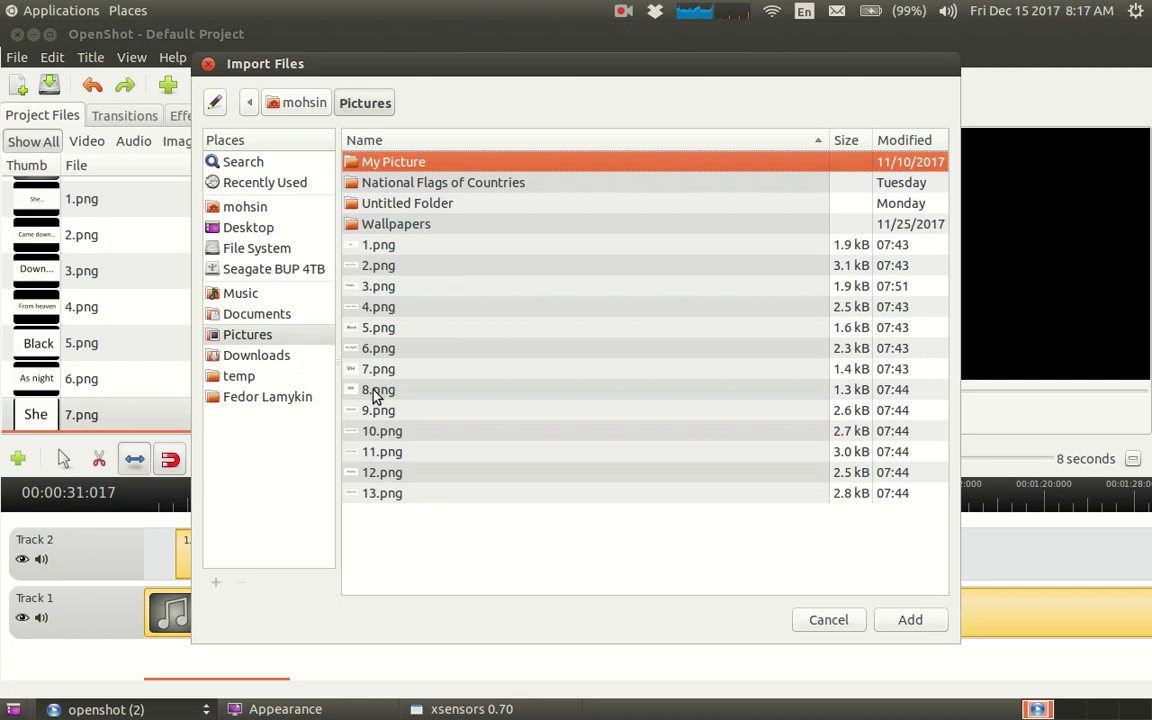
double_click(377, 390)
click(752, 400)
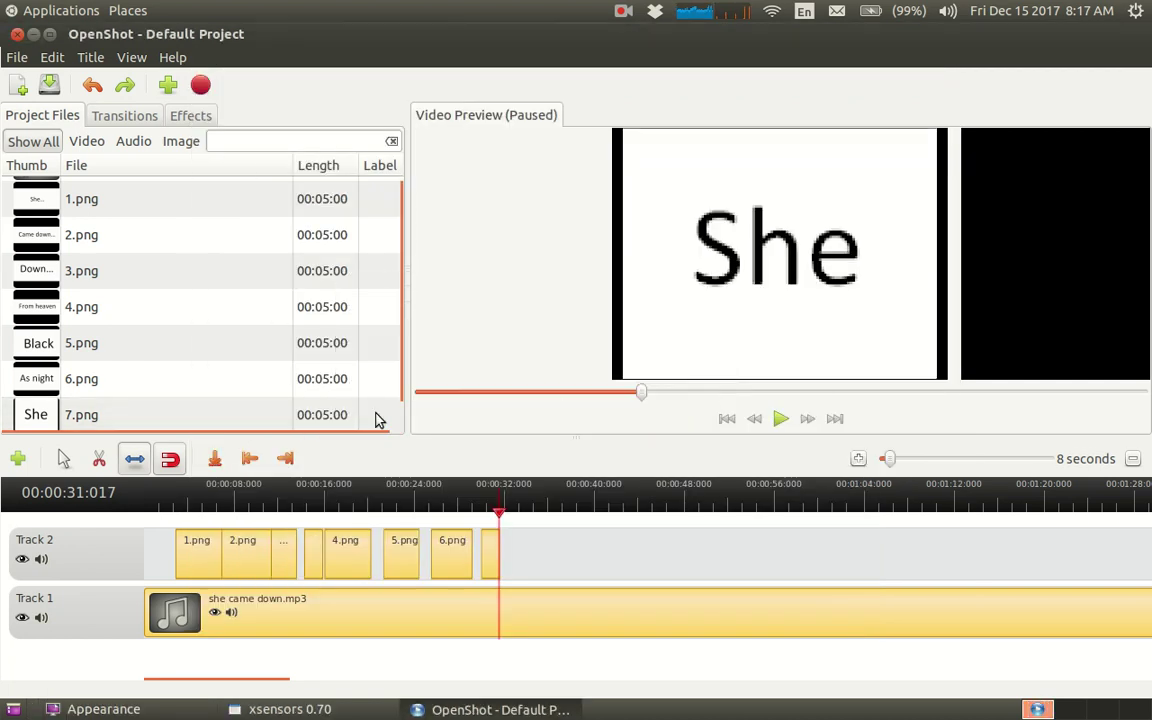
scroll(167, 368, down, 1)
click(103, 420)
drag(103, 421, 537, 553)
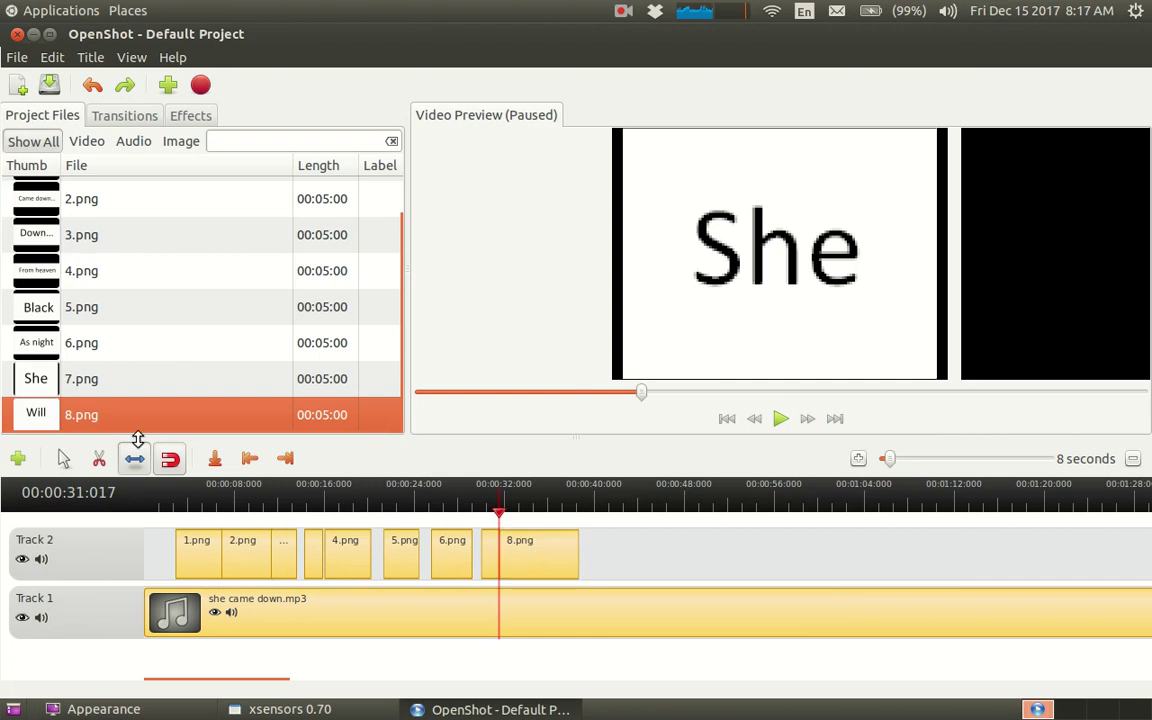
Trim 8.png so the Will lyric ends near 33 seconds, verifying with playback
drag(570, 561, 518, 564)
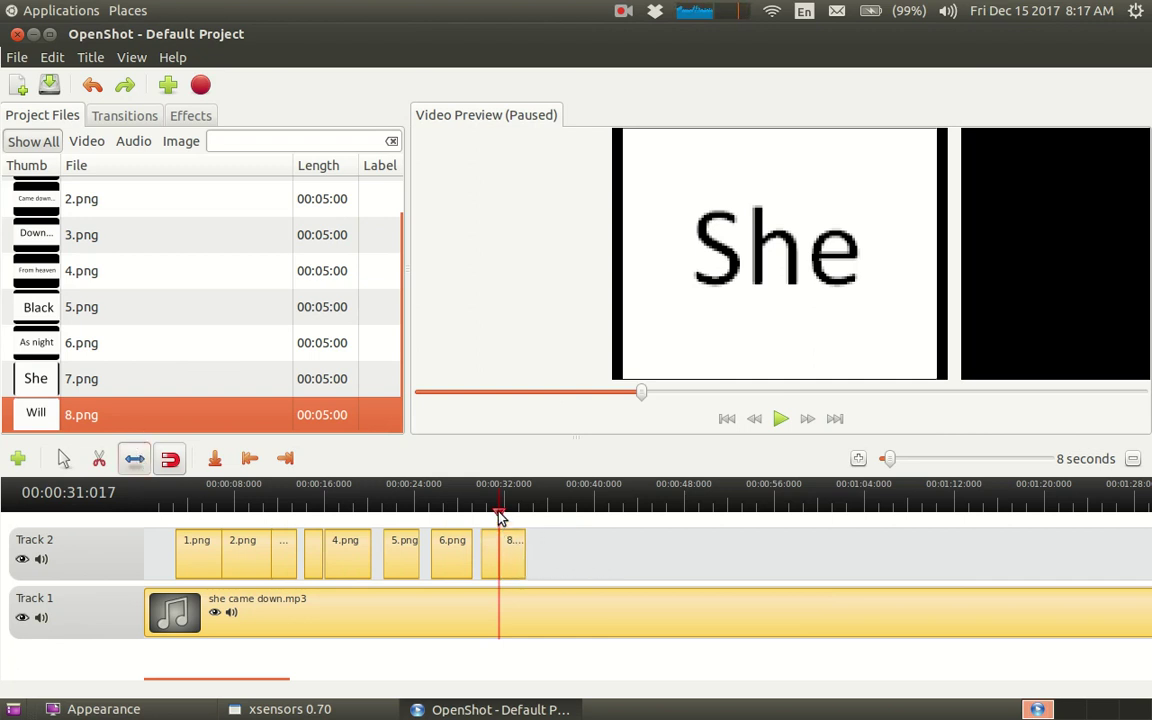
drag(499, 515, 487, 516)
click(781, 423)
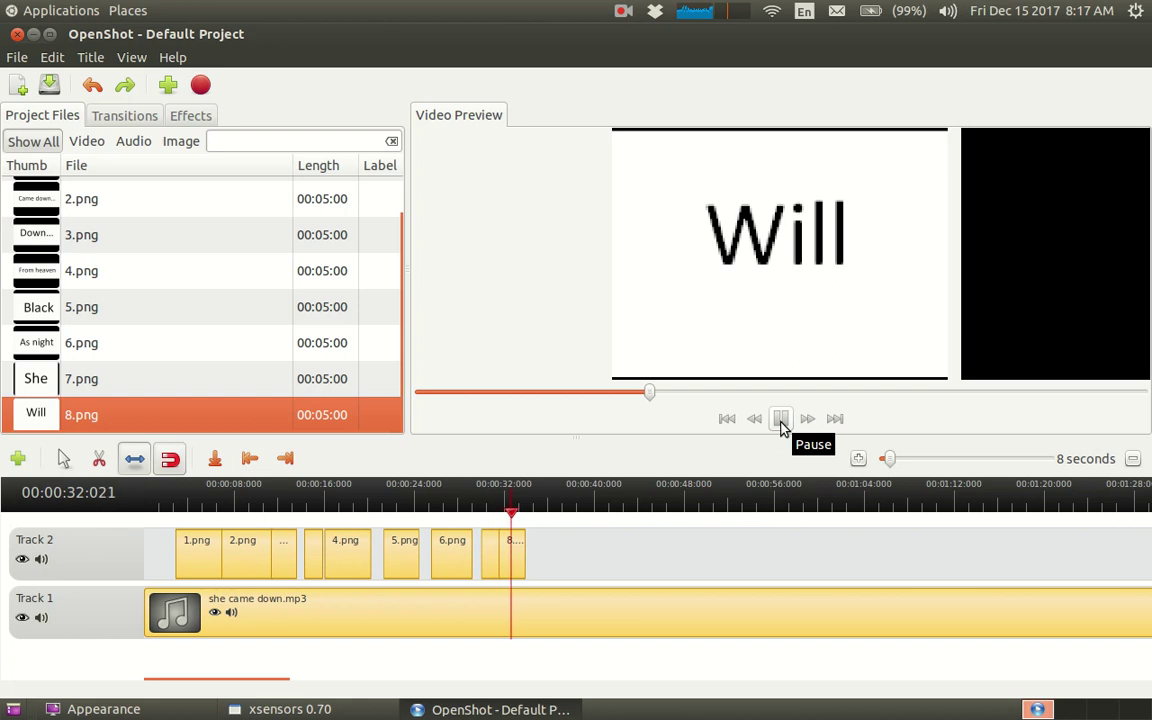
click(782, 420)
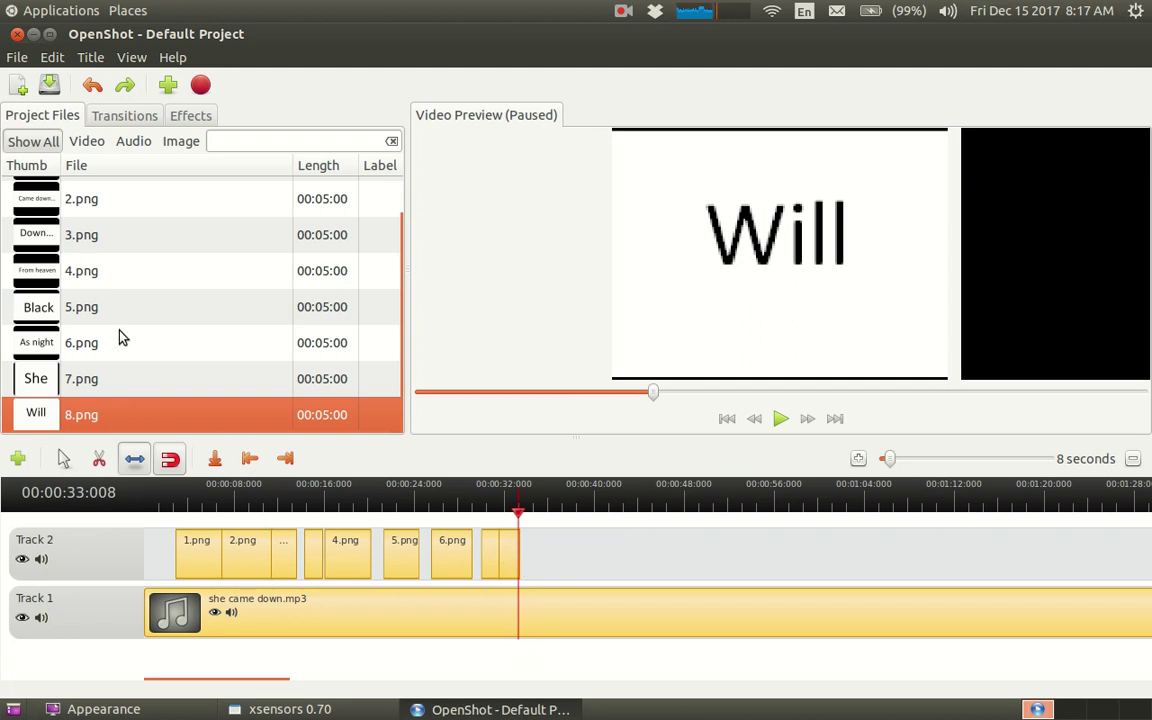
click(168, 87)
Import 9.png as a single image and place it on Track 2 after 8.png
double_click(350, 412)
click(770, 393)
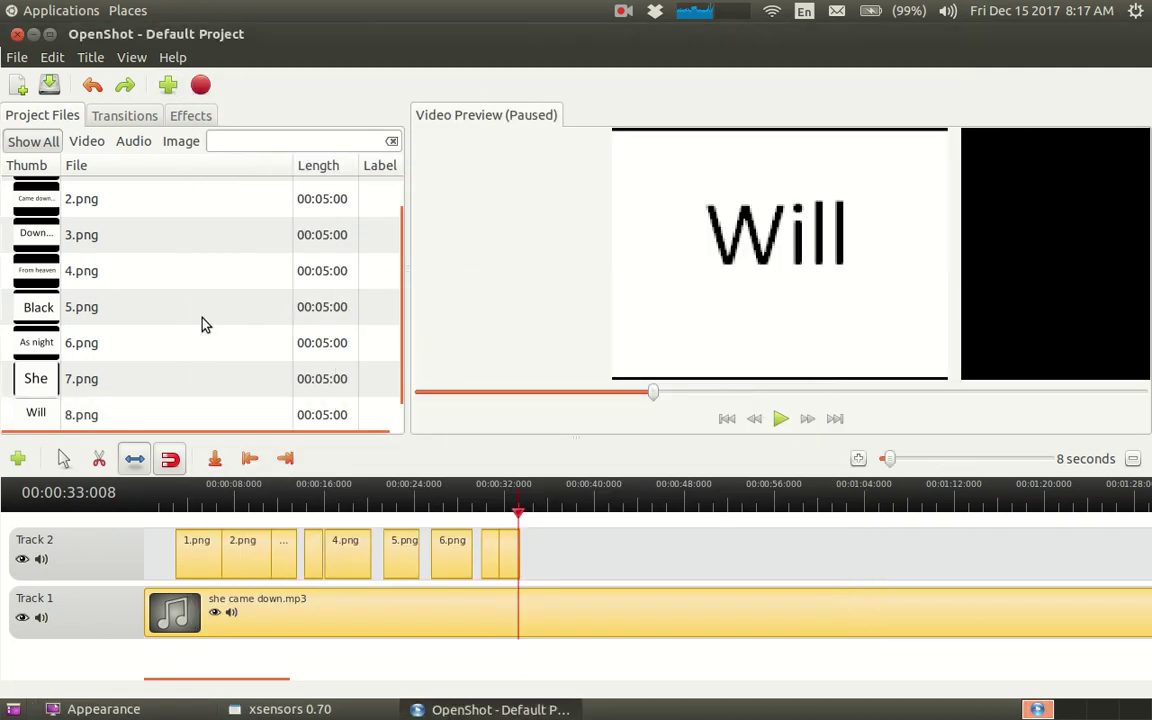
scroll(203, 323, down, 1)
drag(116, 425, 508, 512)
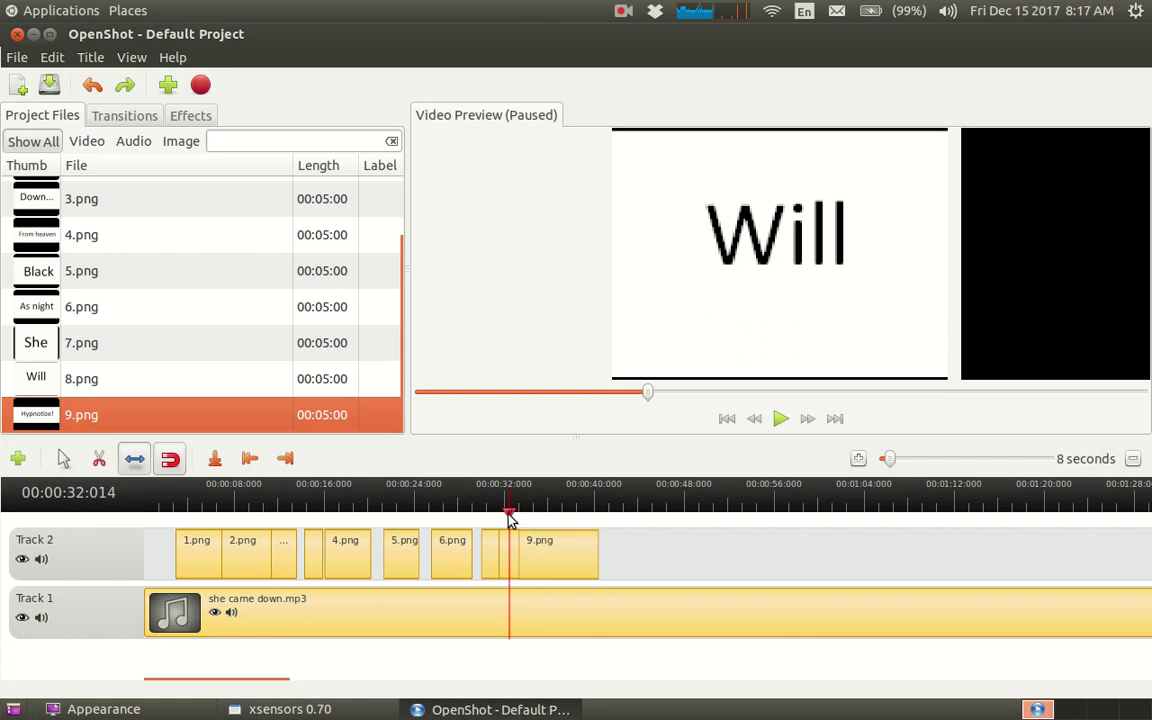
click(781, 419)
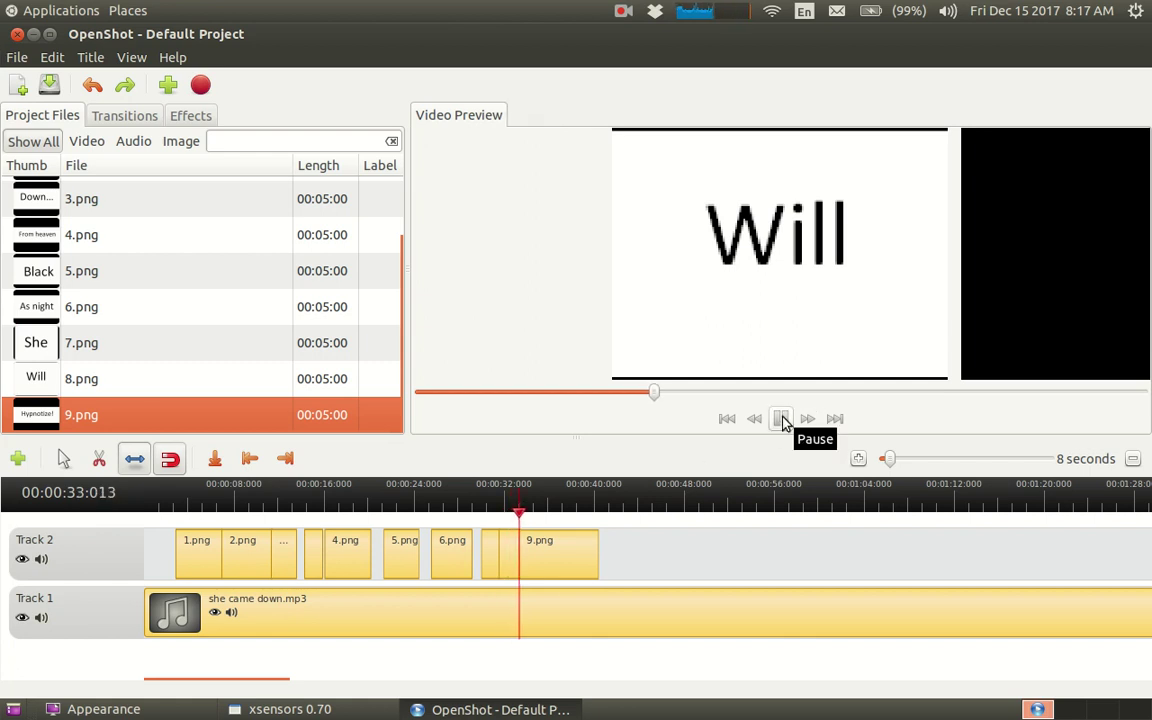
click(781, 419)
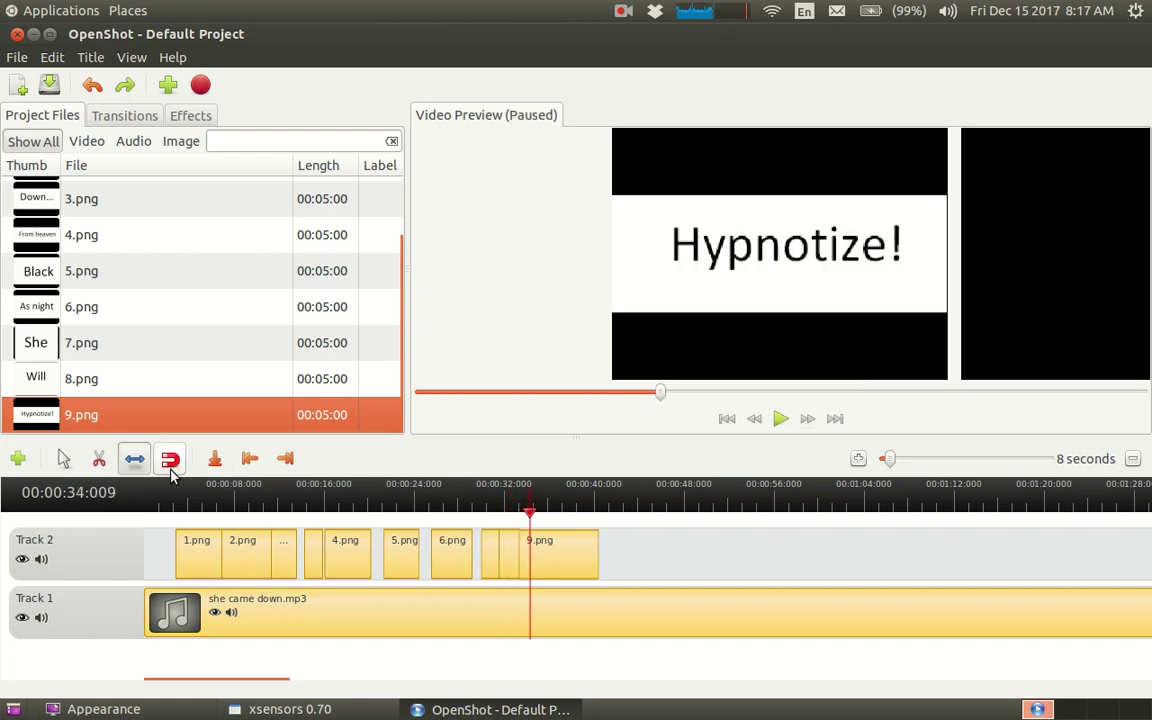
Nudge the Hypnotize! clip slightly later and replay to verify its timing
click(65, 459)
drag(573, 567, 585, 563)
drag(525, 514, 507, 522)
click(783, 420)
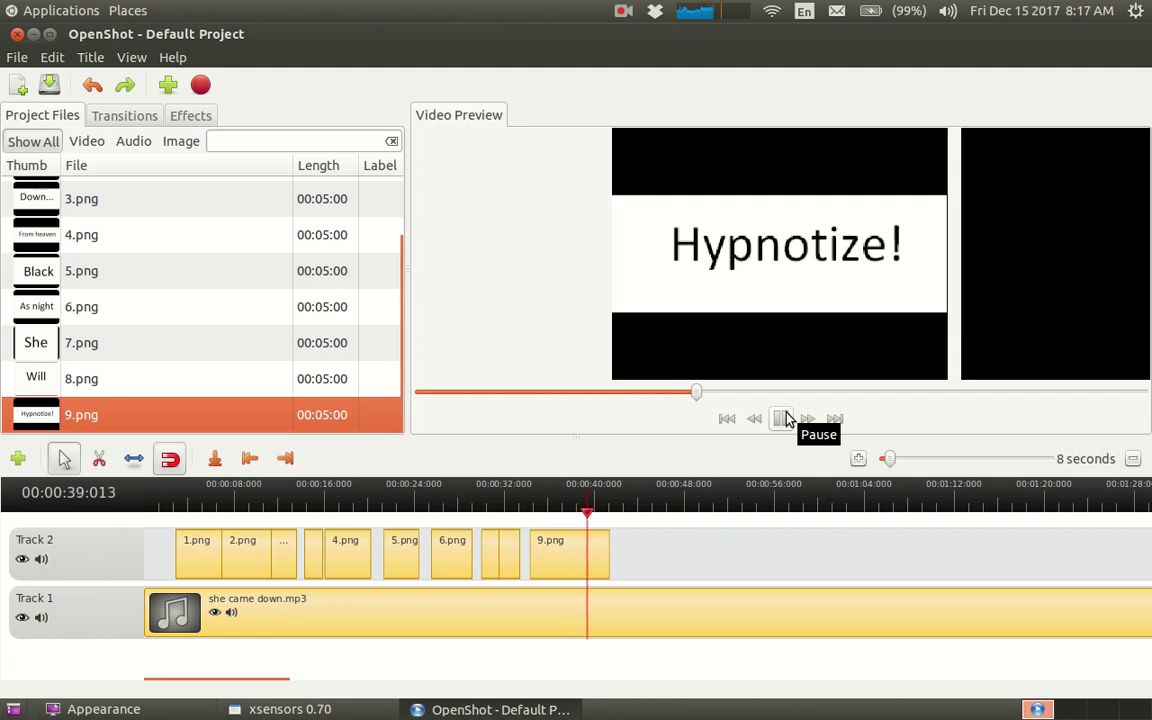
click(782, 418)
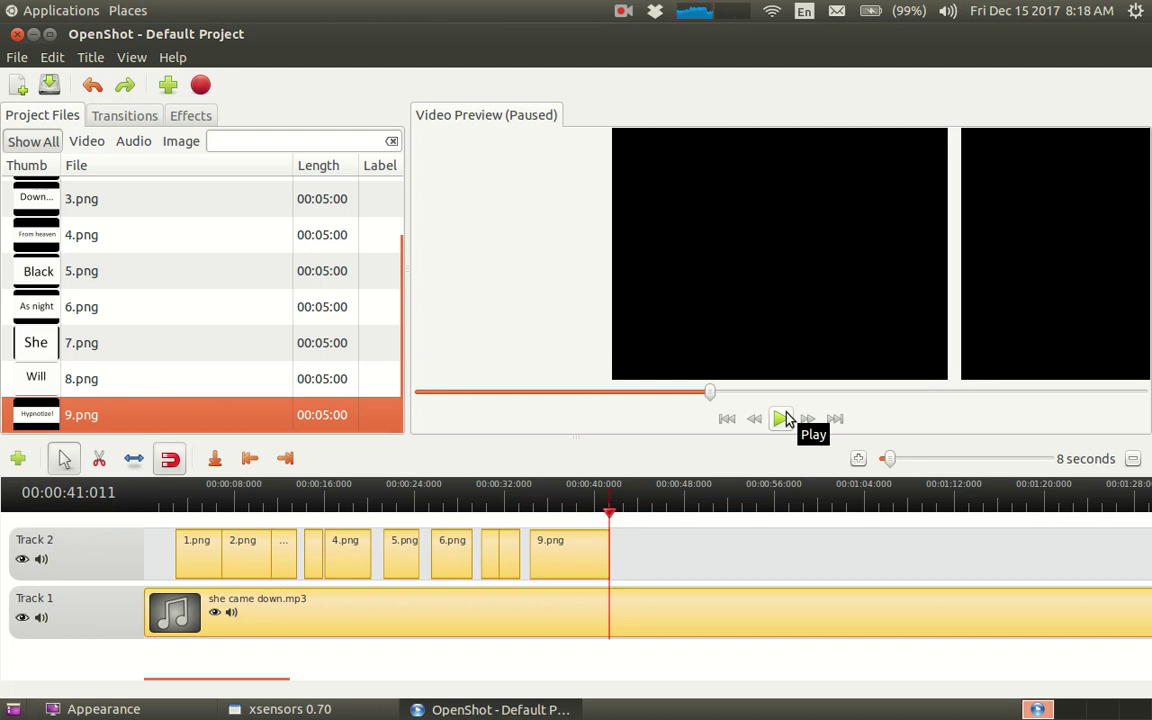
click(782, 418)
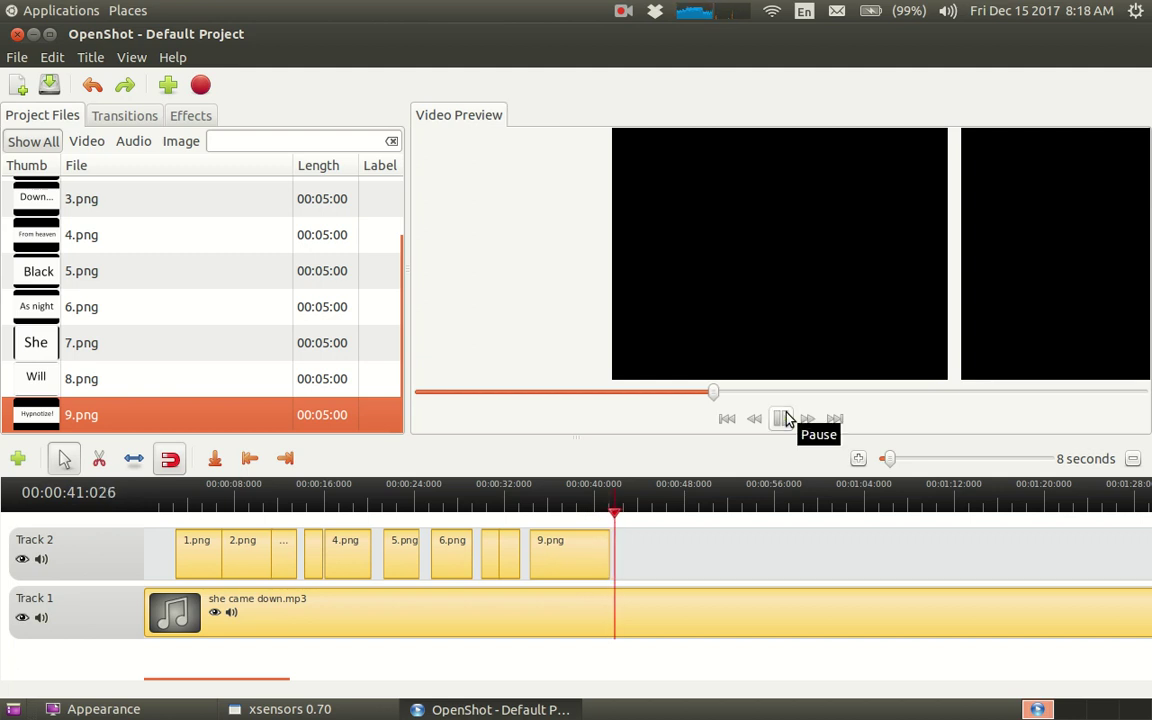
click(782, 418)
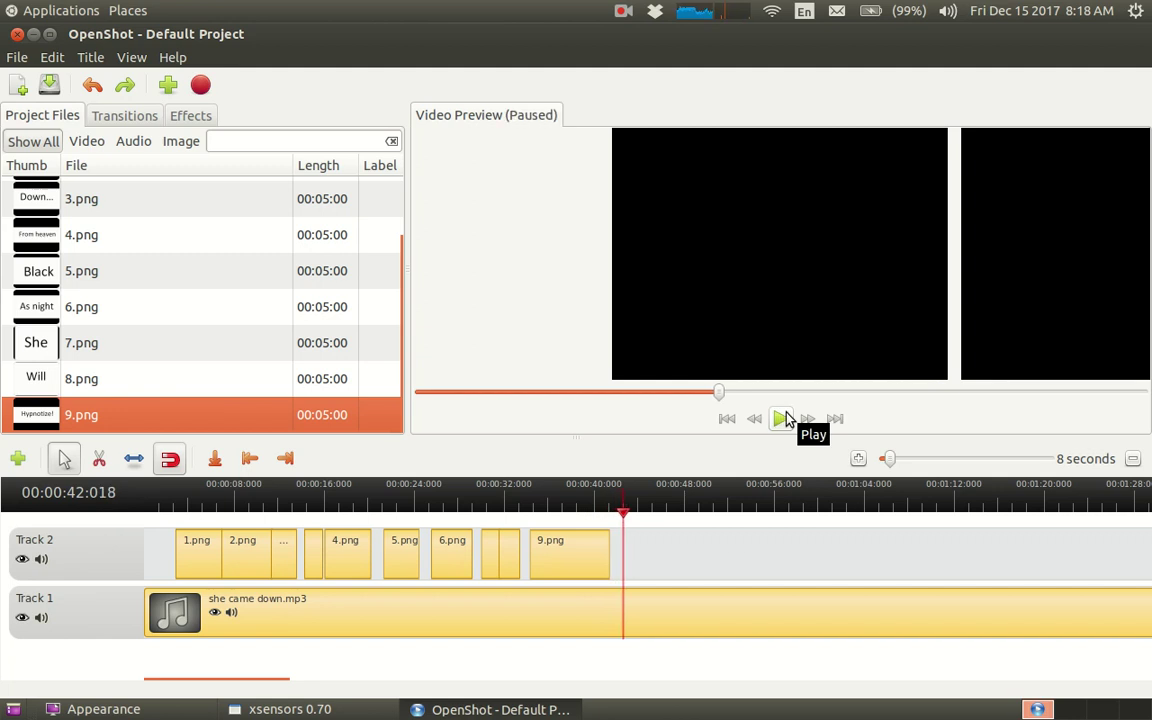
Drop a second 9.png 'Hypnotize!' clip onto Track 2 near 00:00:48 and shift it later
drag(72, 415, 685, 557)
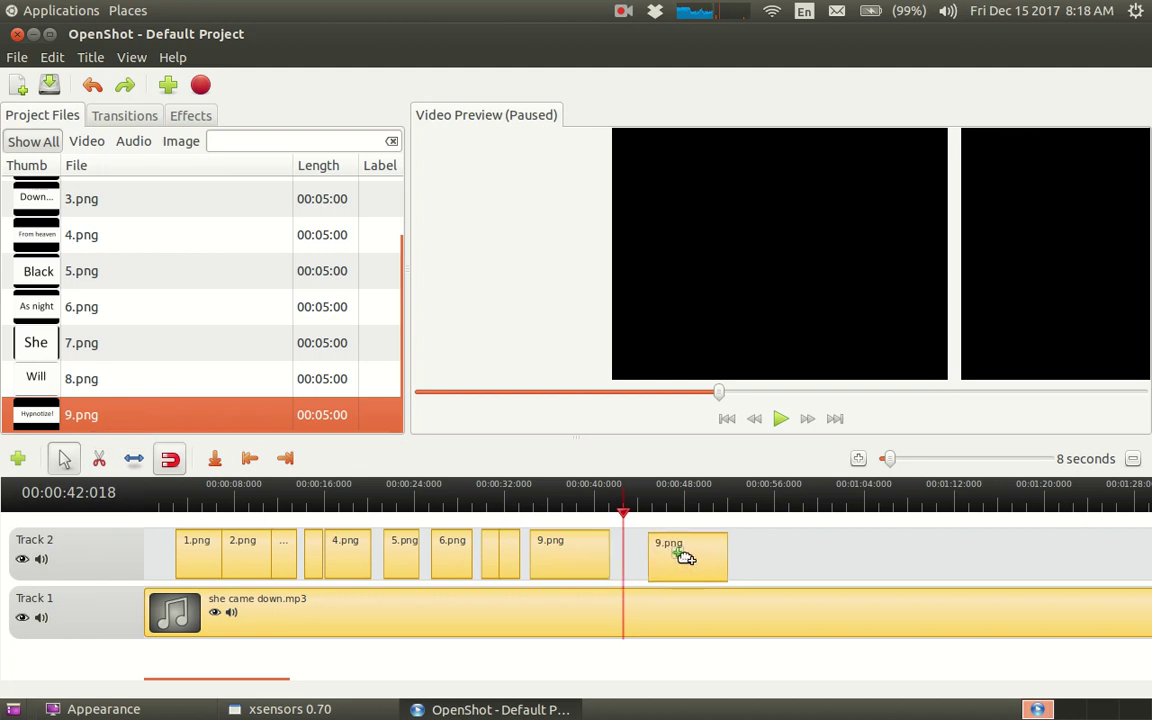
click(776, 428)
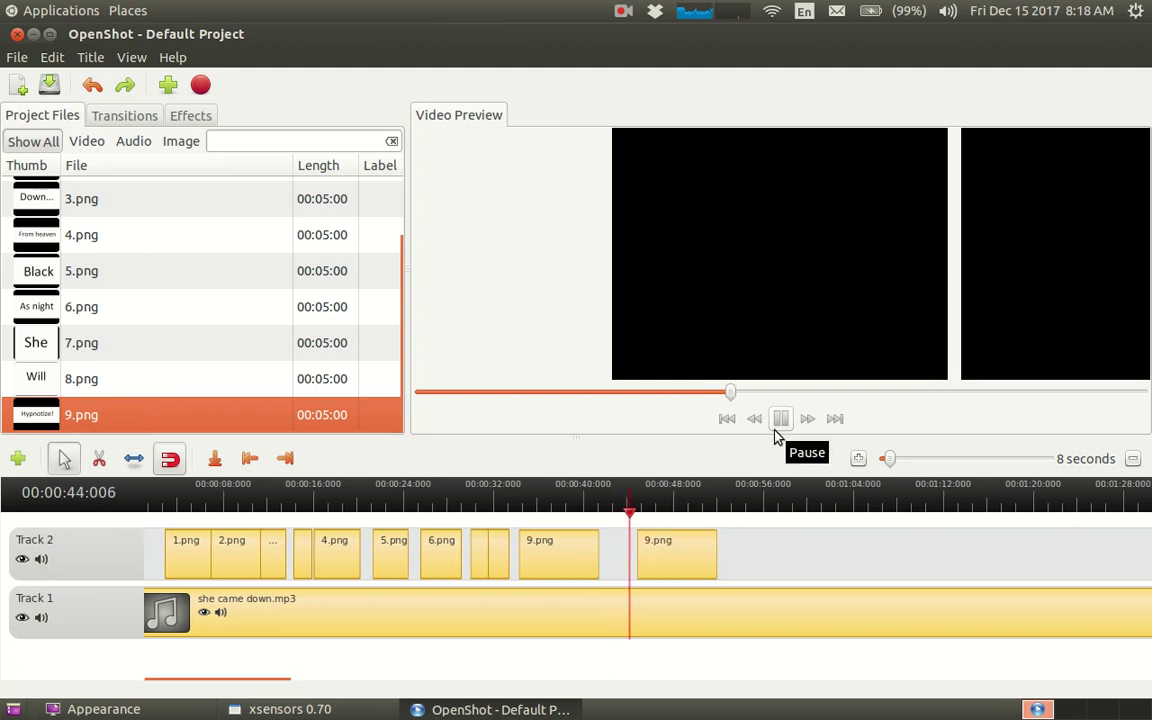
click(778, 428)
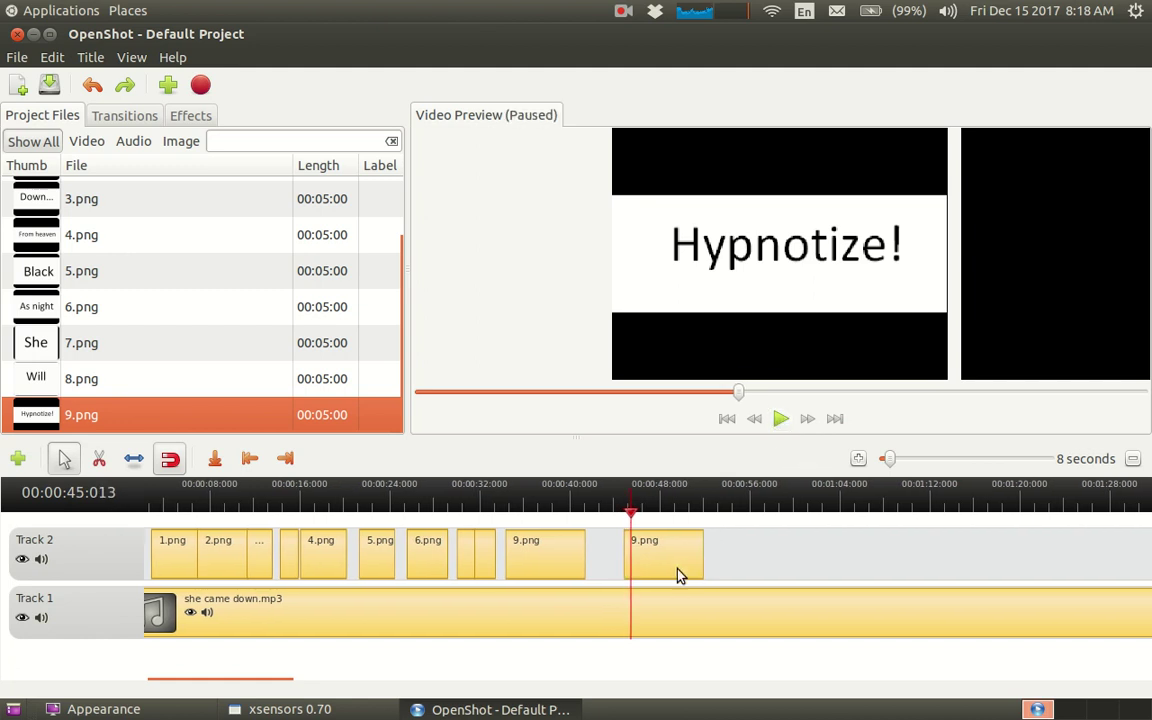
drag(675, 575, 702, 566)
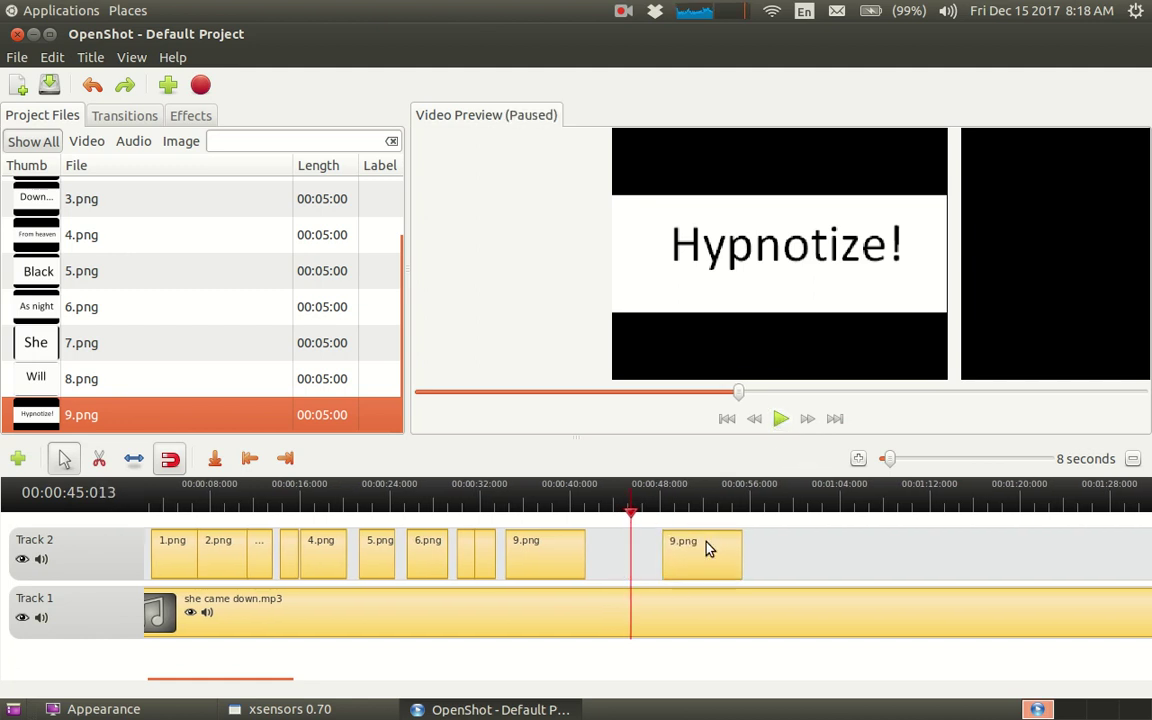
click(781, 419)
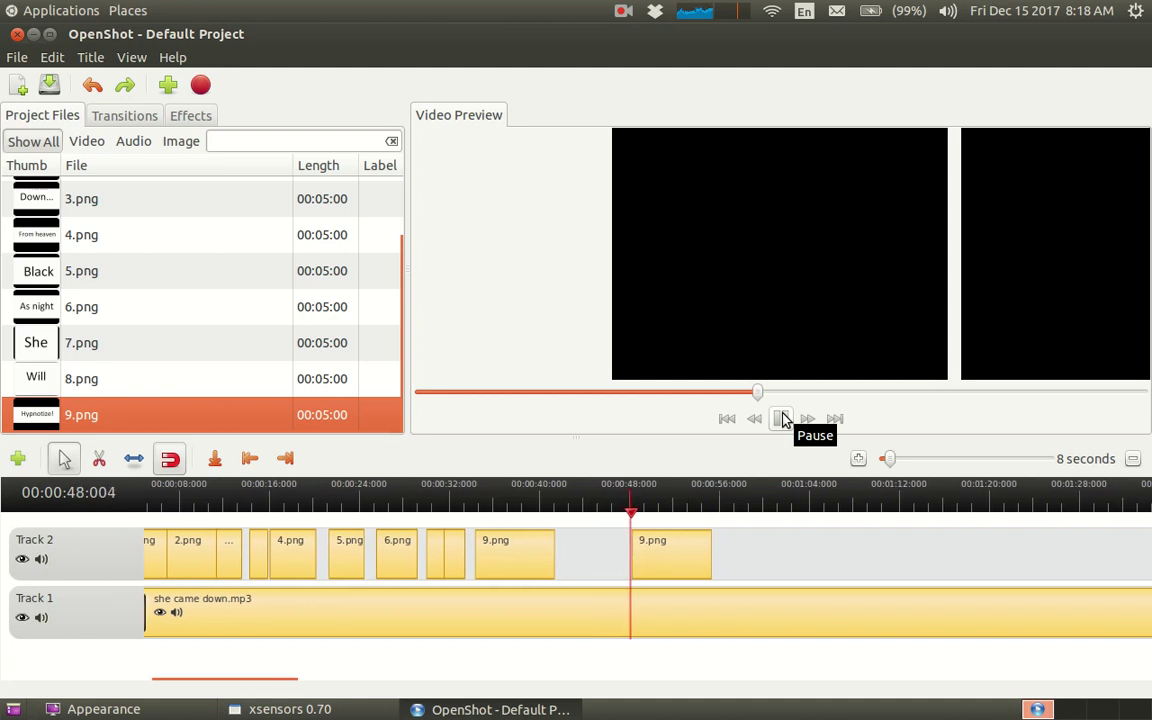
click(781, 419)
Fine-tune the second Hypnotize! clip against the vocal so it spans about 54–61 seconds
drag(645, 533, 712, 538)
click(781, 419)
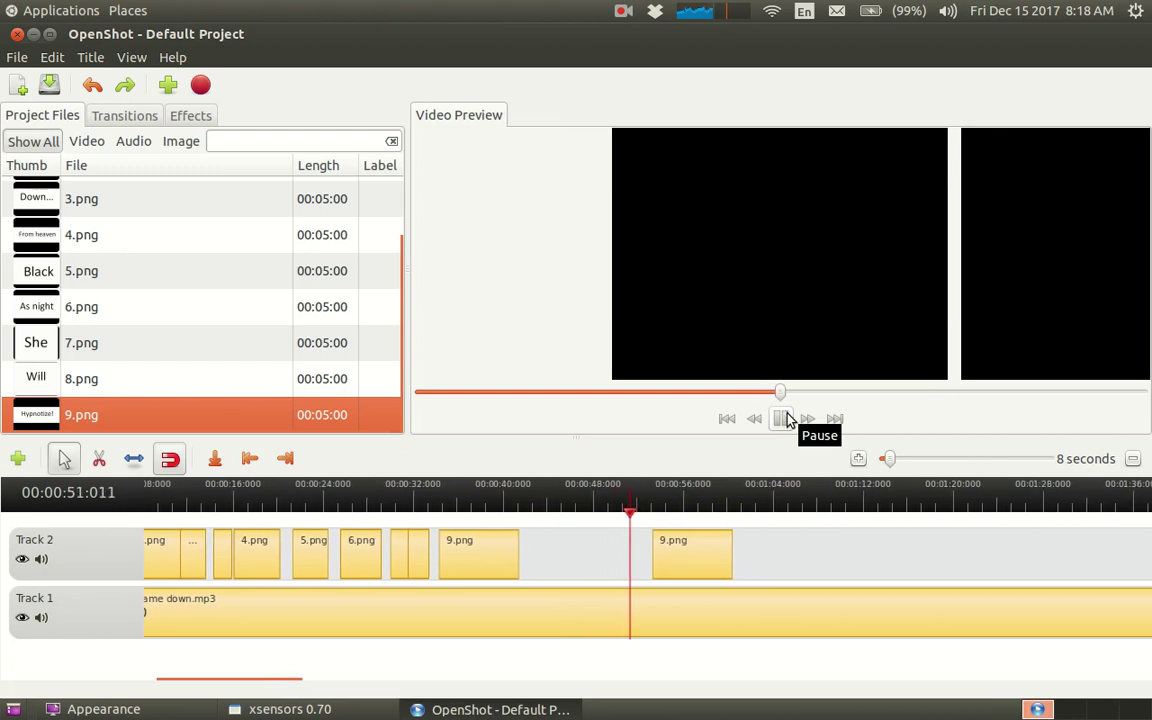
click(781, 419)
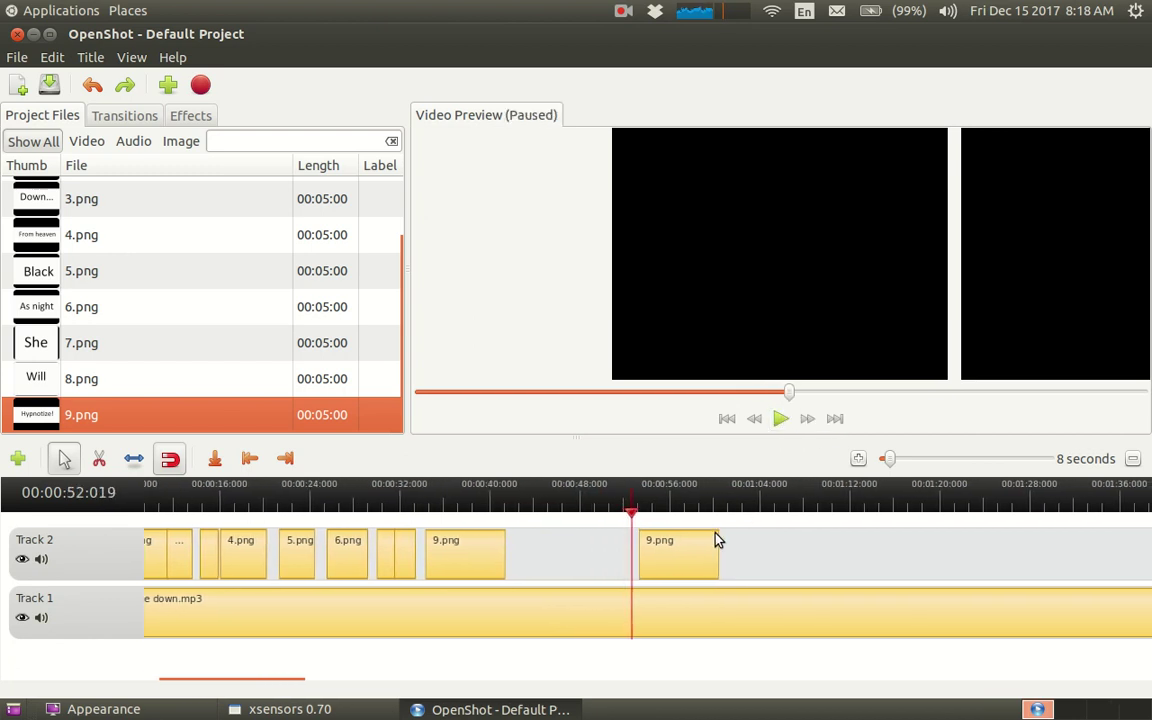
drag(704, 541, 684, 543)
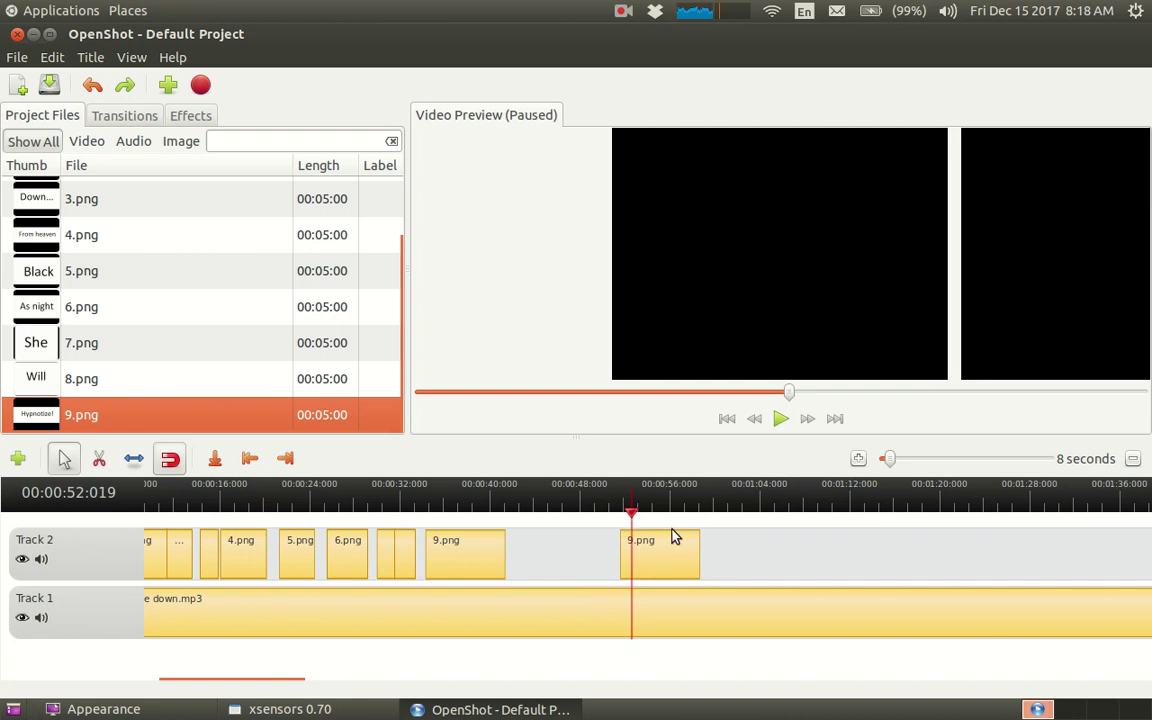
drag(628, 511, 599, 521)
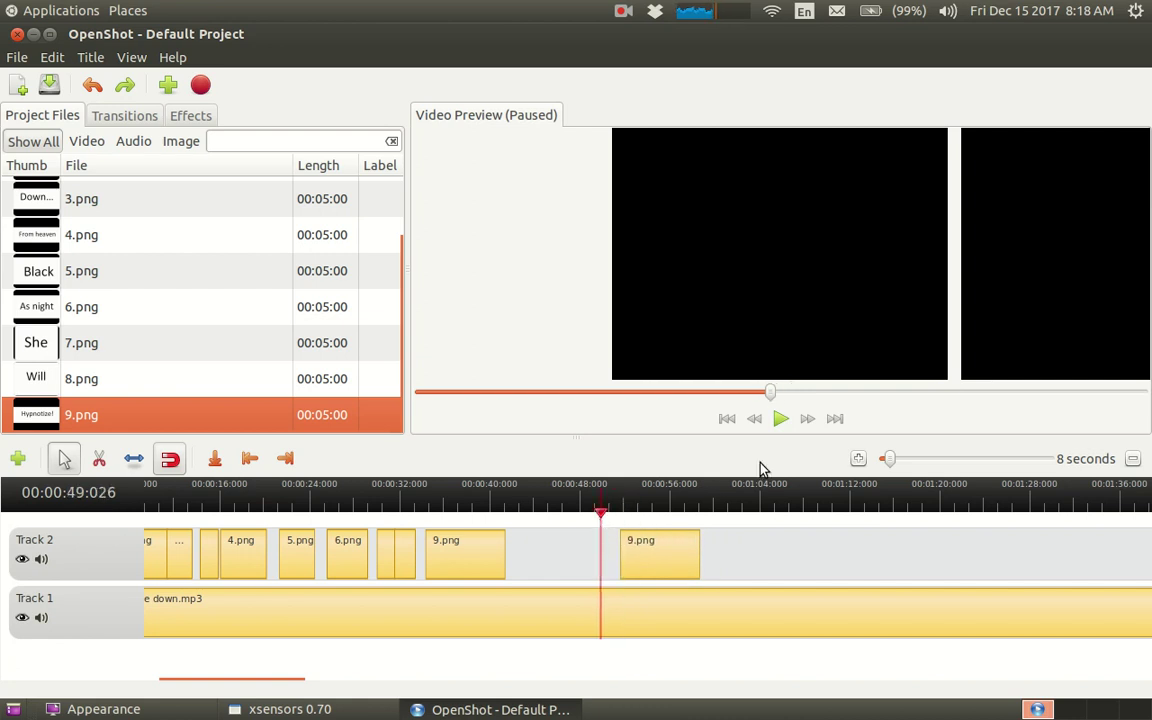
click(786, 428)
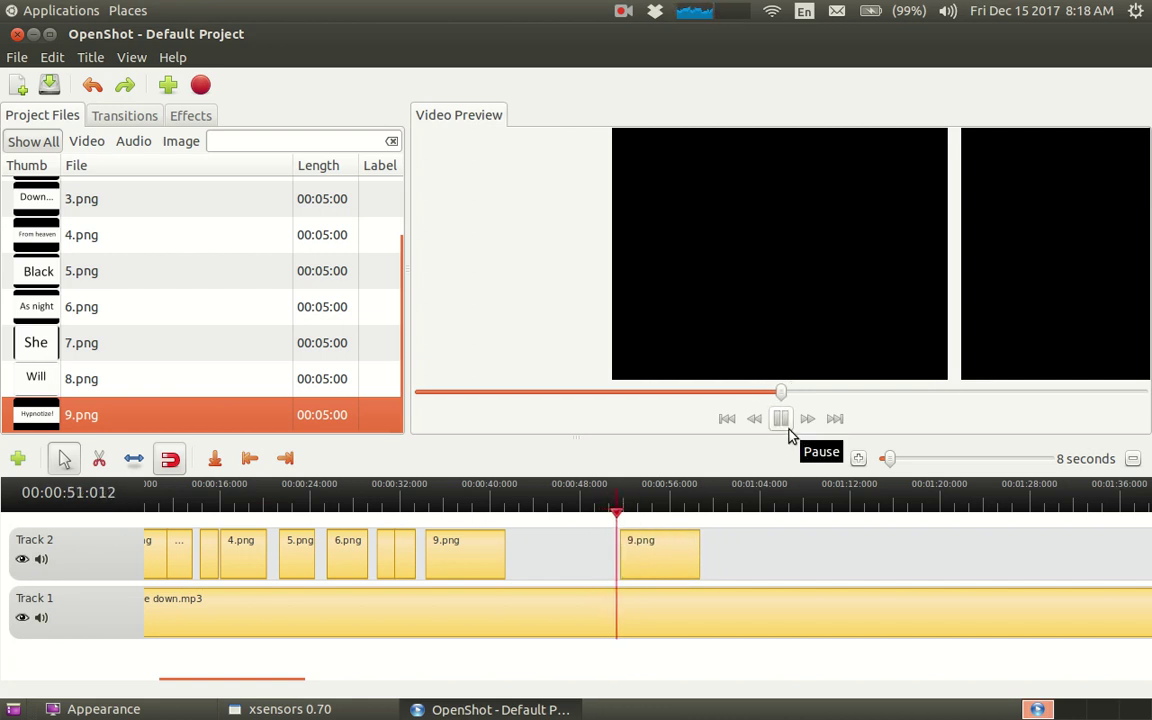
click(784, 422)
drag(676, 531, 686, 556)
drag(631, 516, 613, 512)
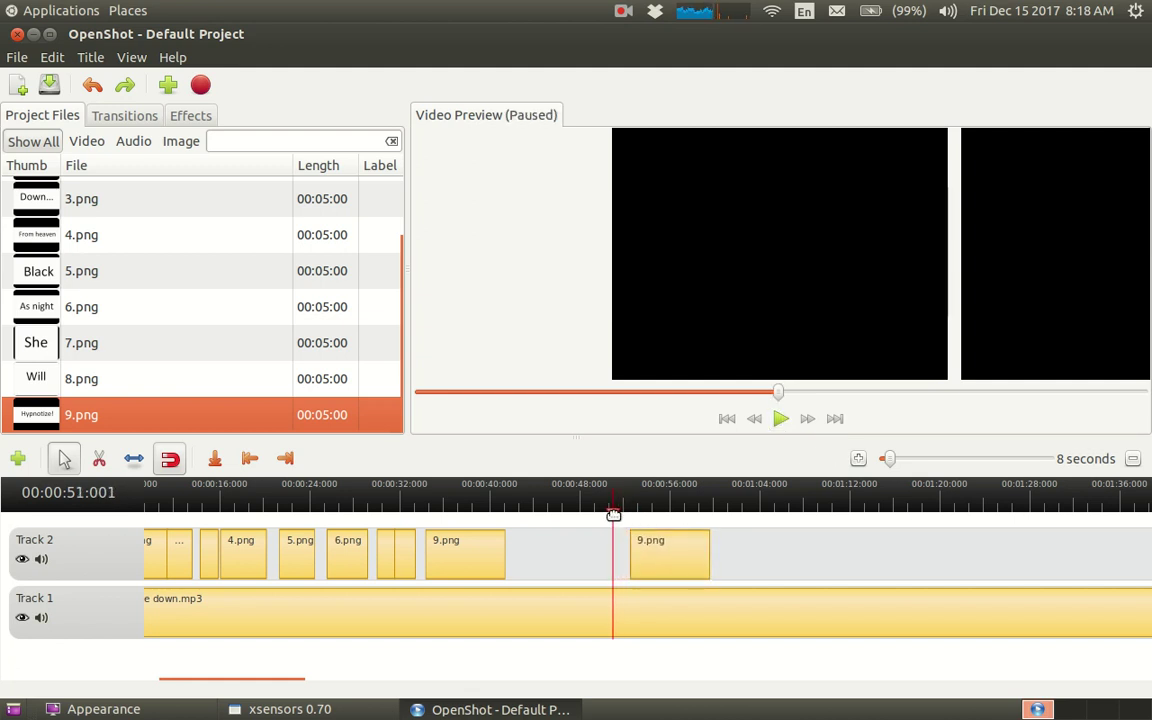
click(780, 420)
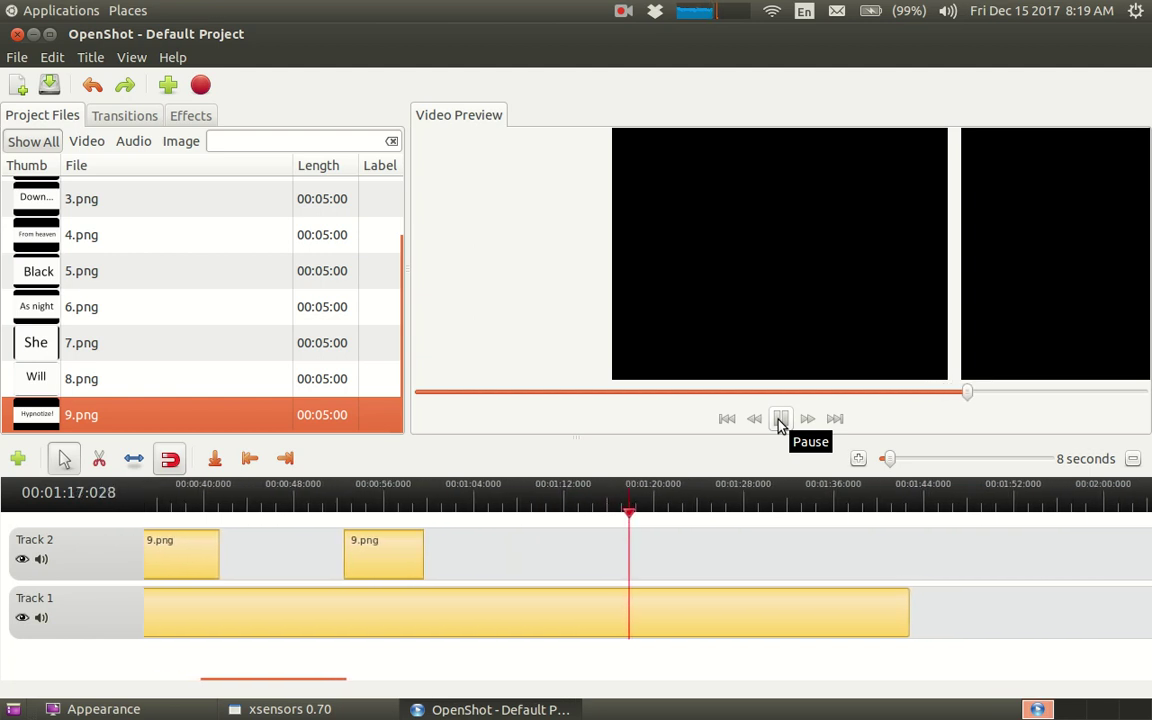
Import 10.png as a single image and place its 'Dark as love' slide on Track 2 at 1:18
click(780, 420)
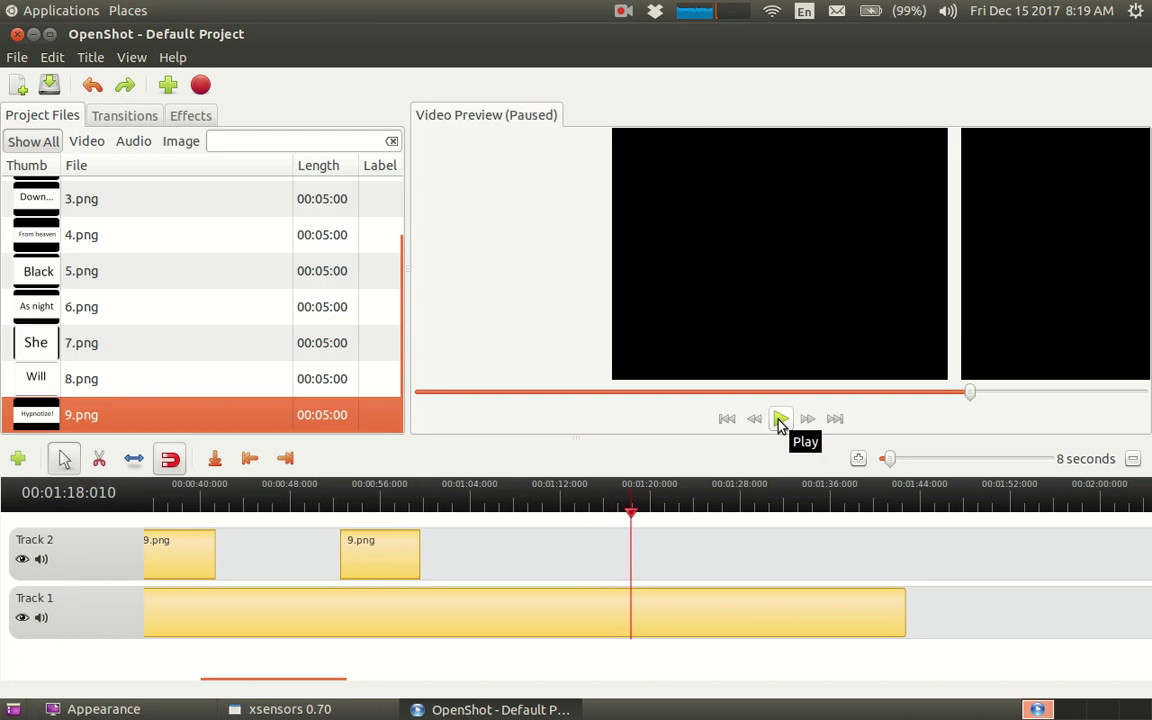
click(169, 86)
double_click(379, 437)
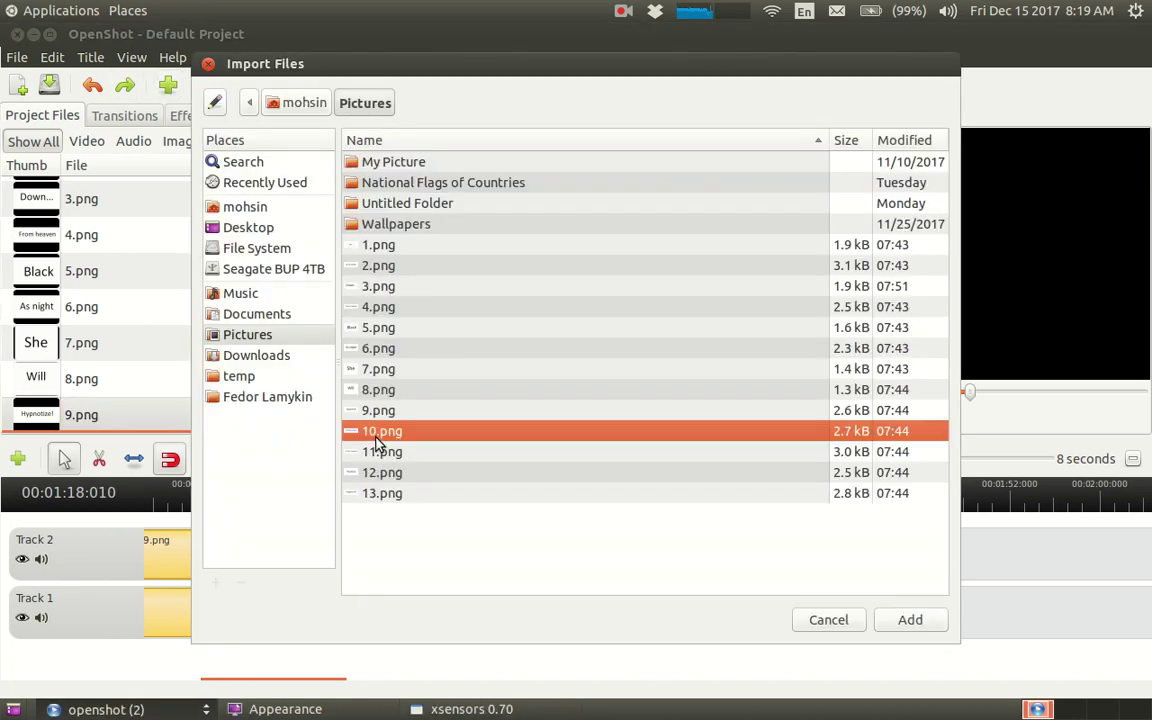
click(774, 390)
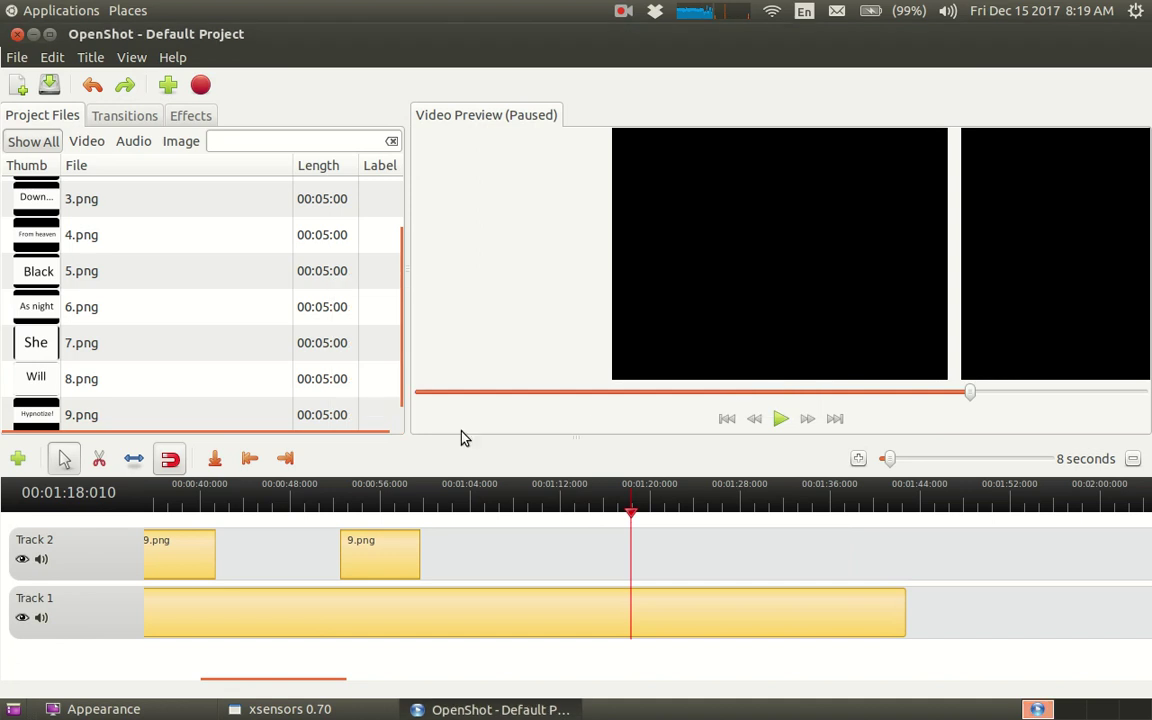
drag(88, 414, 660, 537)
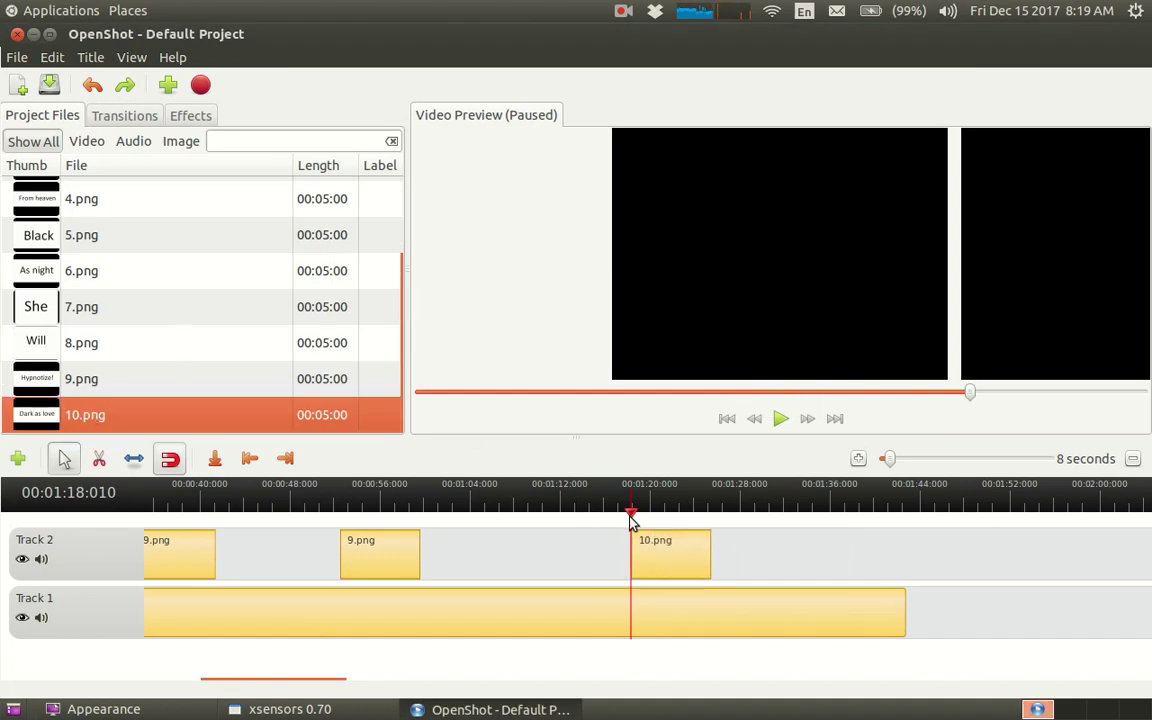
Play back the 'Dark as love' clip to check its timing against the song
click(781, 419)
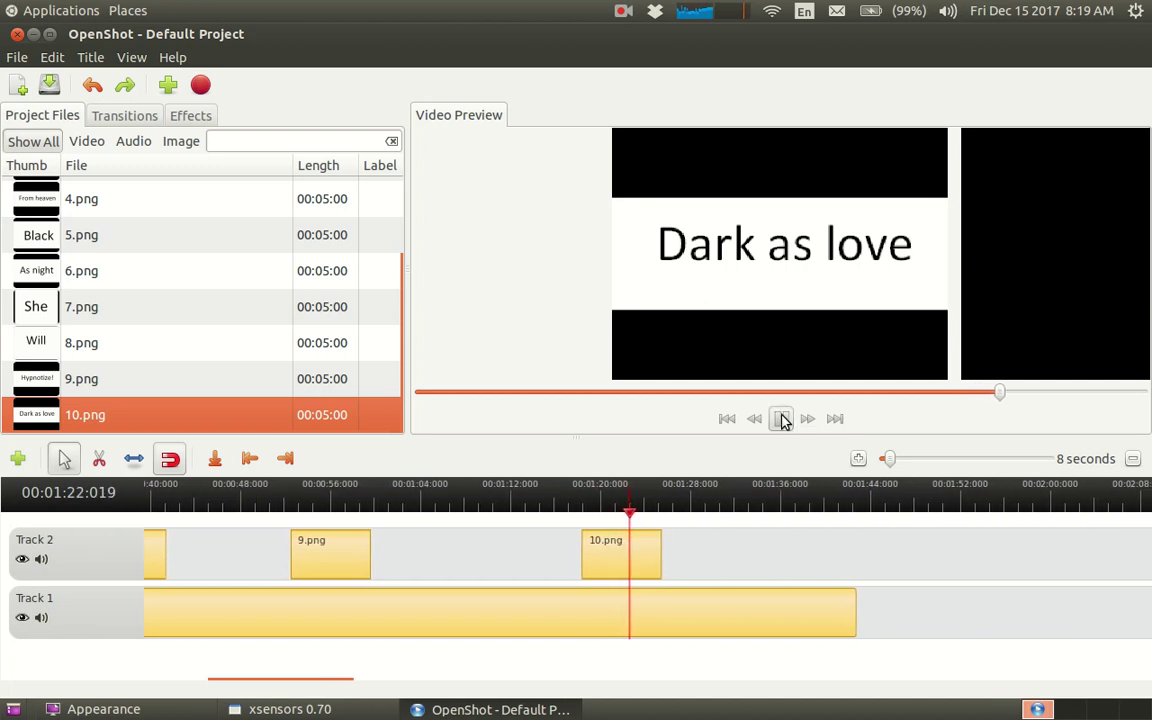
click(781, 419)
click(781, 419)
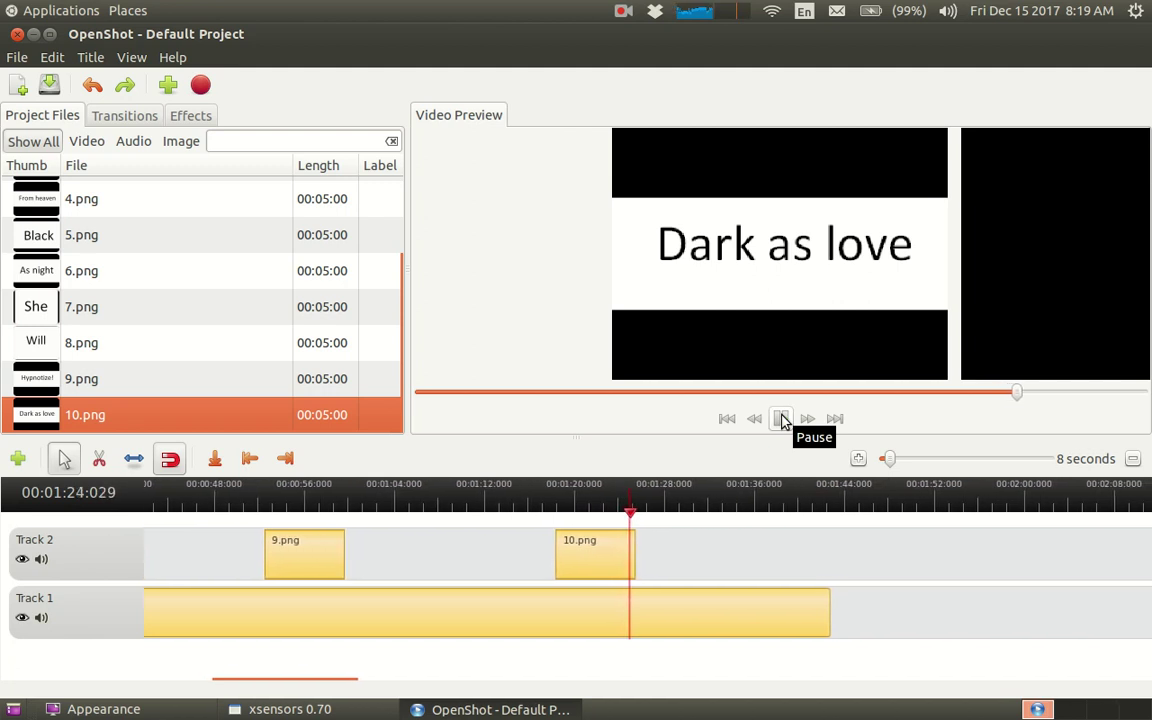
click(781, 419)
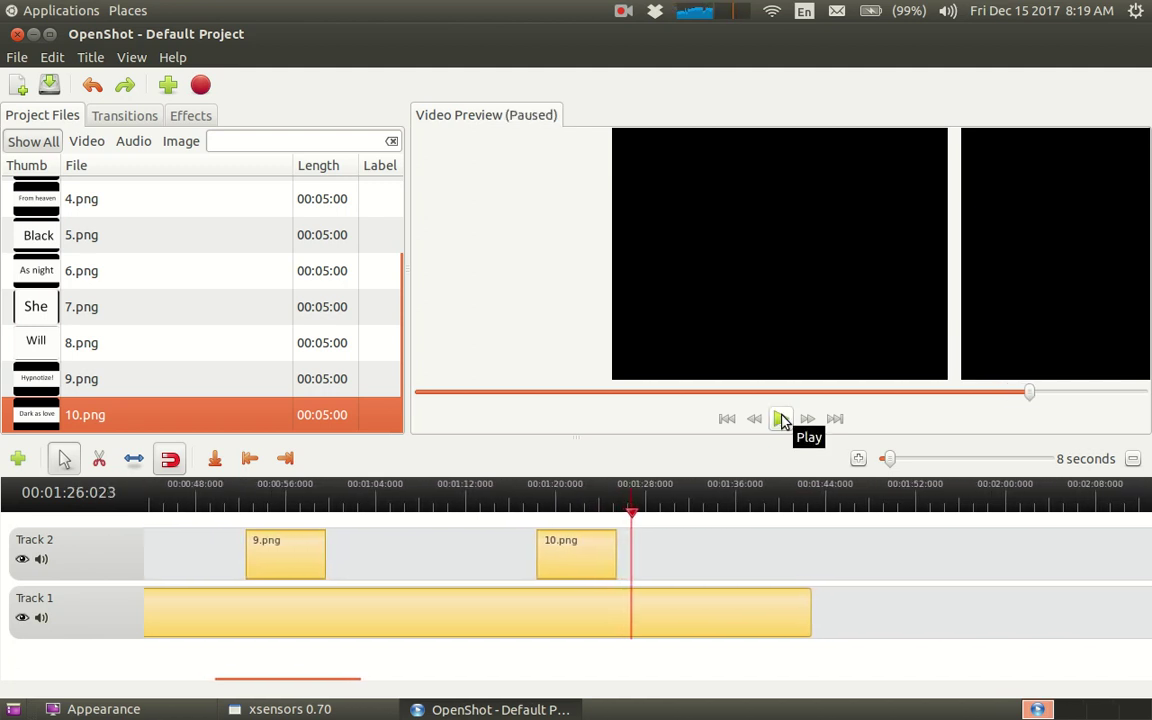
Import 11.png as a single image and place it on Track 2 after 10.png
click(167, 85)
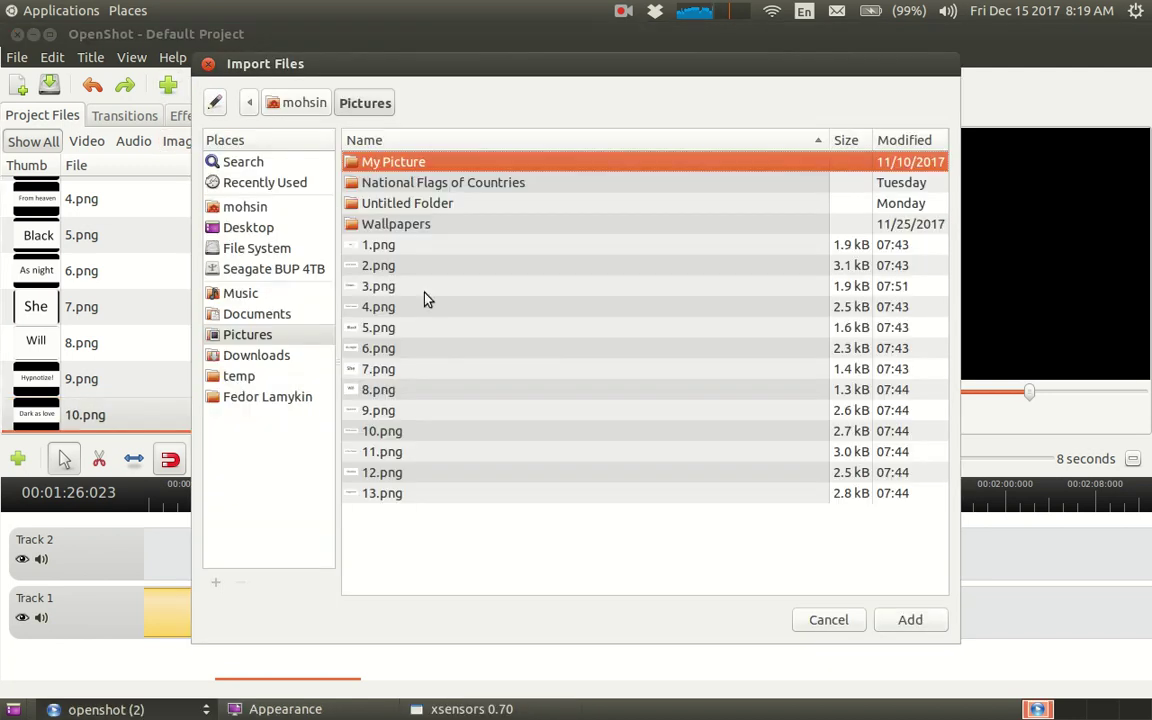
double_click(382, 452)
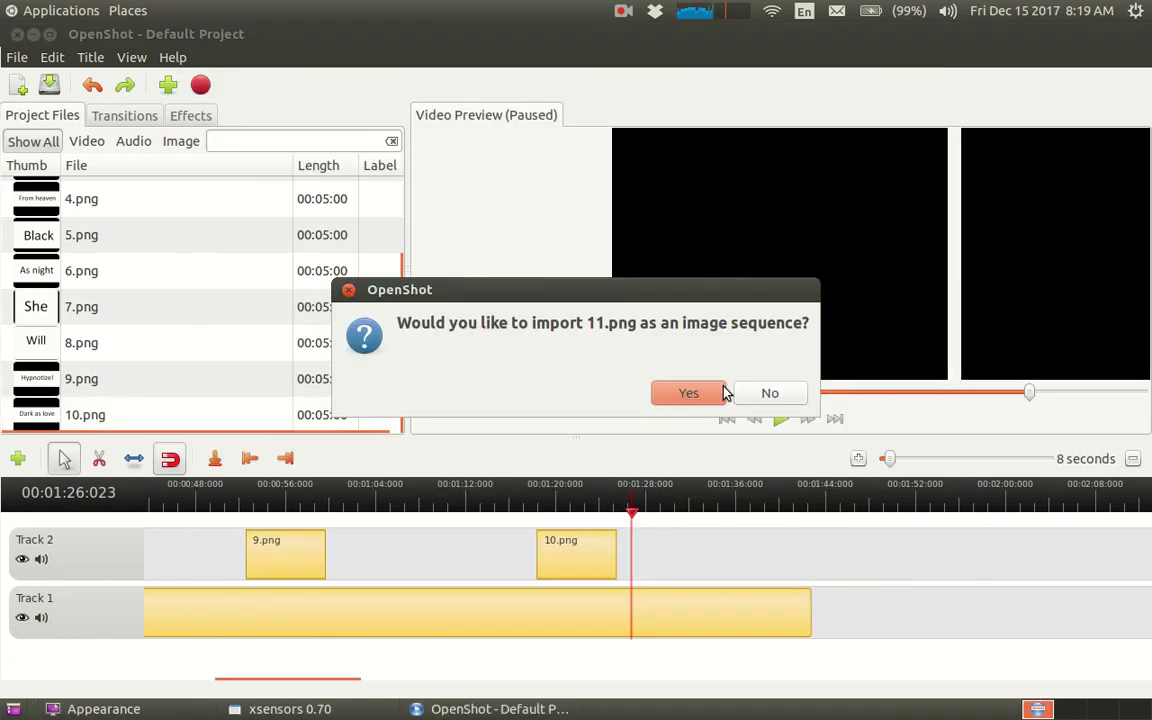
click(680, 395)
scroll(236, 343, down, 1)
drag(113, 412, 678, 555)
Preview the 'In the shadow' clip and trim its end to about 1:31
drag(635, 514, 621, 516)
click(781, 418)
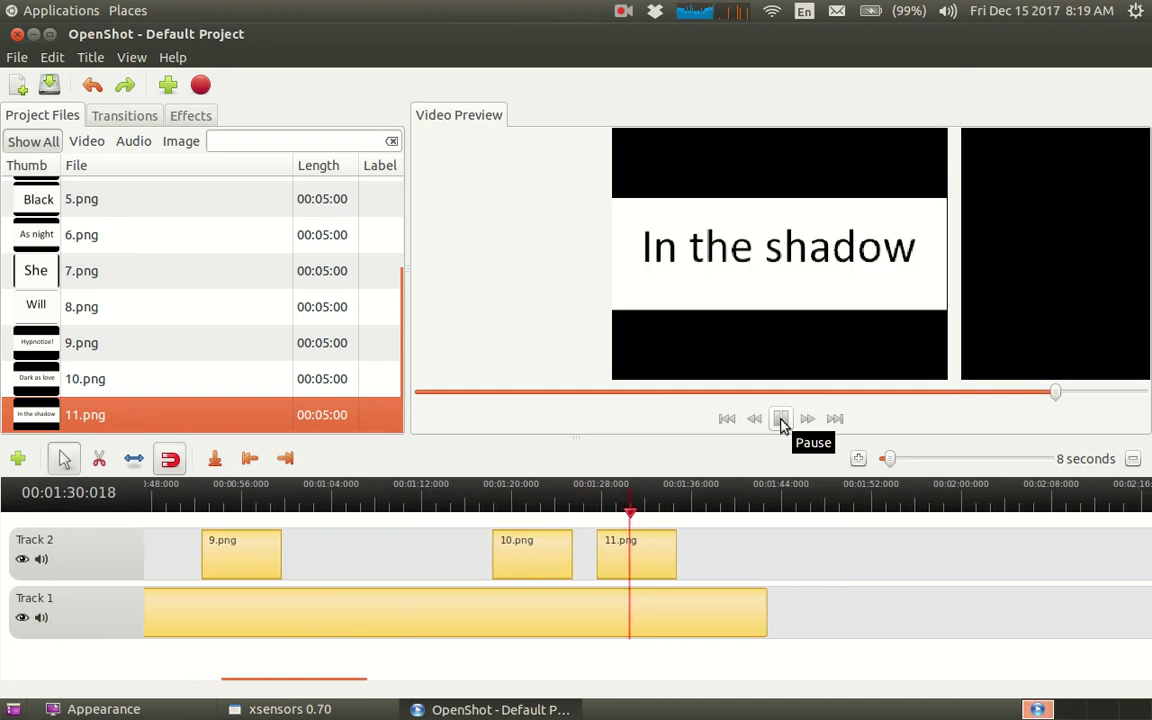
click(781, 420)
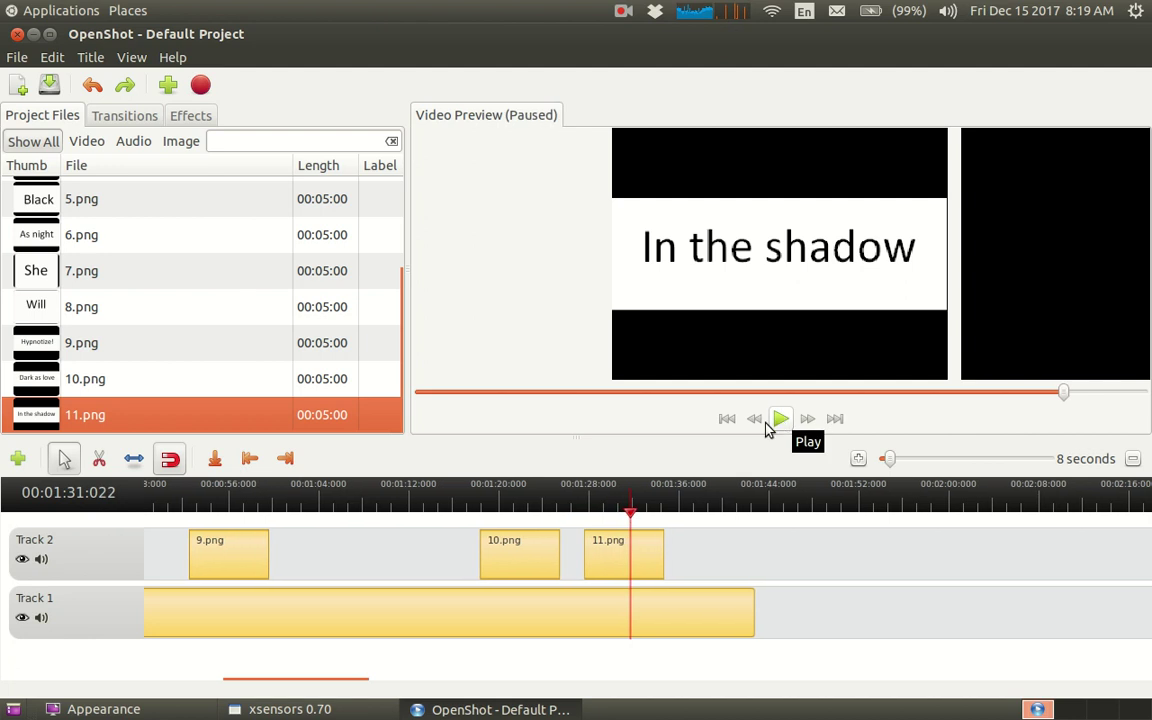
click(125, 466)
drag(642, 563, 617, 562)
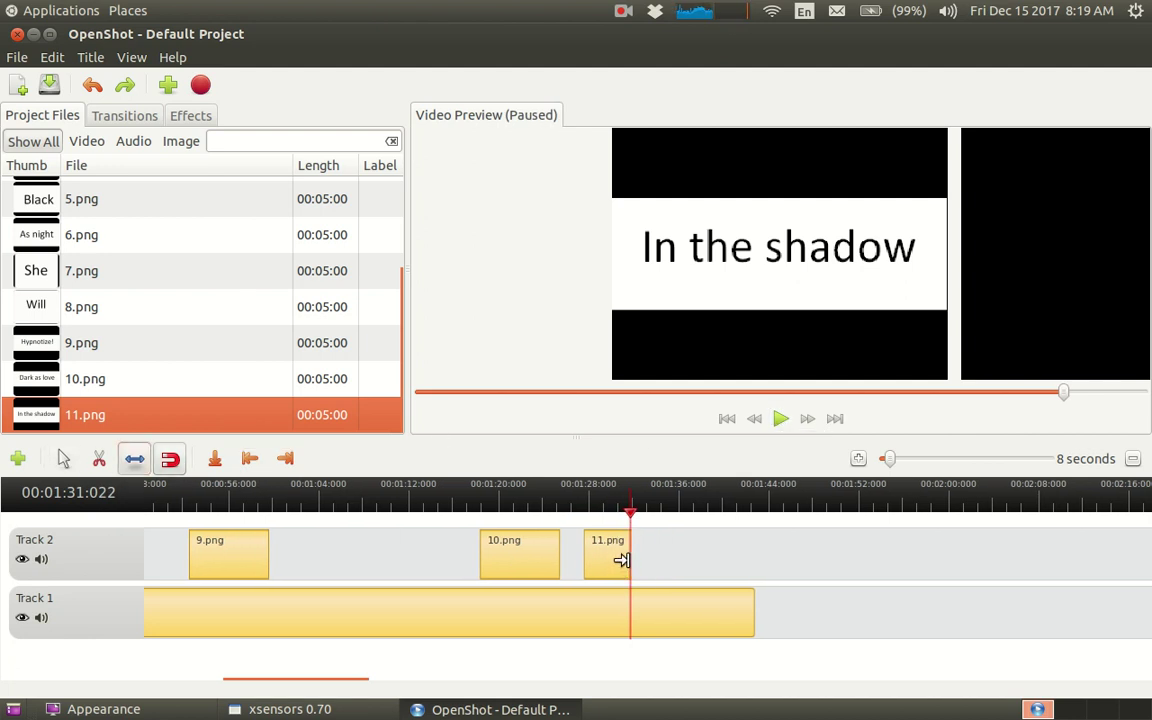
click(778, 427)
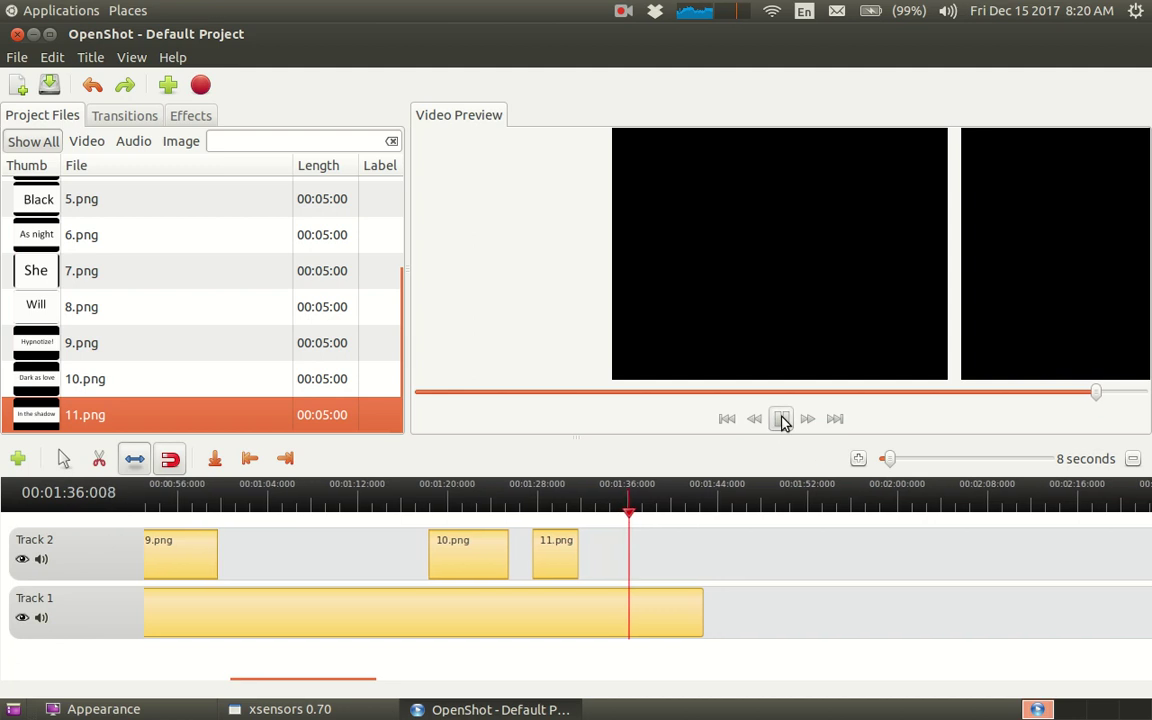
Import 12.png as a single image, place its 'Shadow' slide on Track 2 at the playhead, and preview to 1:38
click(781, 420)
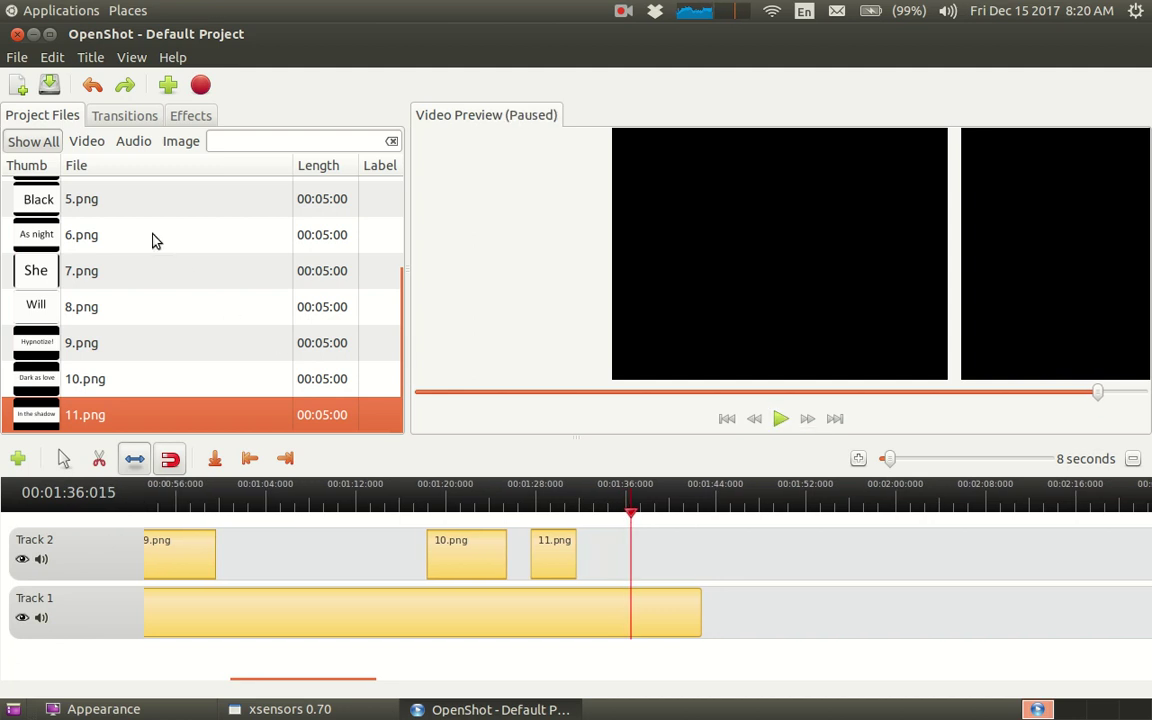
click(168, 86)
double_click(370, 482)
click(771, 393)
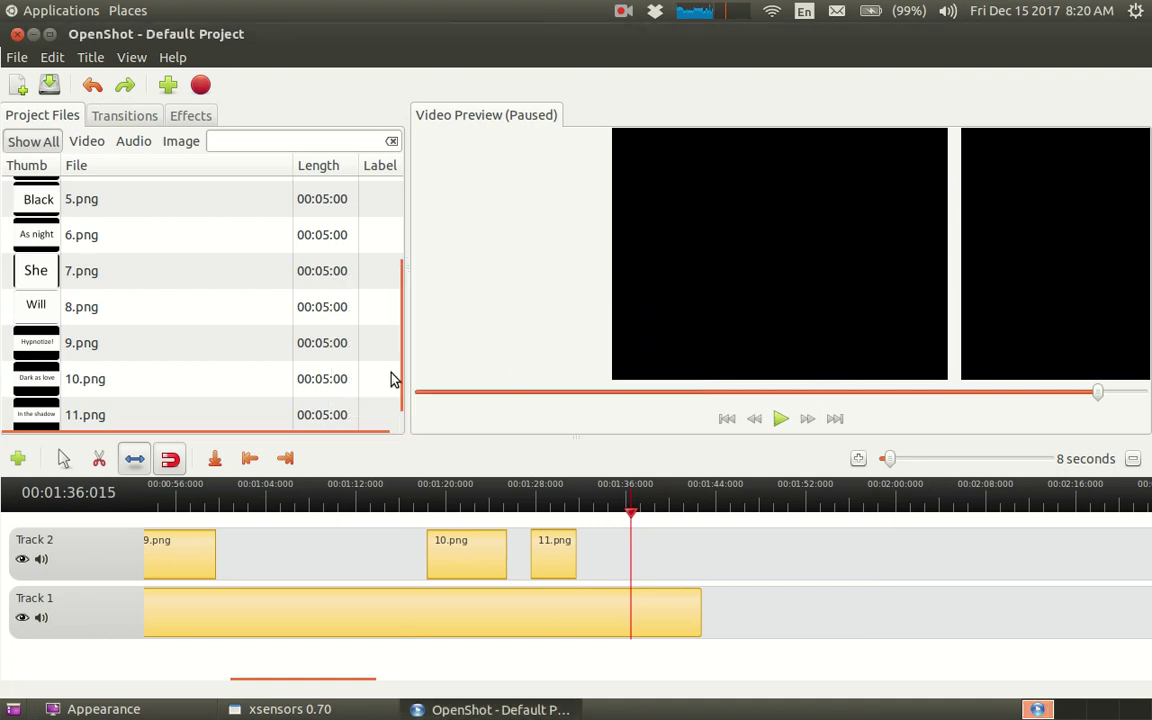
scroll(250, 395, down, 1)
drag(108, 418, 605, 512)
click(770, 422)
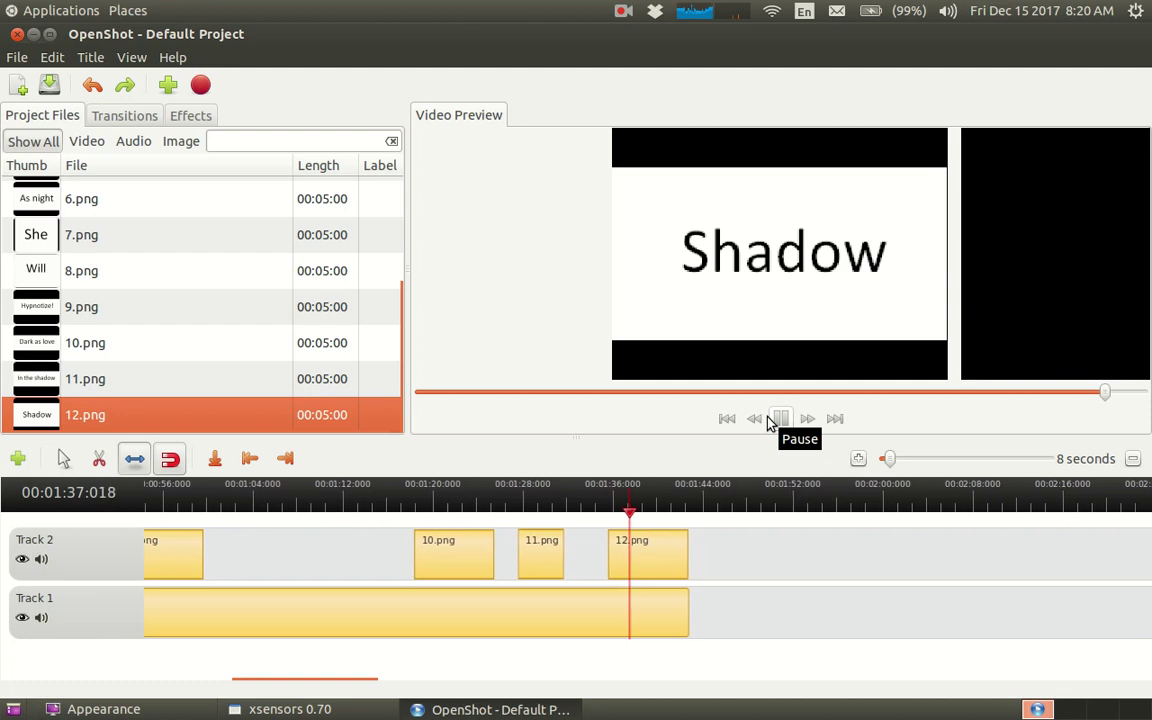
click(776, 424)
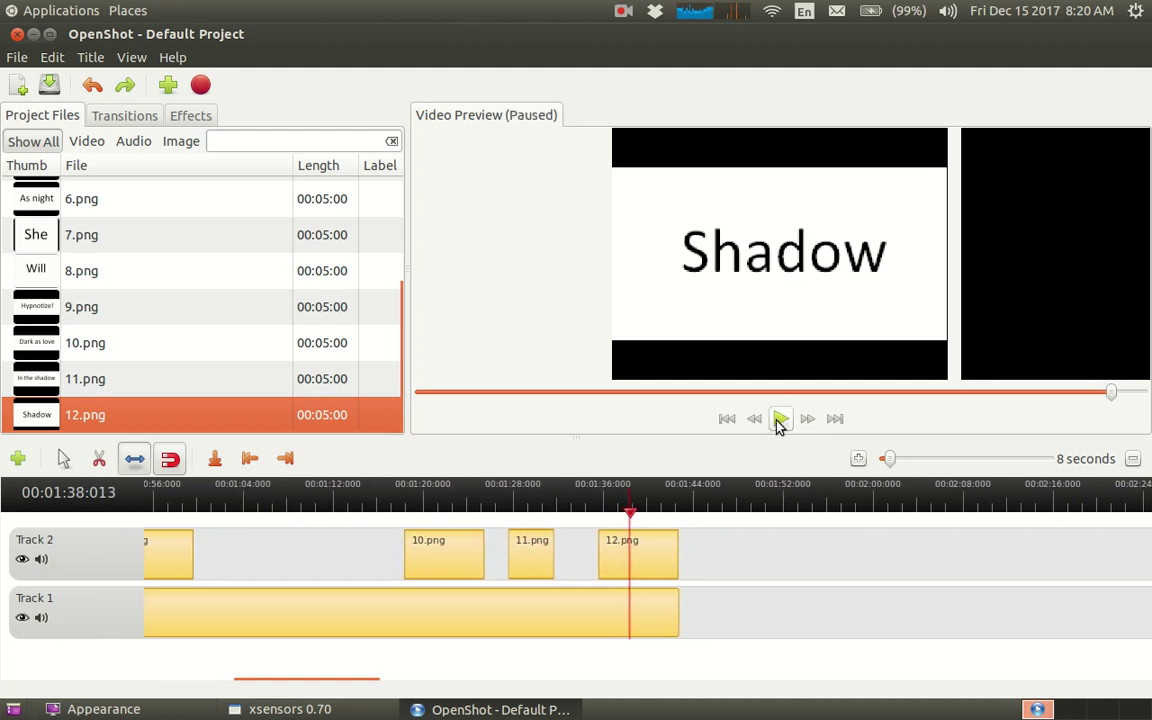
Delete the 12.png 'Shadow' clip from Track 2
right_click(645, 556)
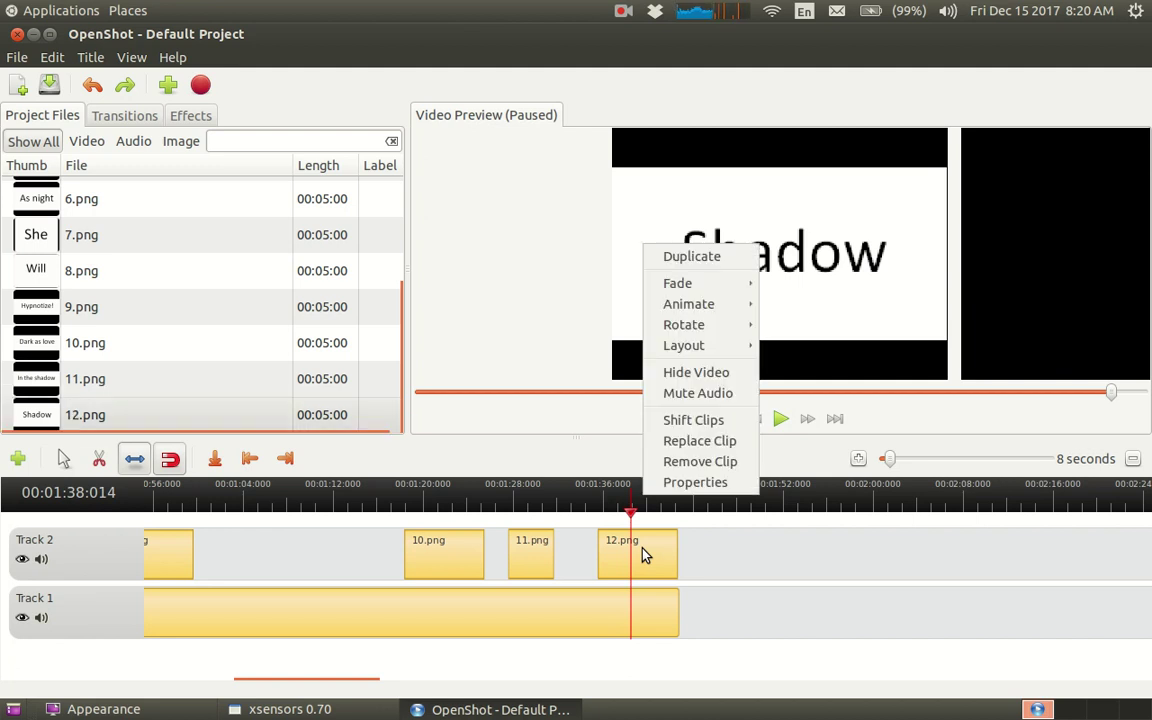
click(646, 557)
click(645, 558)
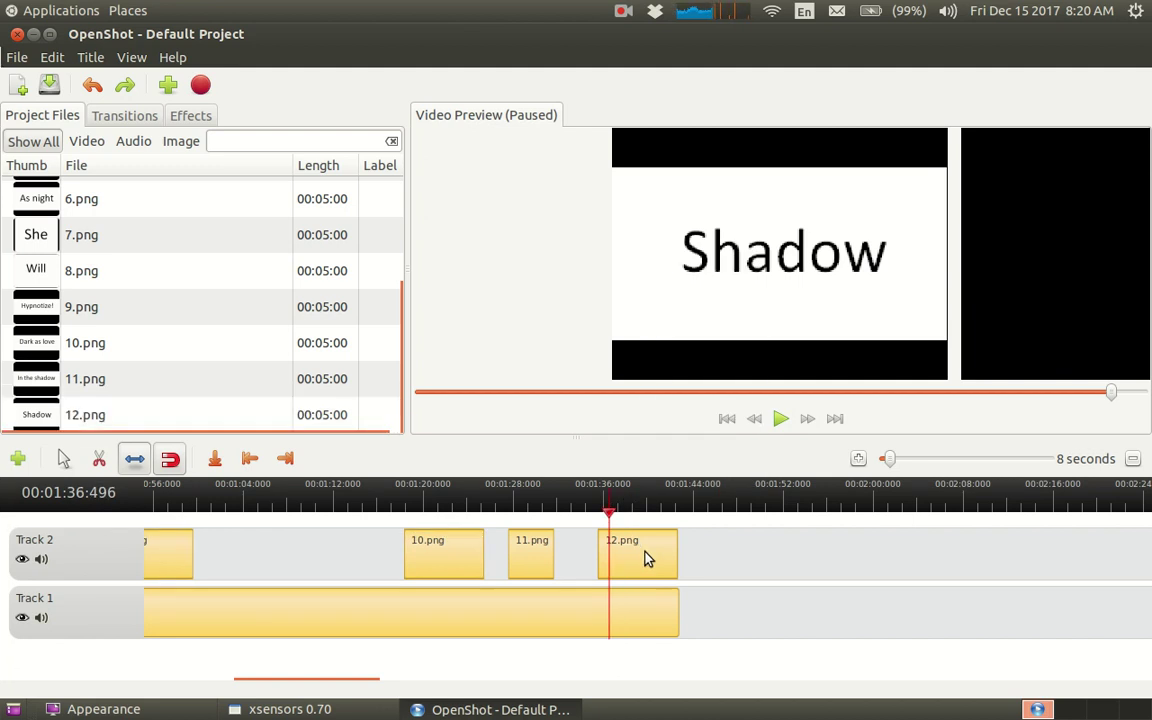
key(Delete)
Import 13.png and place its 'Angels fall' slide on Track 2 at the playhead
click(167, 85)
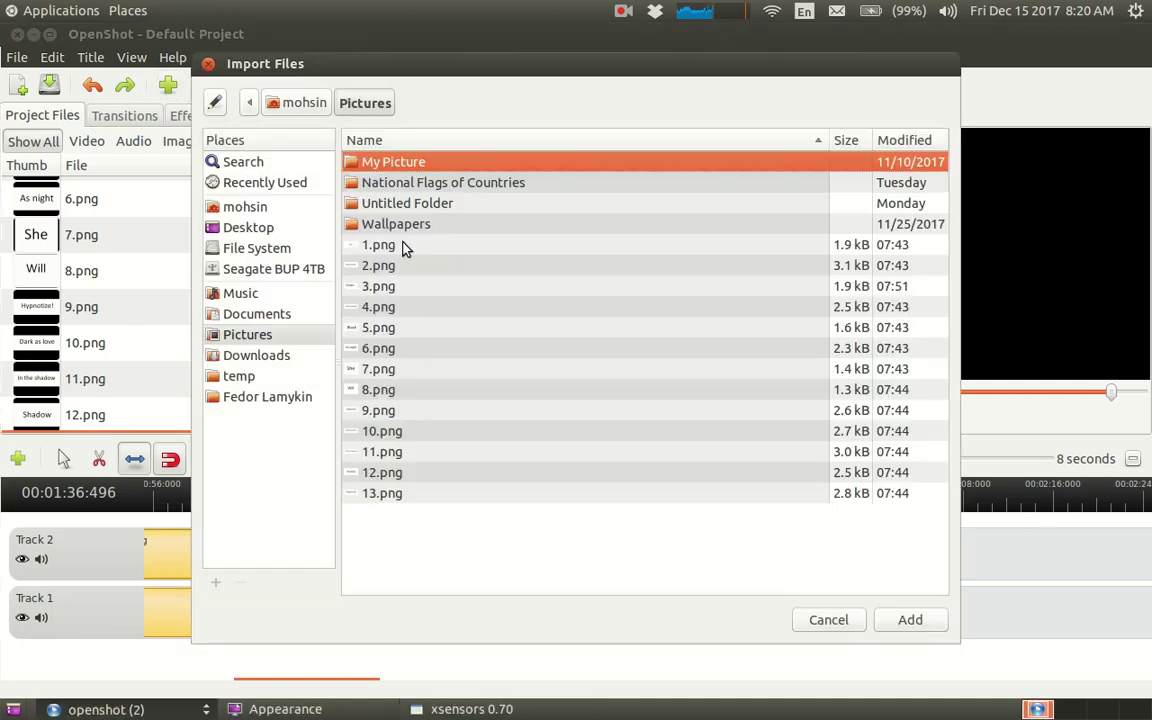
double_click(381, 493)
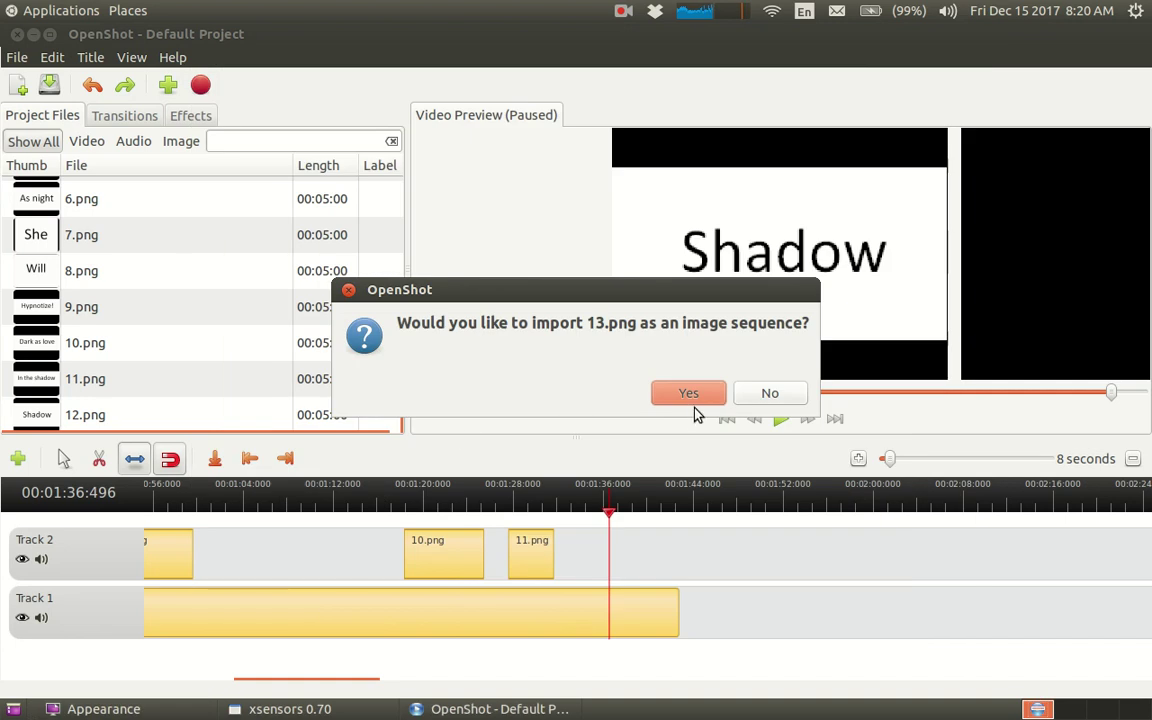
click(712, 401)
drag(136, 414, 638, 545)
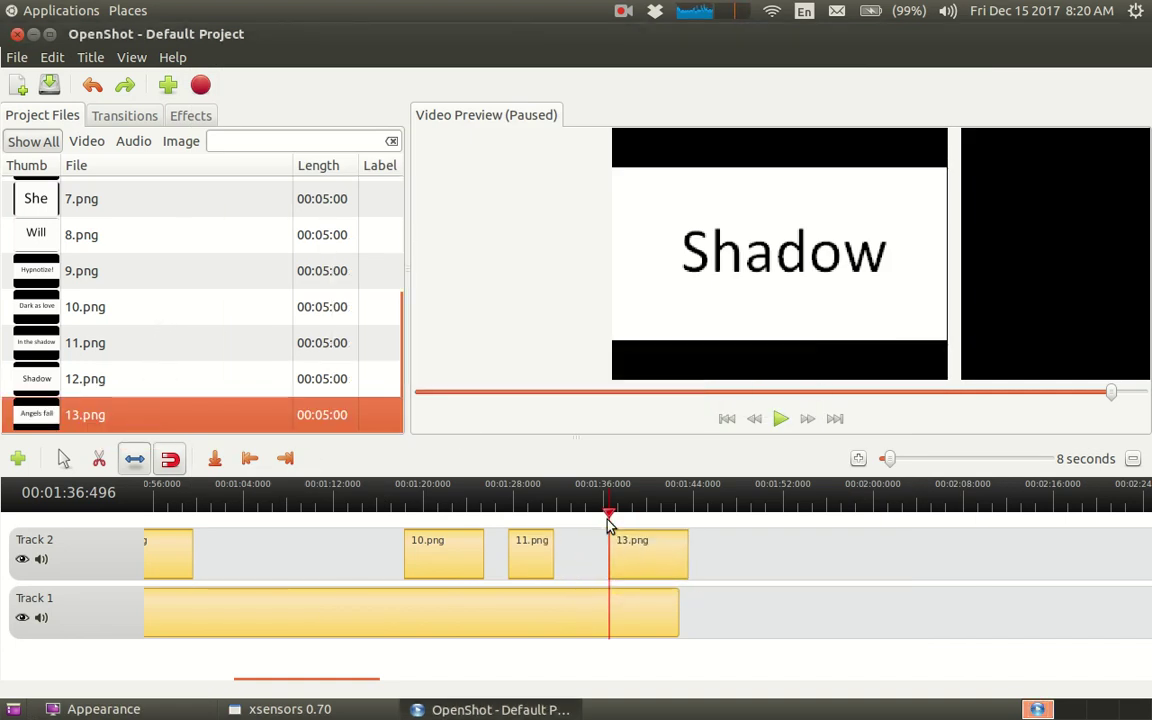
Preview the 13.png clip from about 1:34 and trim its end to near 1:41
click(587, 517)
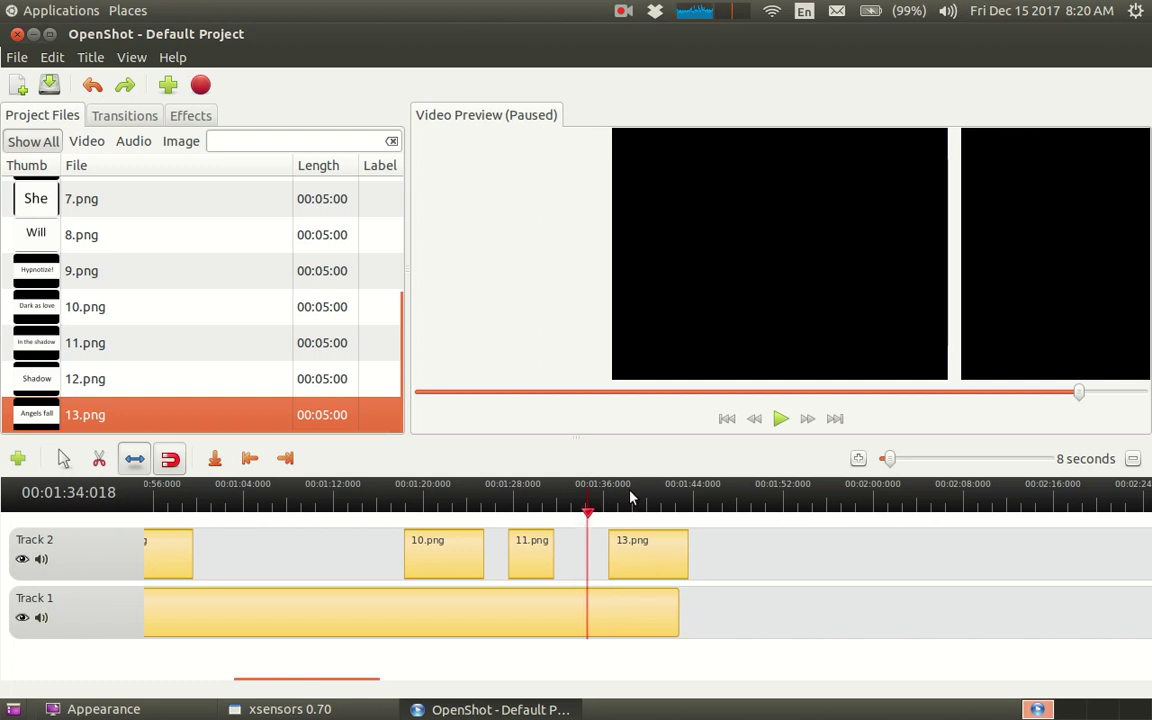
click(774, 426)
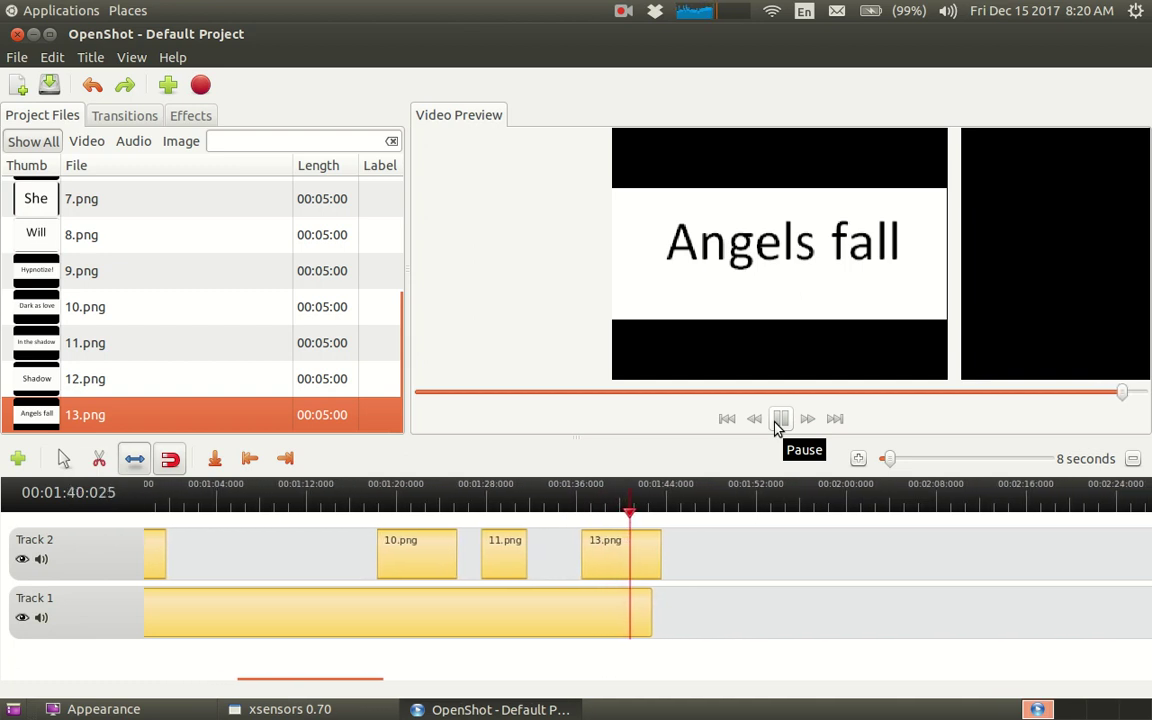
click(779, 422)
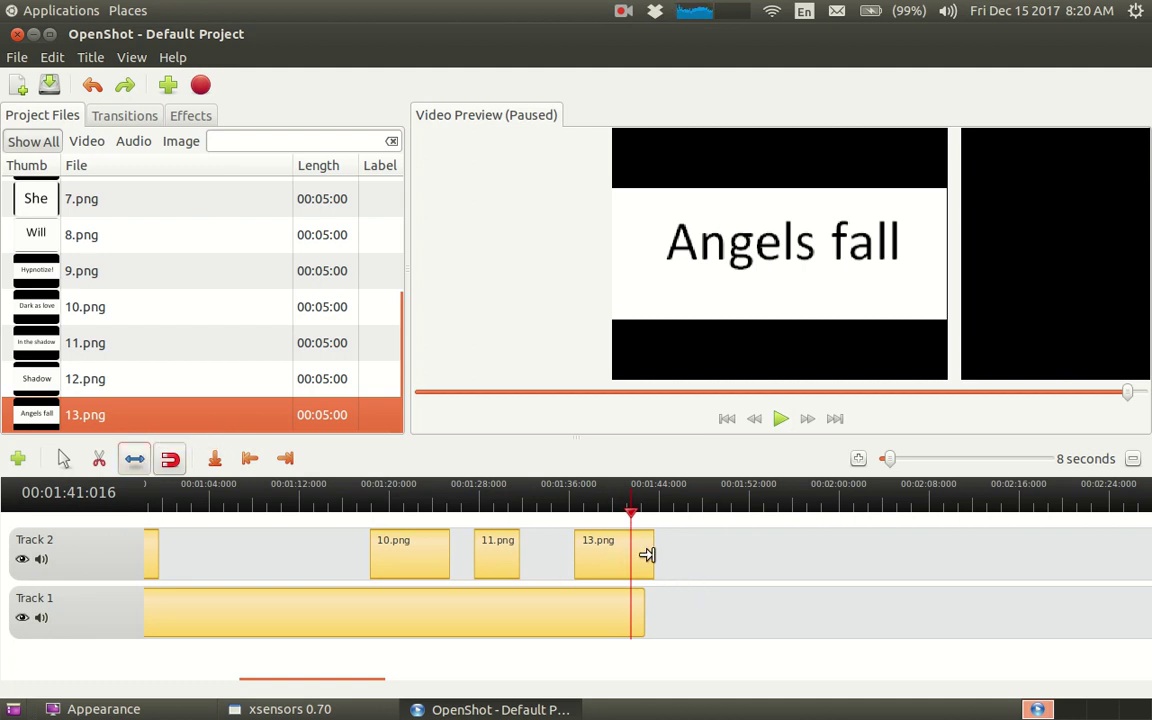
drag(646, 555, 626, 561)
drag(521, 690, 278, 684)
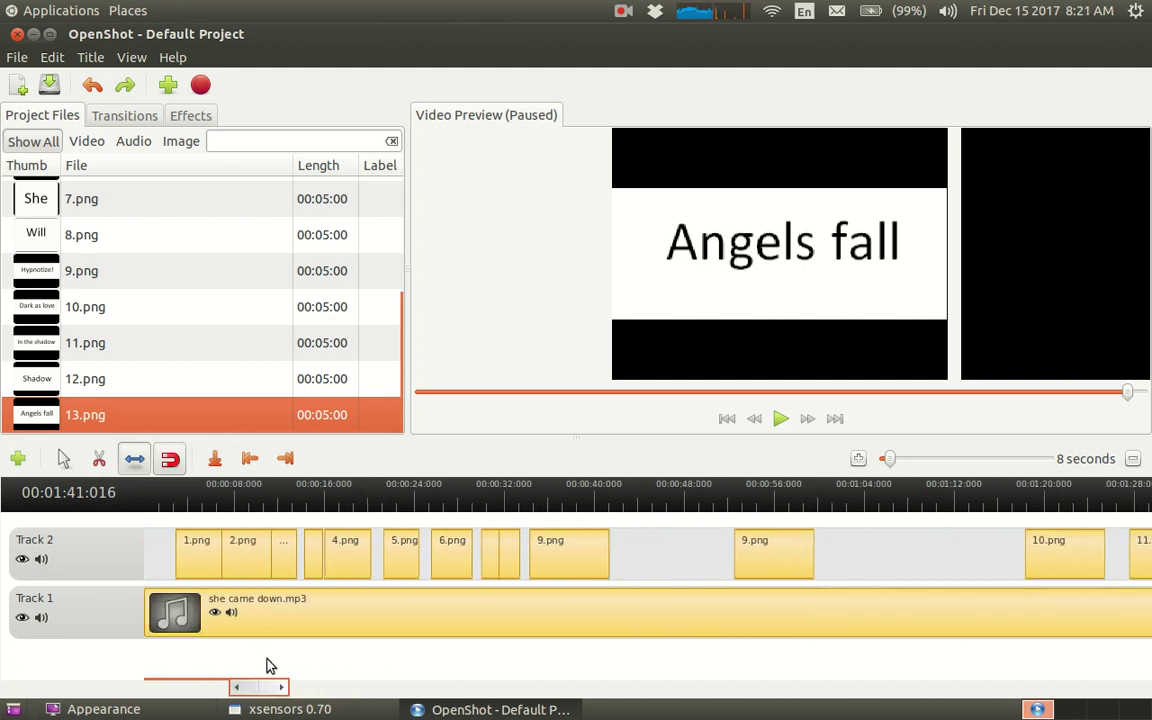
Export the video as 'she came down' using Web, YouTube, VGA NTSC and Med quality
key(ctrl+a)
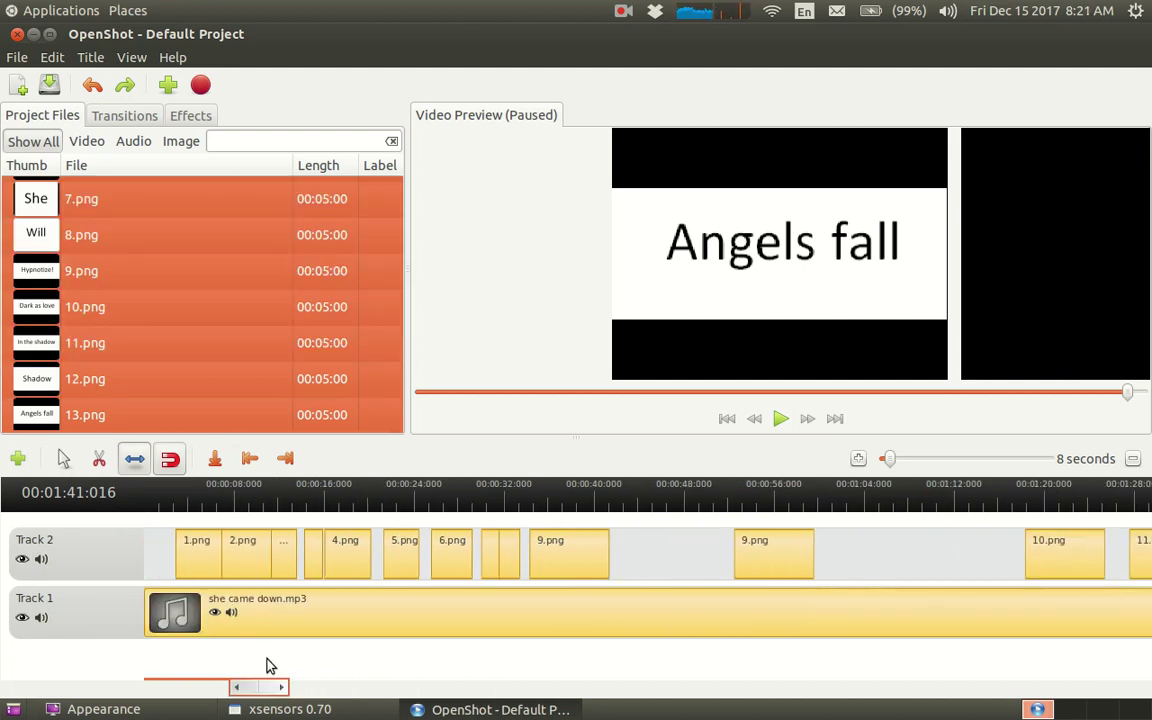
click(202, 88)
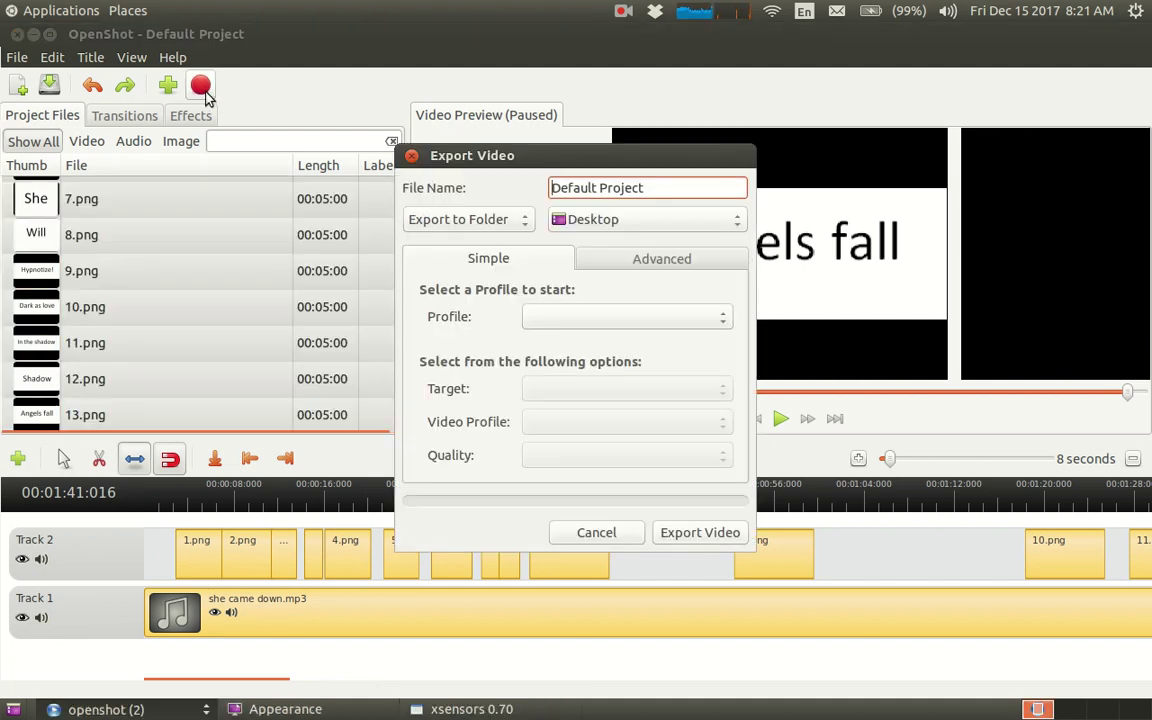
text(sha)
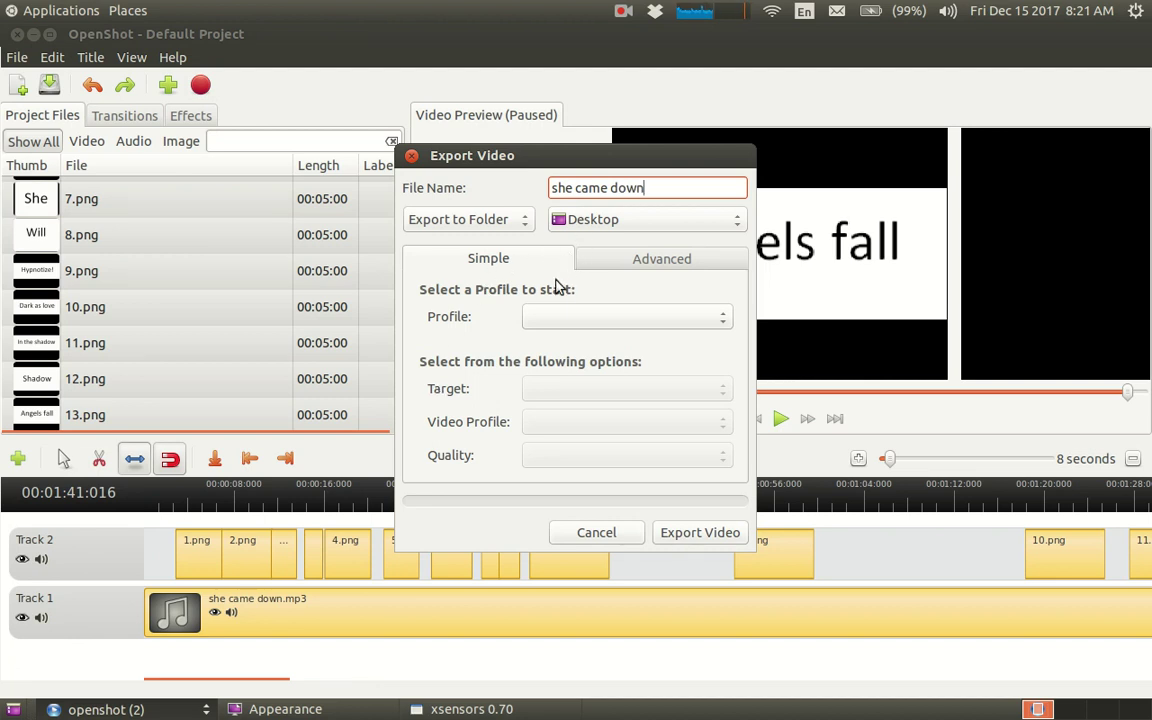
click(560, 316)
click(540, 411)
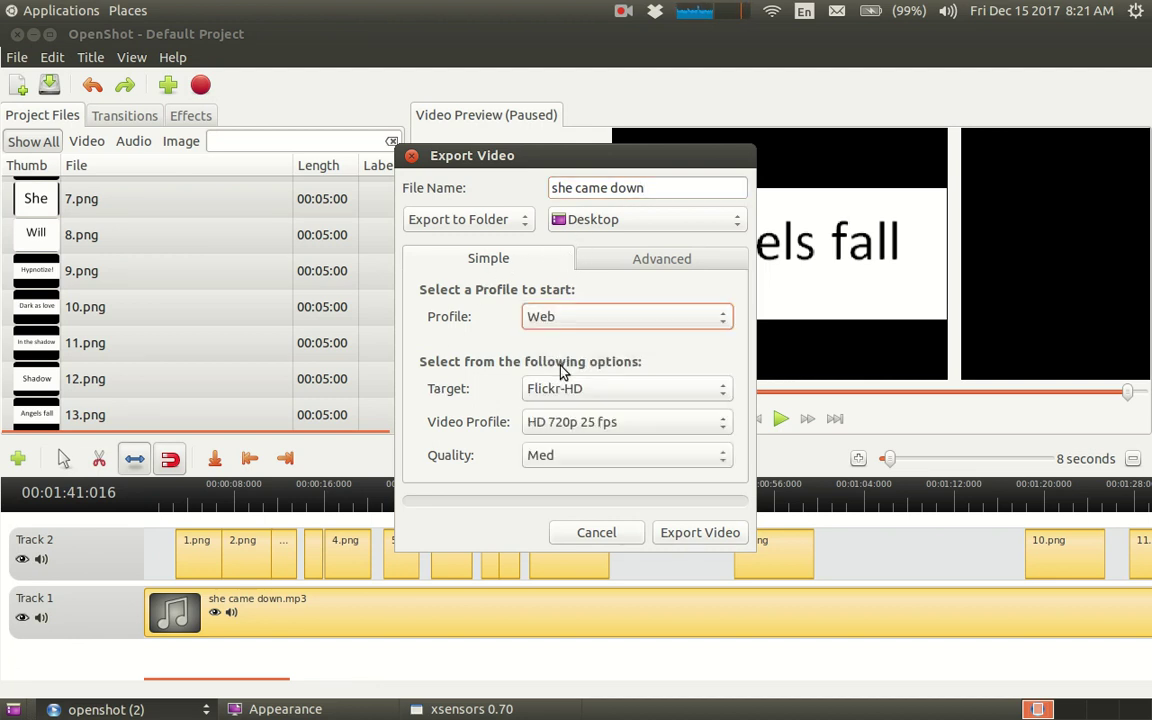
click(583, 392)
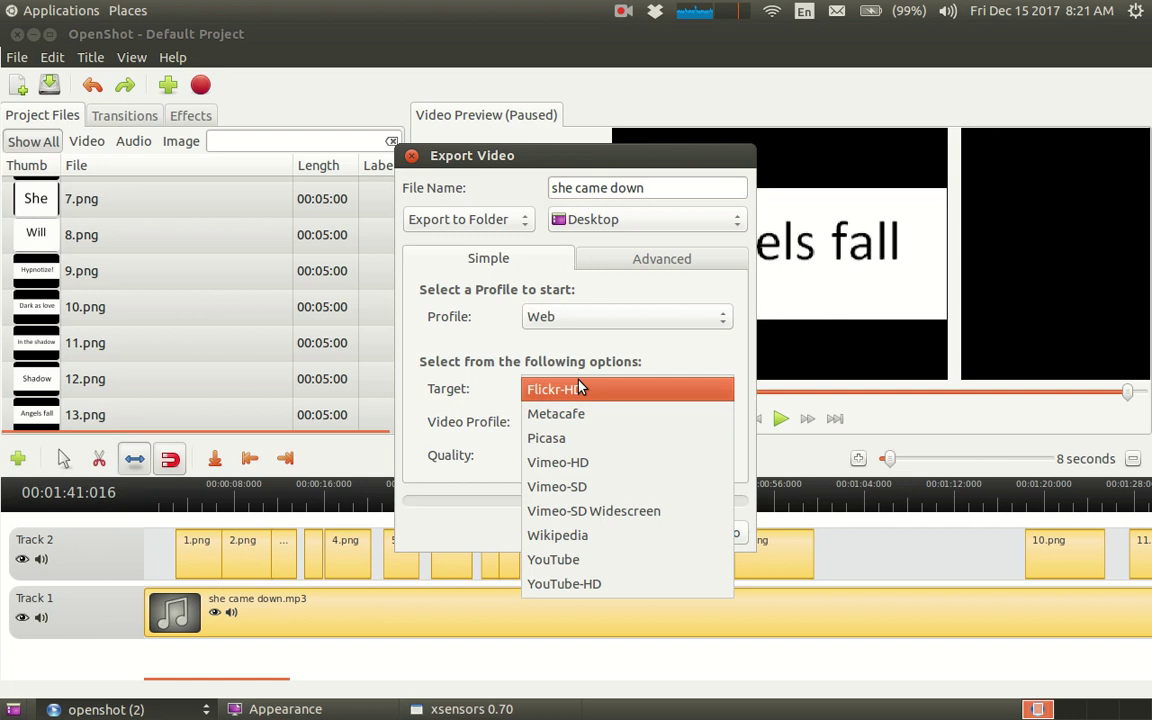
click(566, 556)
click(612, 422)
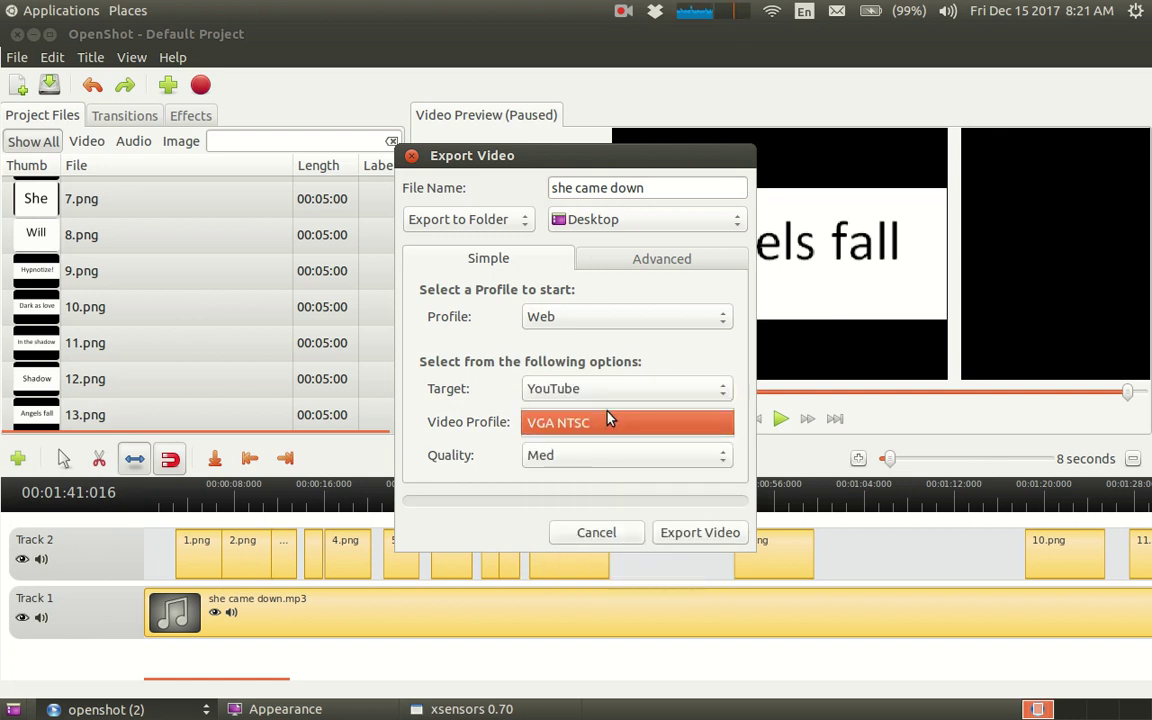
click(606, 421)
click(588, 458)
click(589, 460)
click(701, 533)
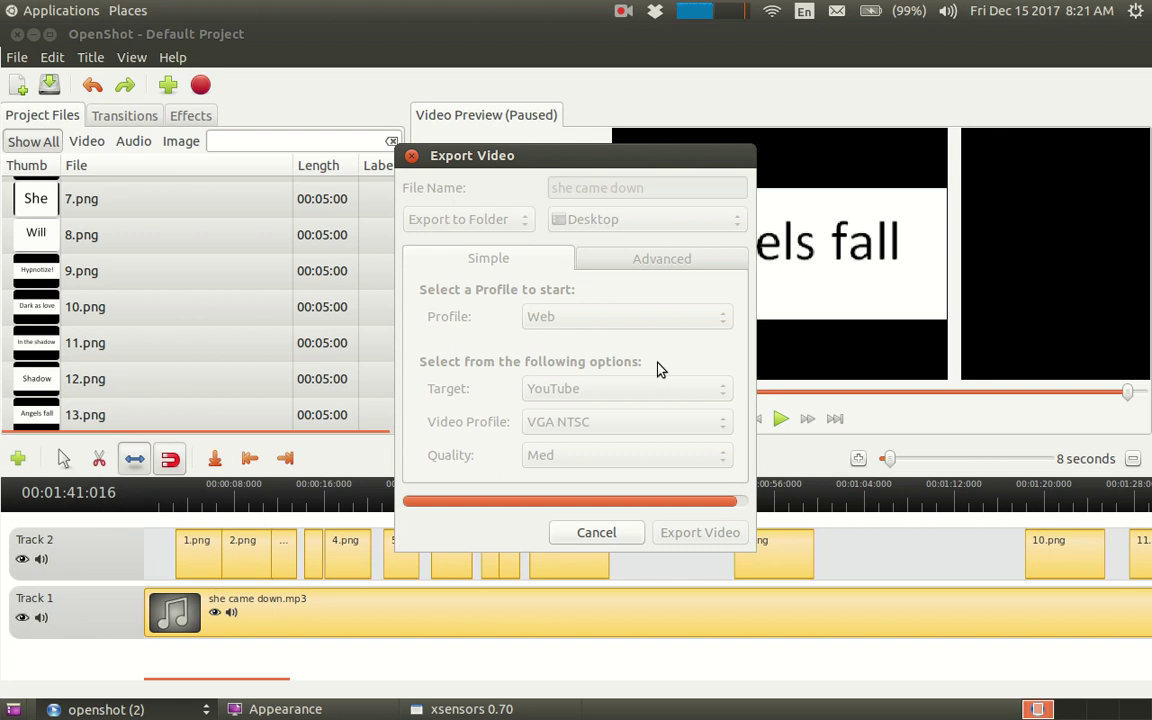
Open the Desktop folder from the Places menu
key(alt+F1)
key(Right)
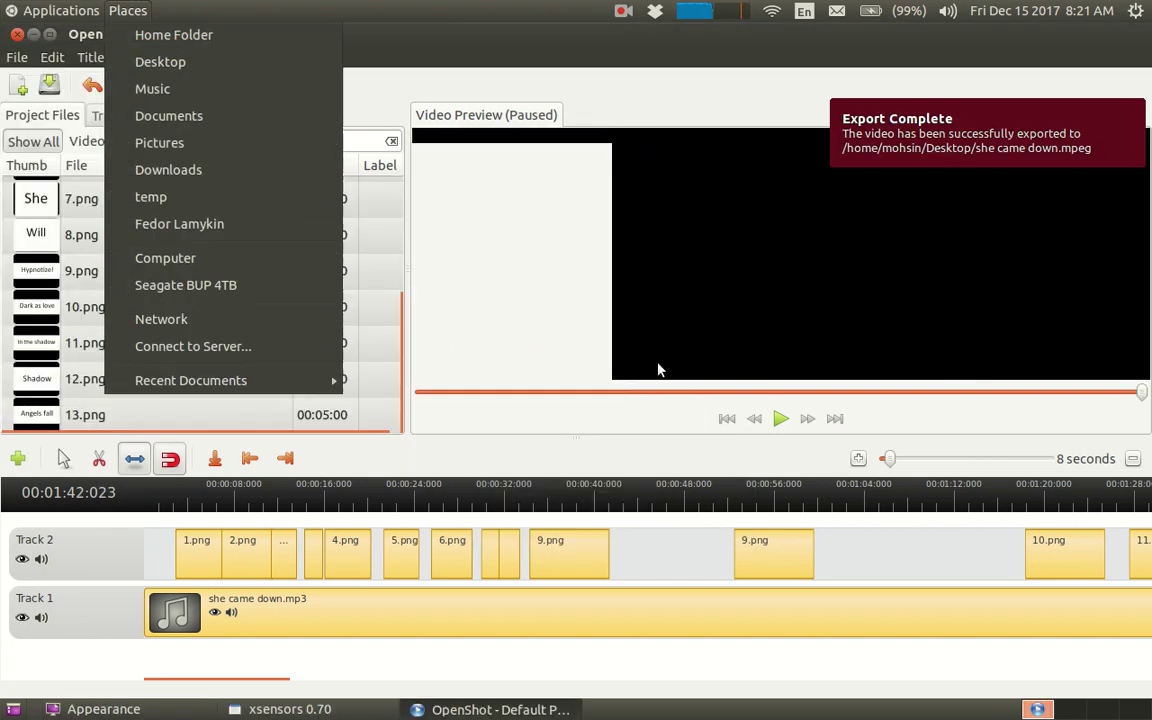
key(Down)
key(Return)
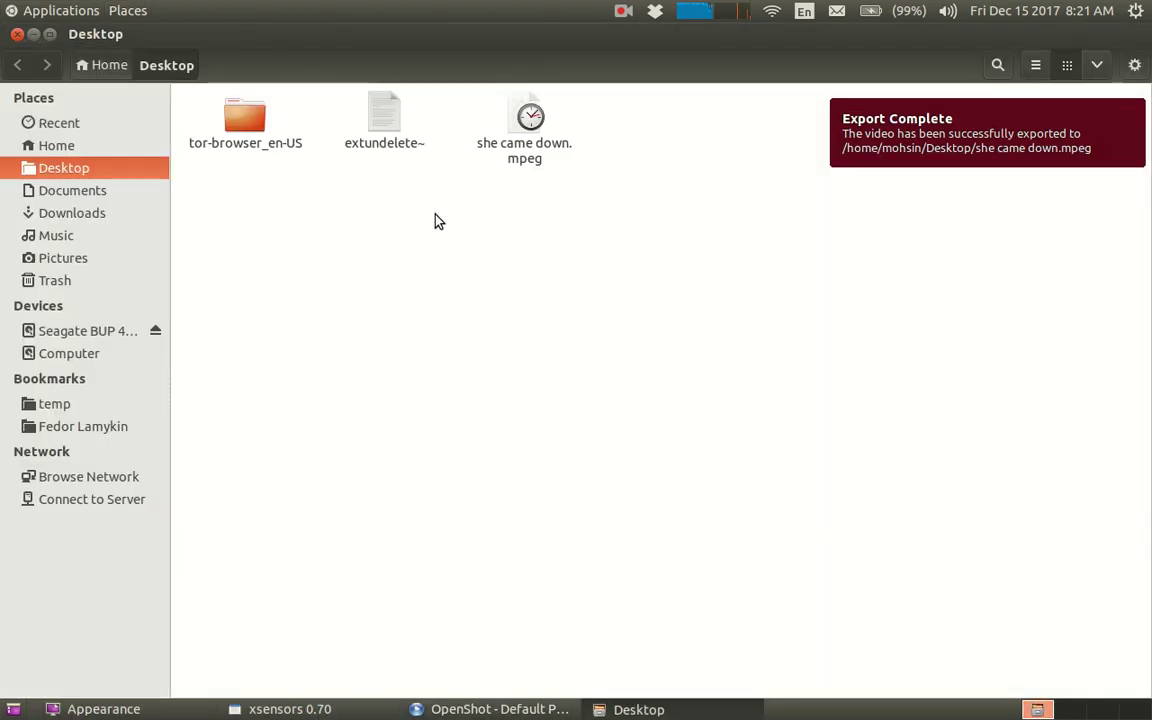
Open she came down.mpeg on the Desktop with VLC media player
click(525, 141)
right_click(525, 141)
key(Right)
key(Down)
key(Return)
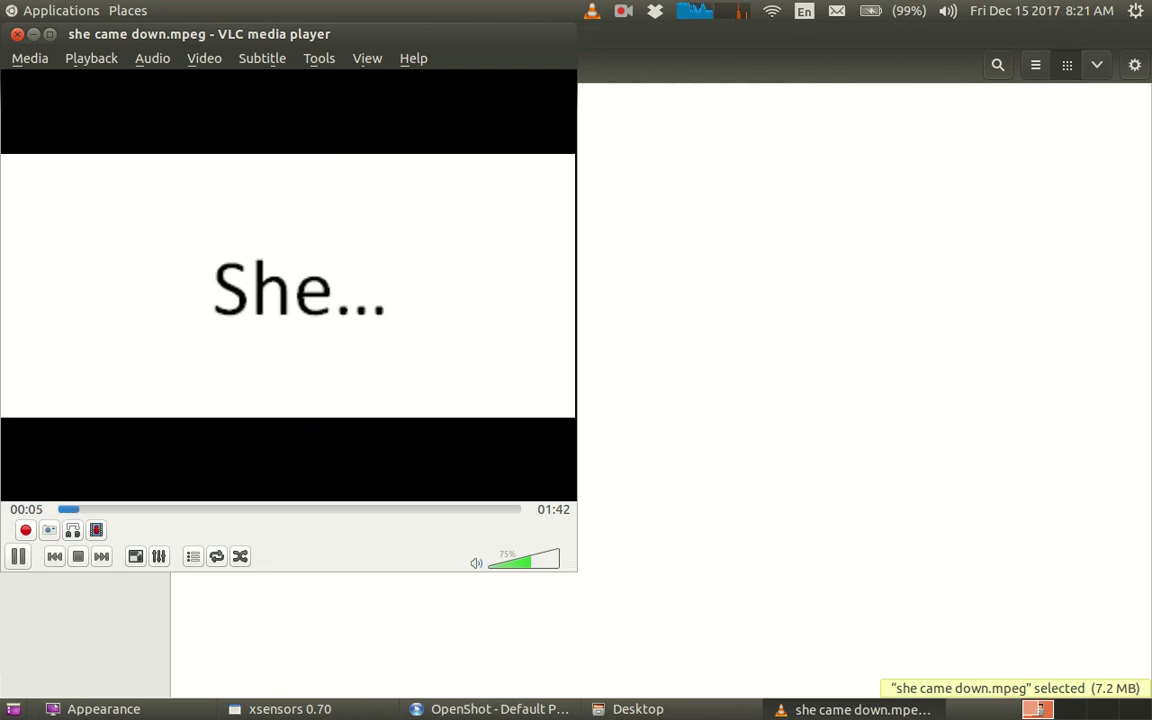
Skip through the export to 00:48 and 01:14, pause at 01:20, then leave VLC
click(285, 513)
key(space)
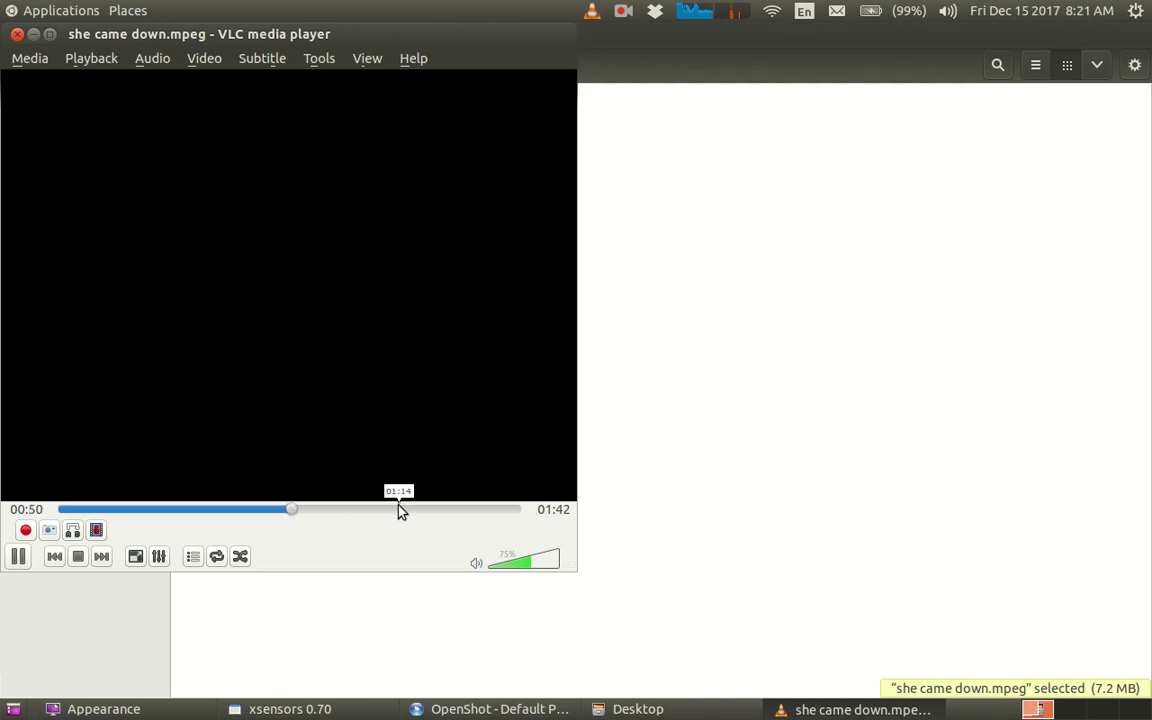
click(398, 510)
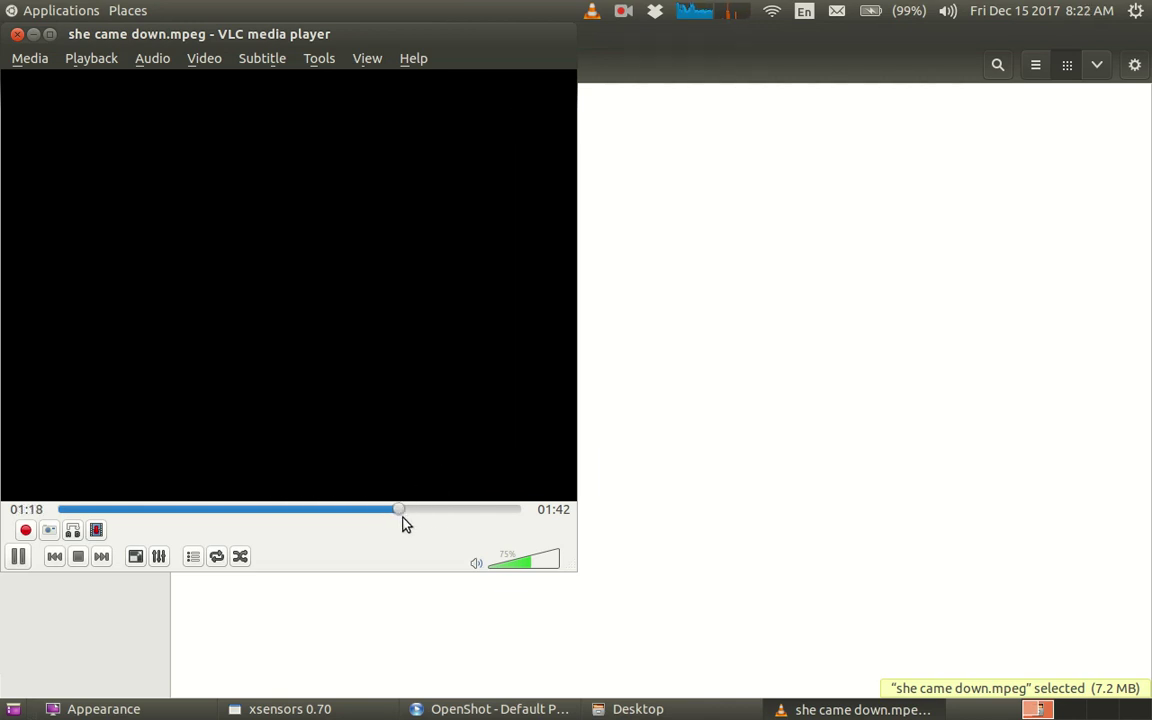
key(space)
key(alt+Tab)
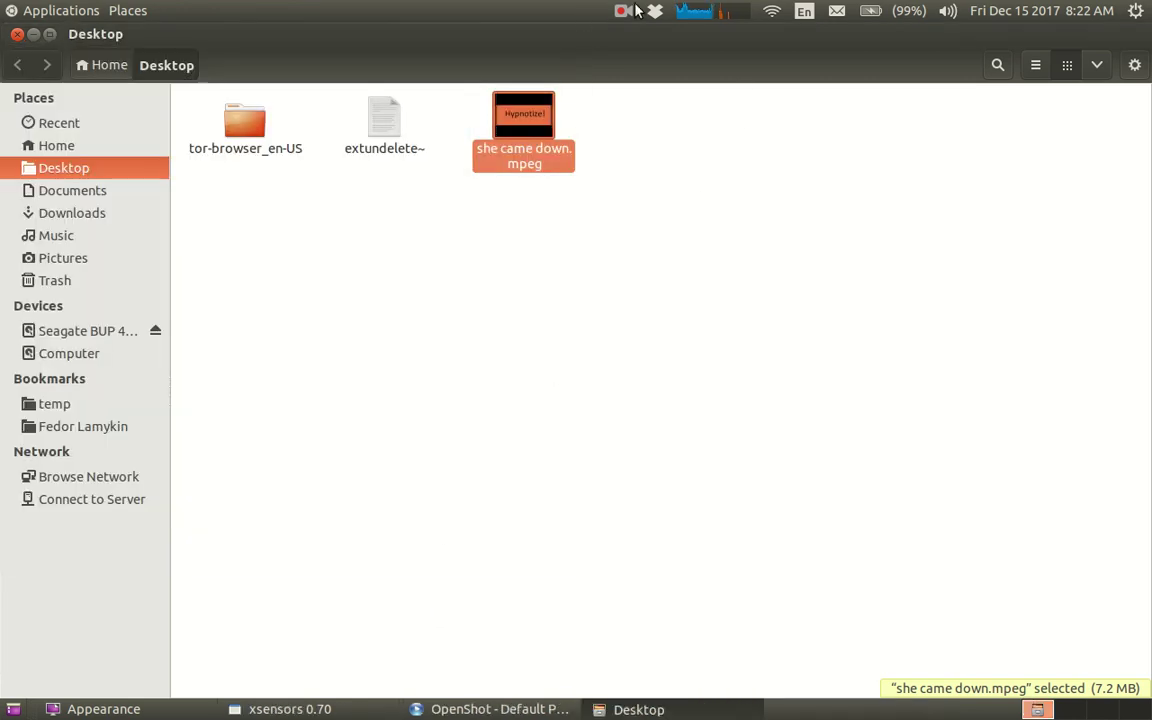